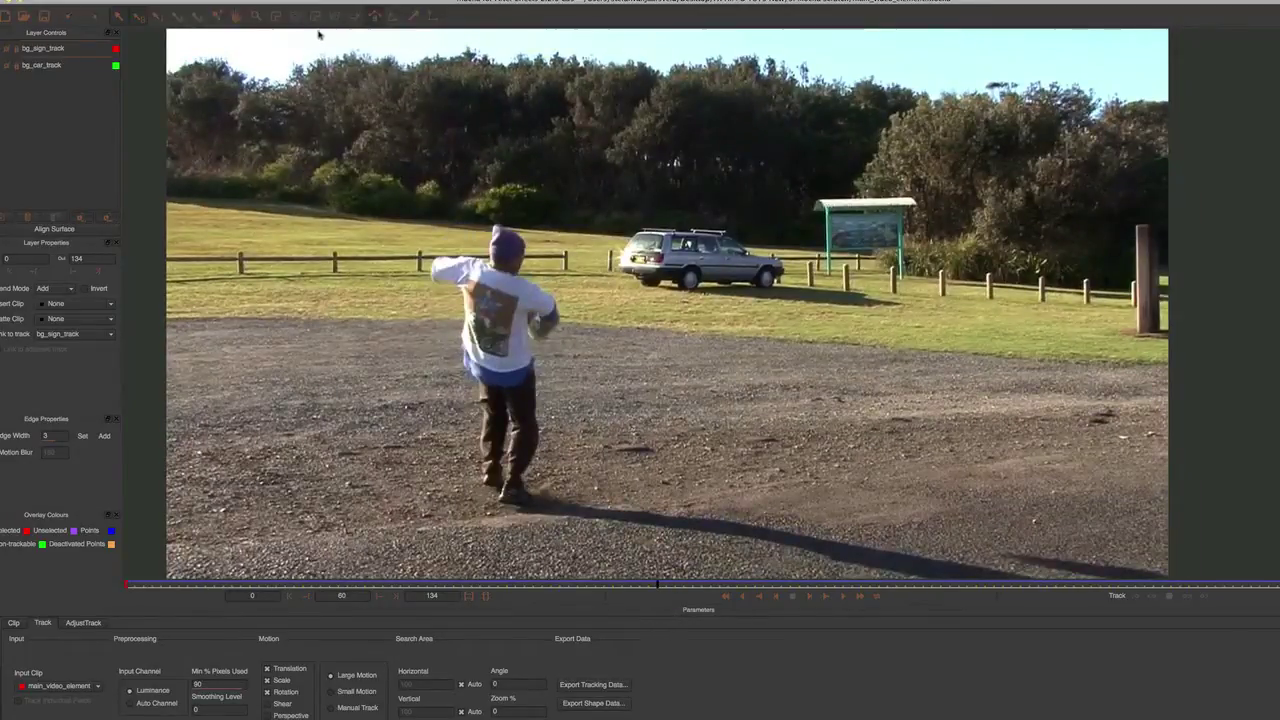
- Draw a closed spline shape around the wooden pole and its base, extending past the frame's edge
{"action": "left_click", "coordinate": [1112, 202]}
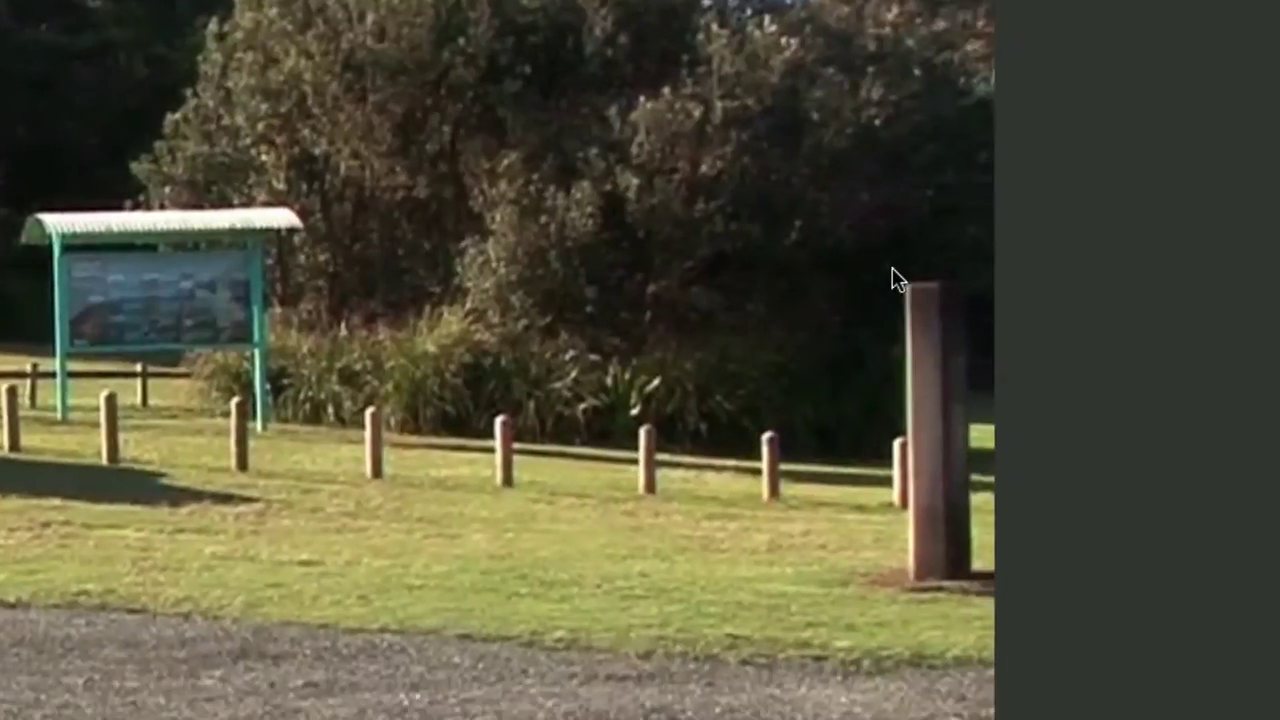
{"action": "left_click", "coordinate": [892, 269]}
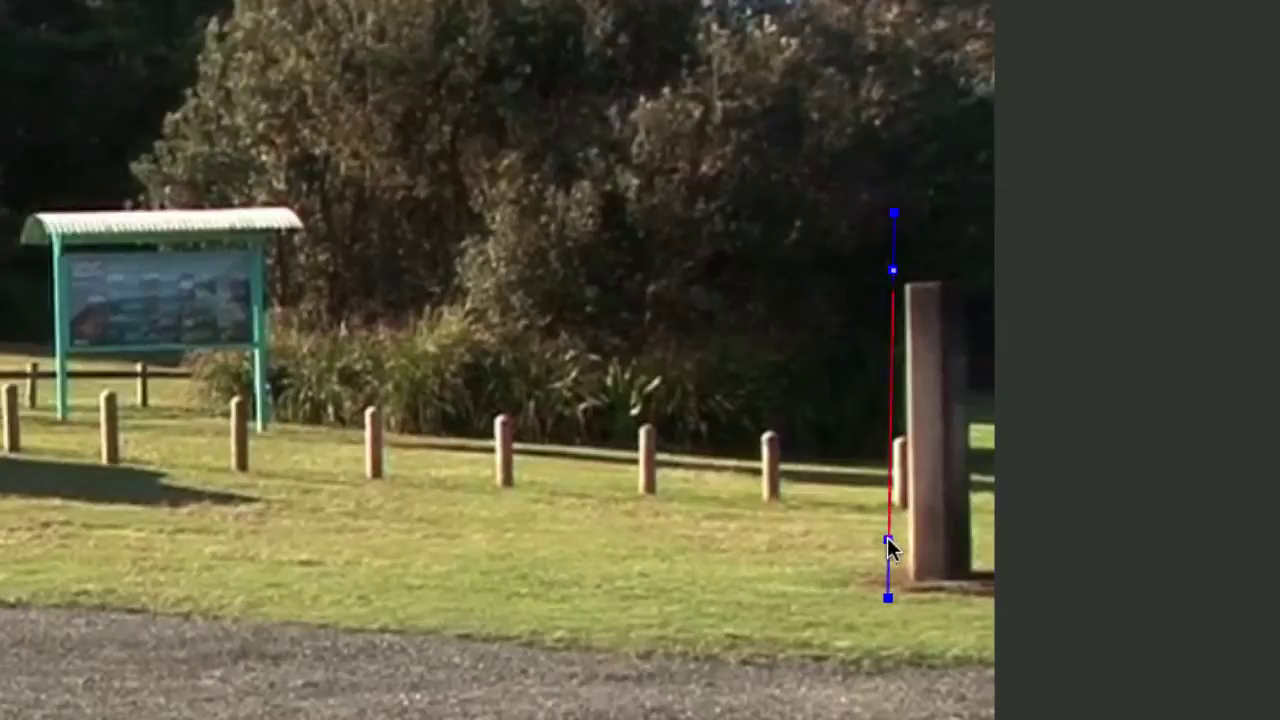
{"action": "left_click", "coordinate": [887, 540]}
{"action": "left_click", "coordinate": [843, 598]}
{"action": "left_click", "coordinate": [958, 645]}
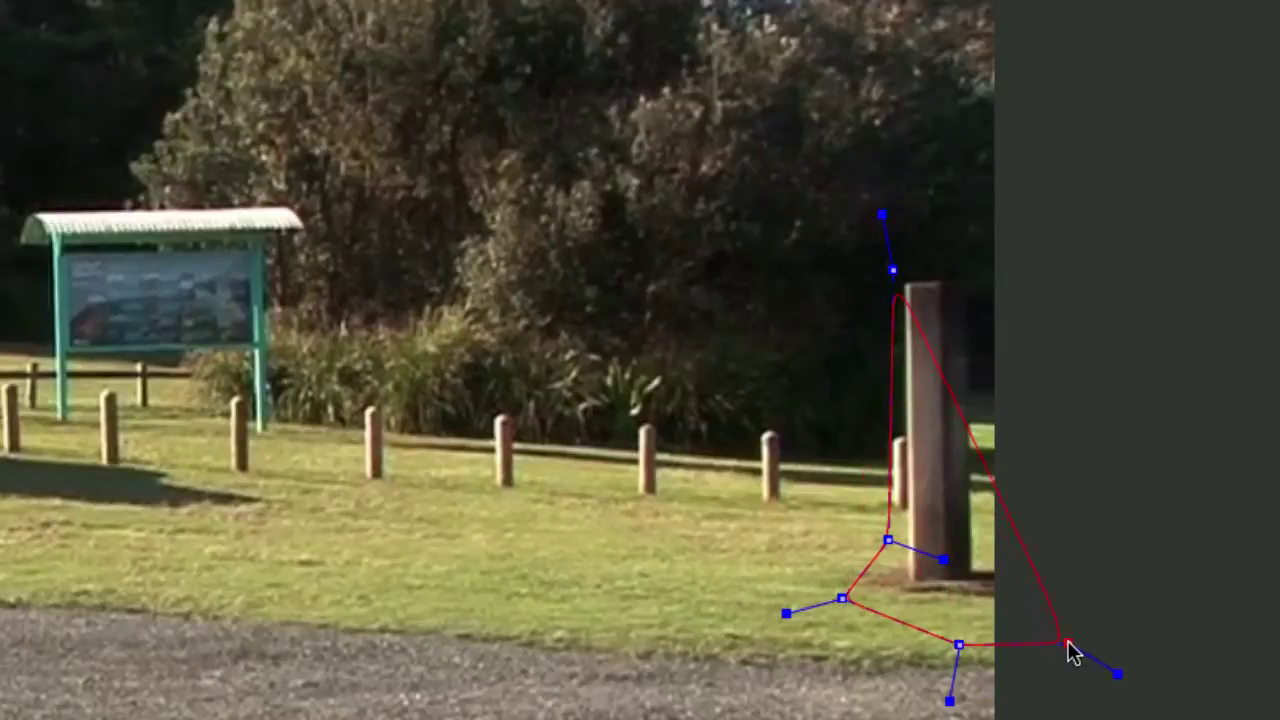
{"action": "left_click", "coordinate": [1070, 645]}
{"action": "left_click", "coordinate": [1046, 541]}
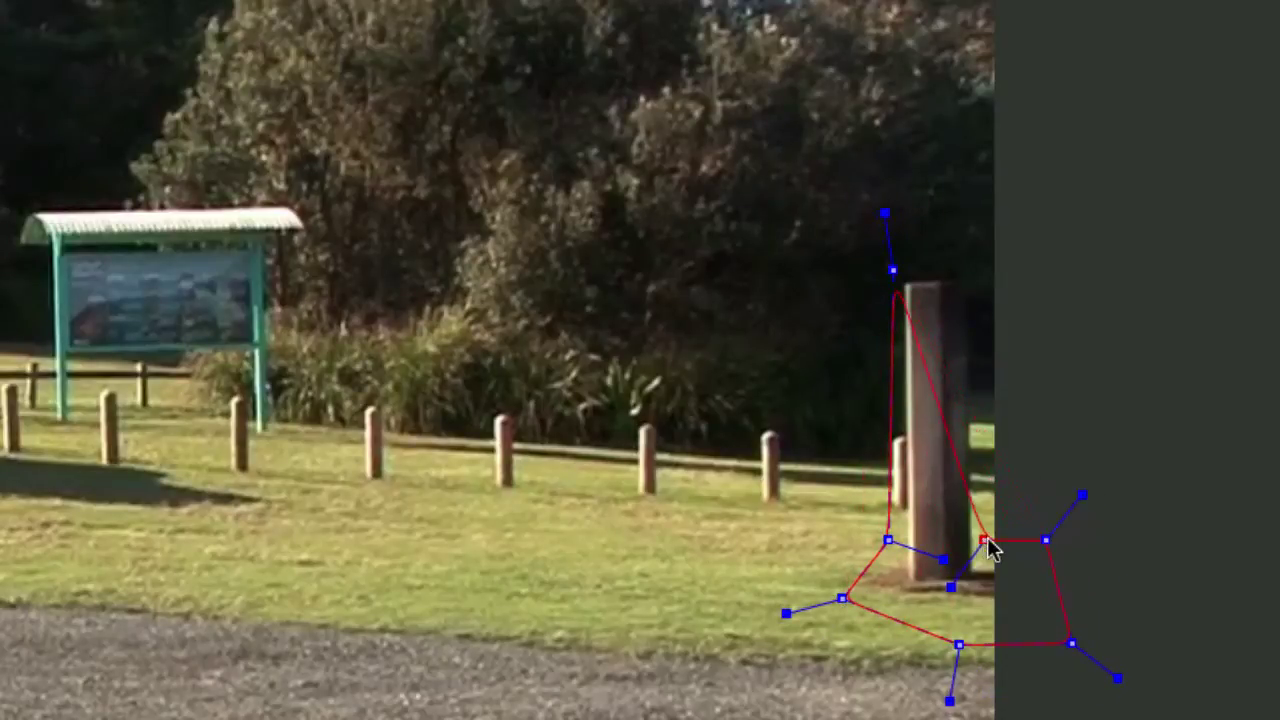
{"action": "left_click", "coordinate": [987, 540]}
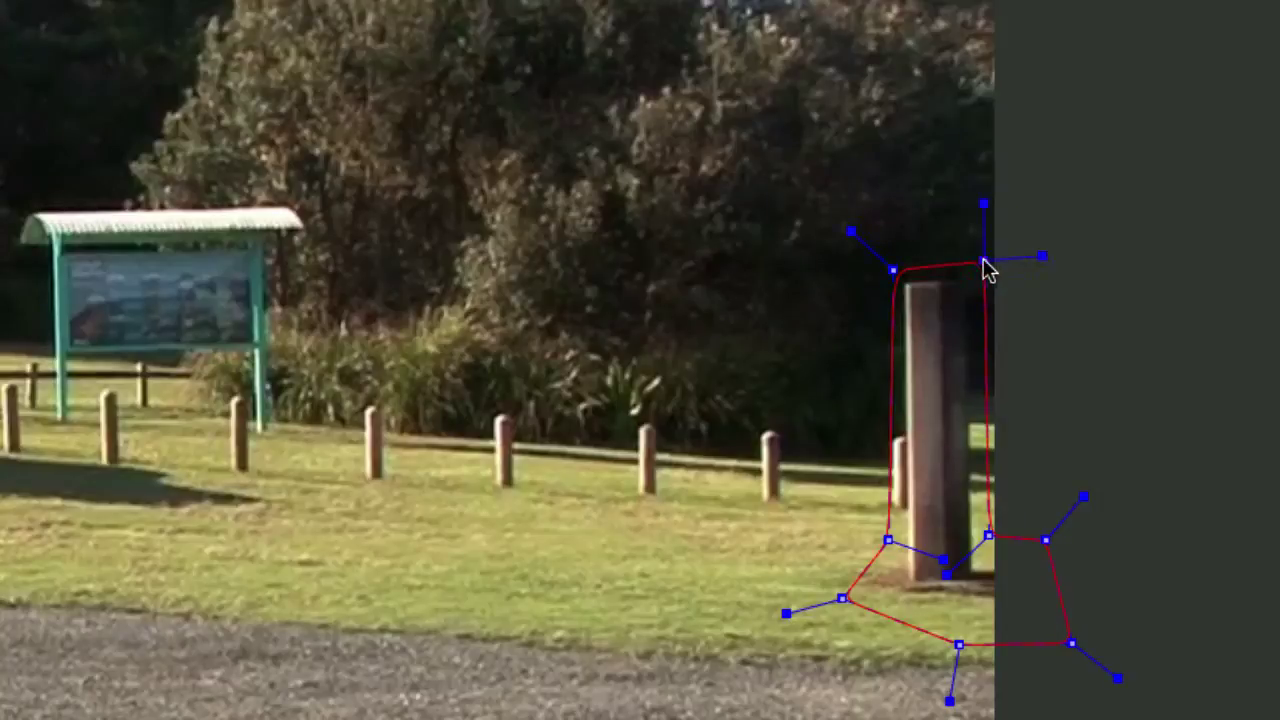
{"action": "left_click", "coordinate": [984, 264]}
- Adjust the pole spline by moving its upper corner outward and widening the lower points around the base
{"action": "left_click_drag", "start_coordinate": [890, 272], "coordinate": [876, 263]}
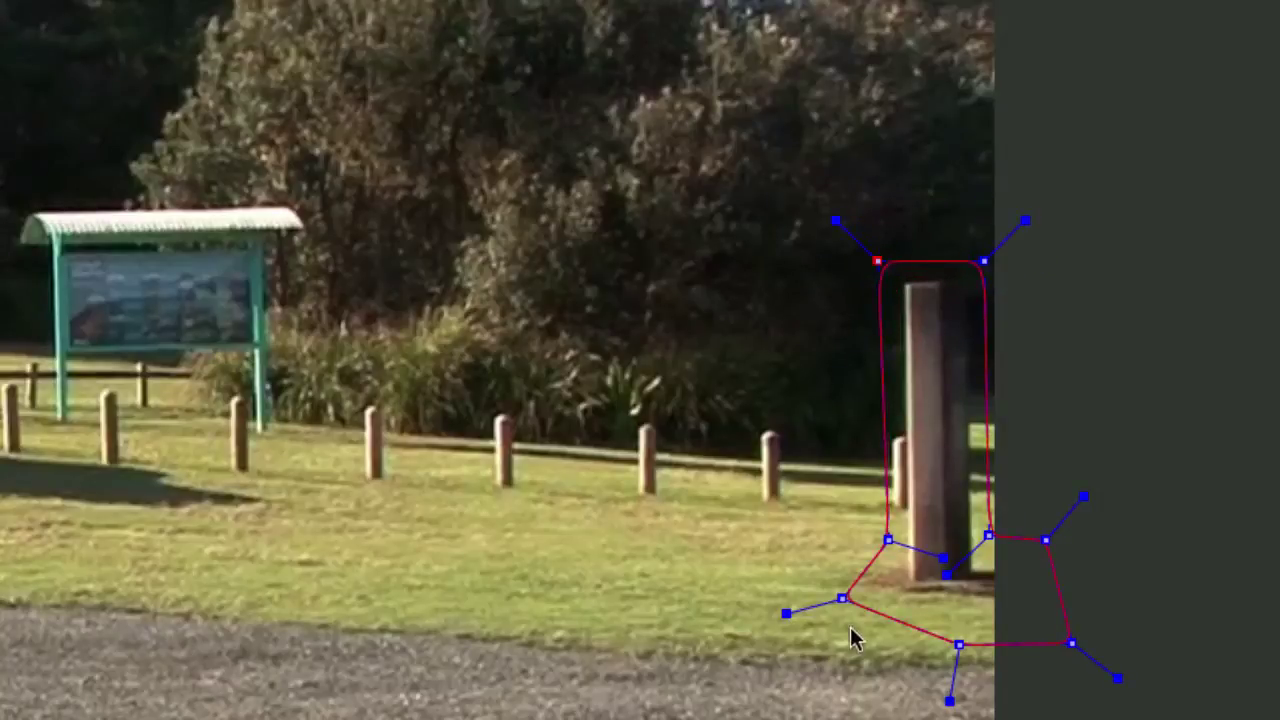
{"action": "left_click_drag", "start_coordinate": [843, 598], "coordinate": [822, 603]}
{"action": "left_click_drag", "start_coordinate": [957, 646], "coordinate": [874, 647]}
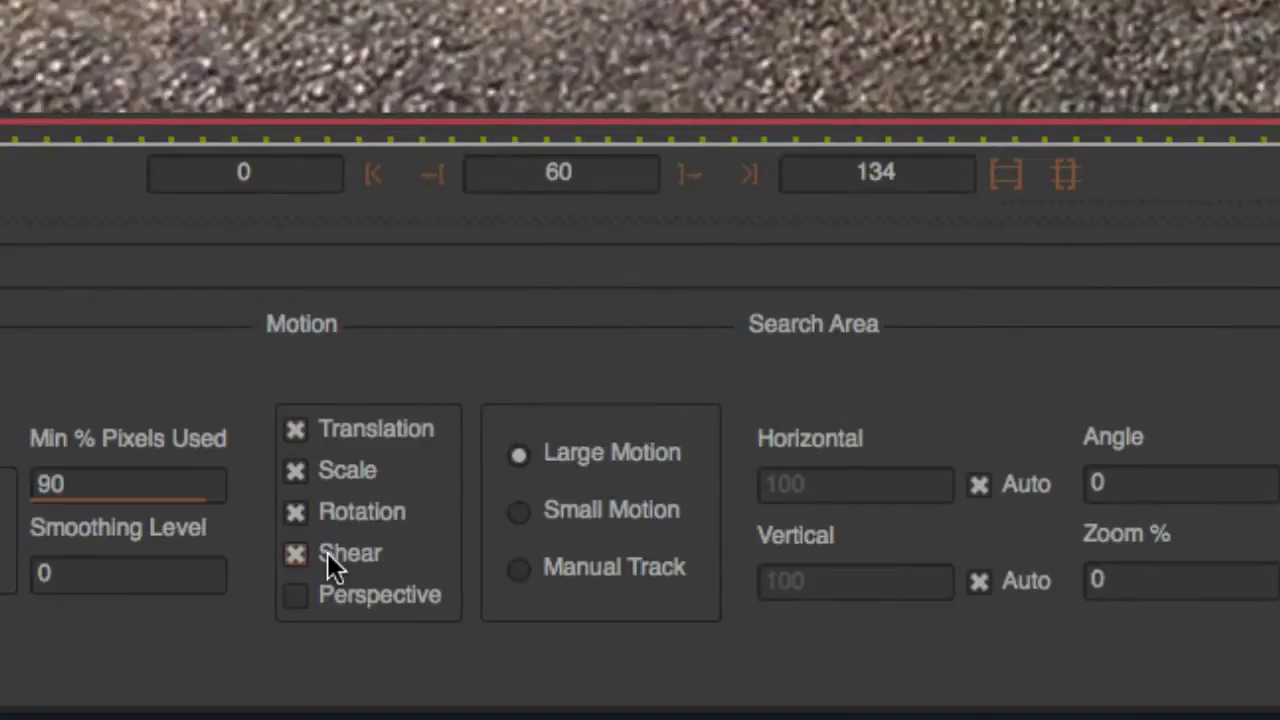
- Turn off Shear, track the pole shape backward and forward from frame 60, and scrub through the tracked clip
{"action": "left_click", "coordinate": [327, 553]}
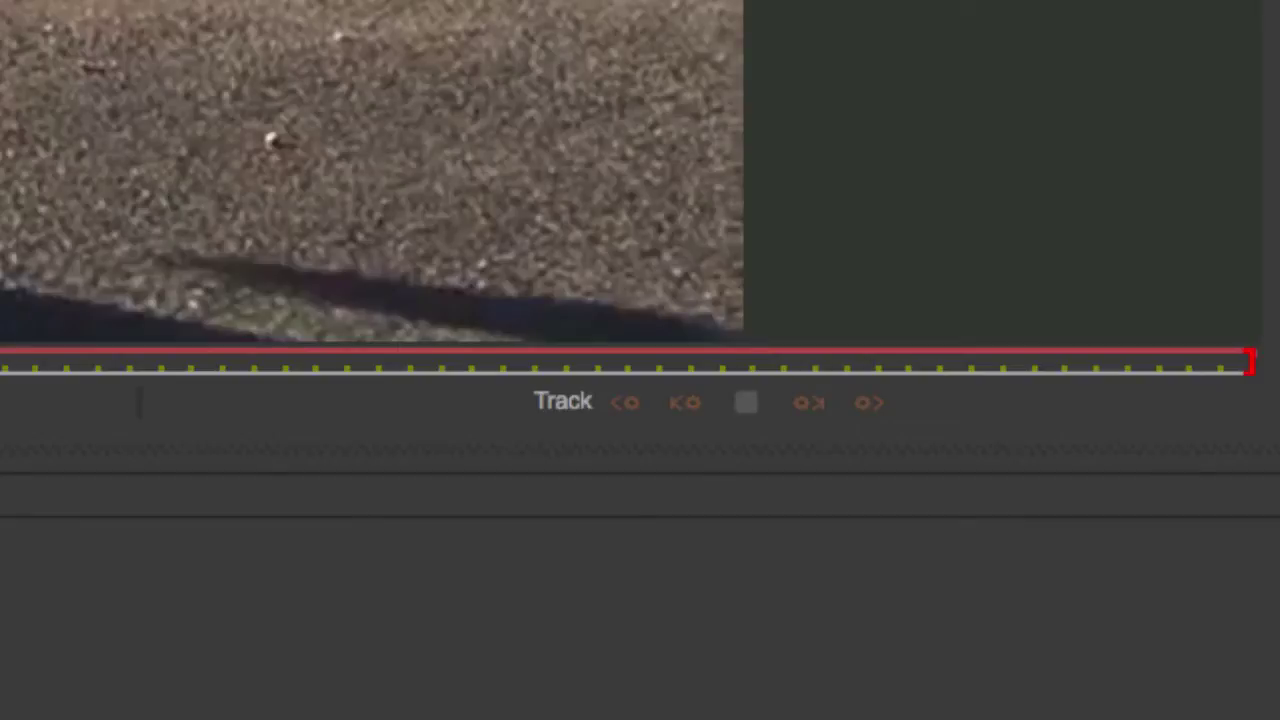
{"action": "left_click", "coordinate": [628, 402]}
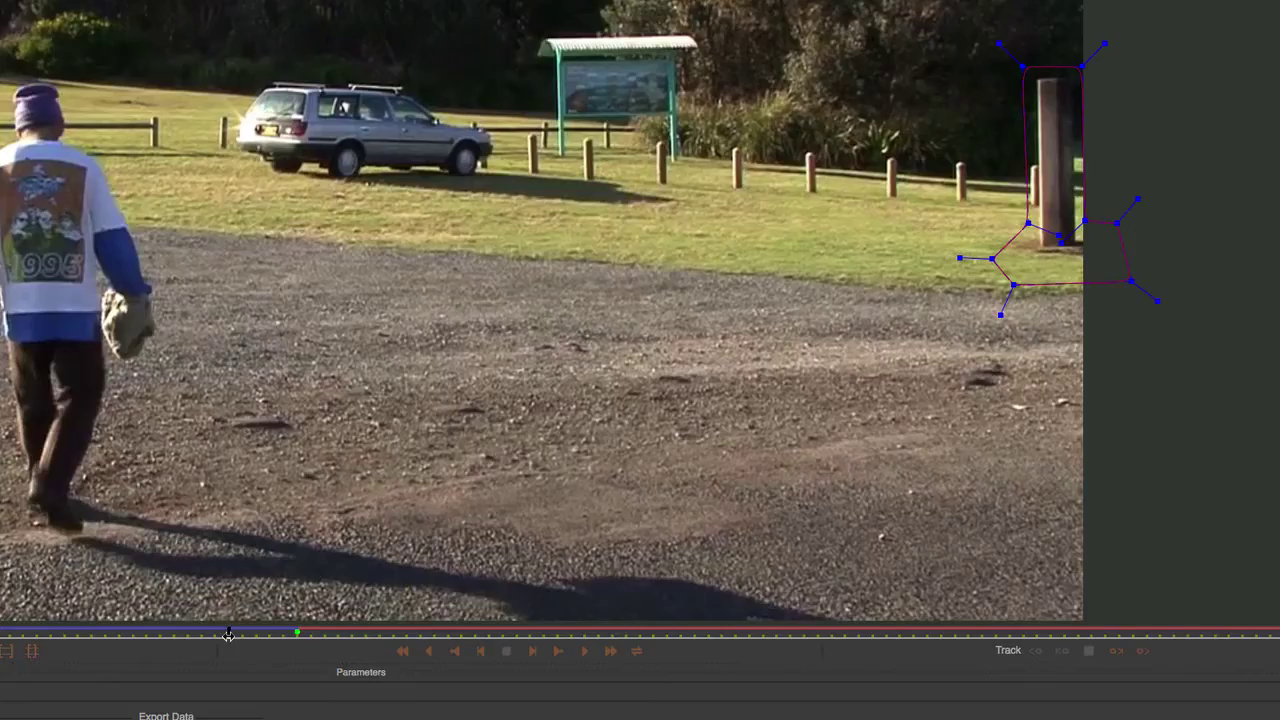
{"action": "left_click_drag", "start_coordinate": [228, 634], "coordinate": [298, 634]}
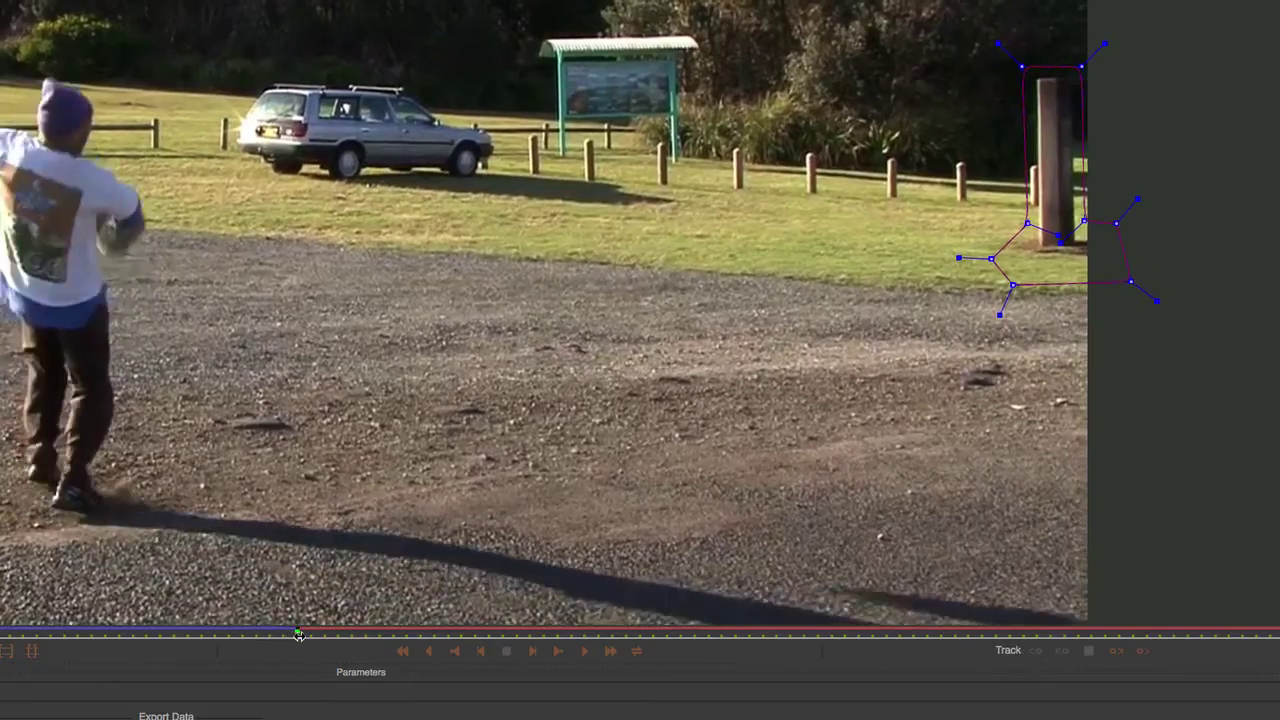
{"action": "left_click", "coordinate": [1143, 652]}
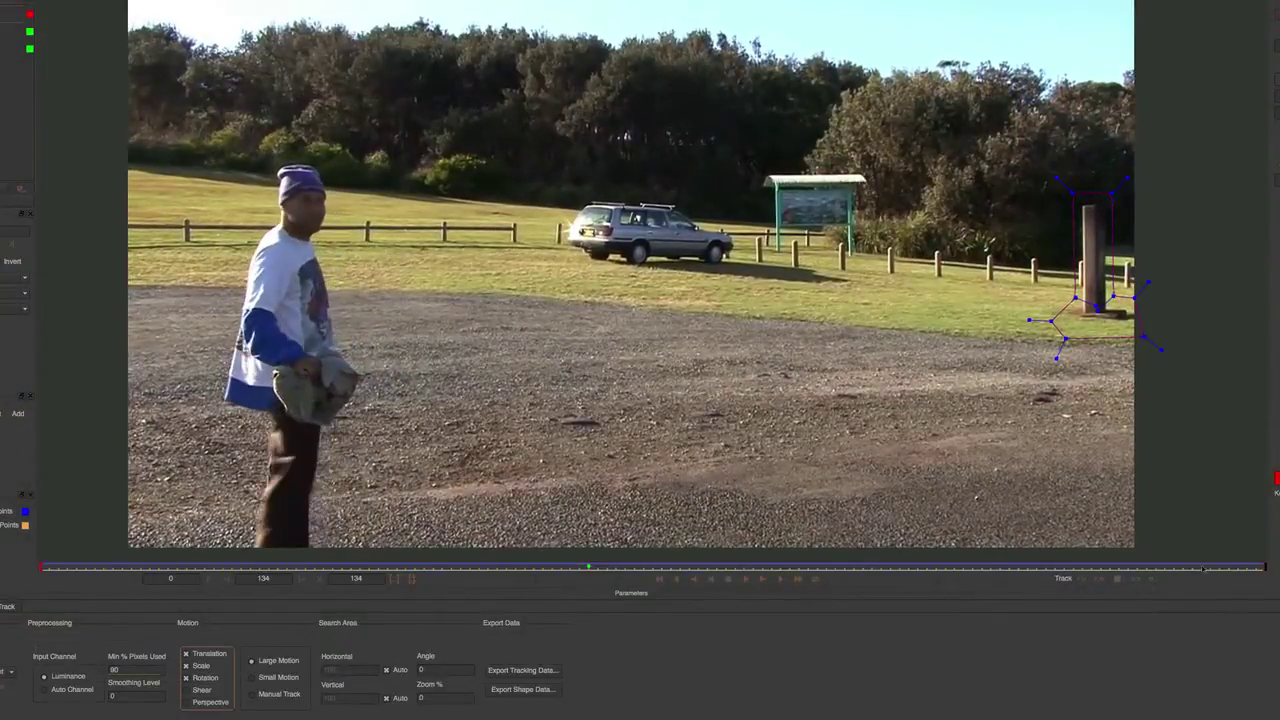
{"action": "left_click_drag", "start_coordinate": [1263, 567], "coordinate": [697, 566]}
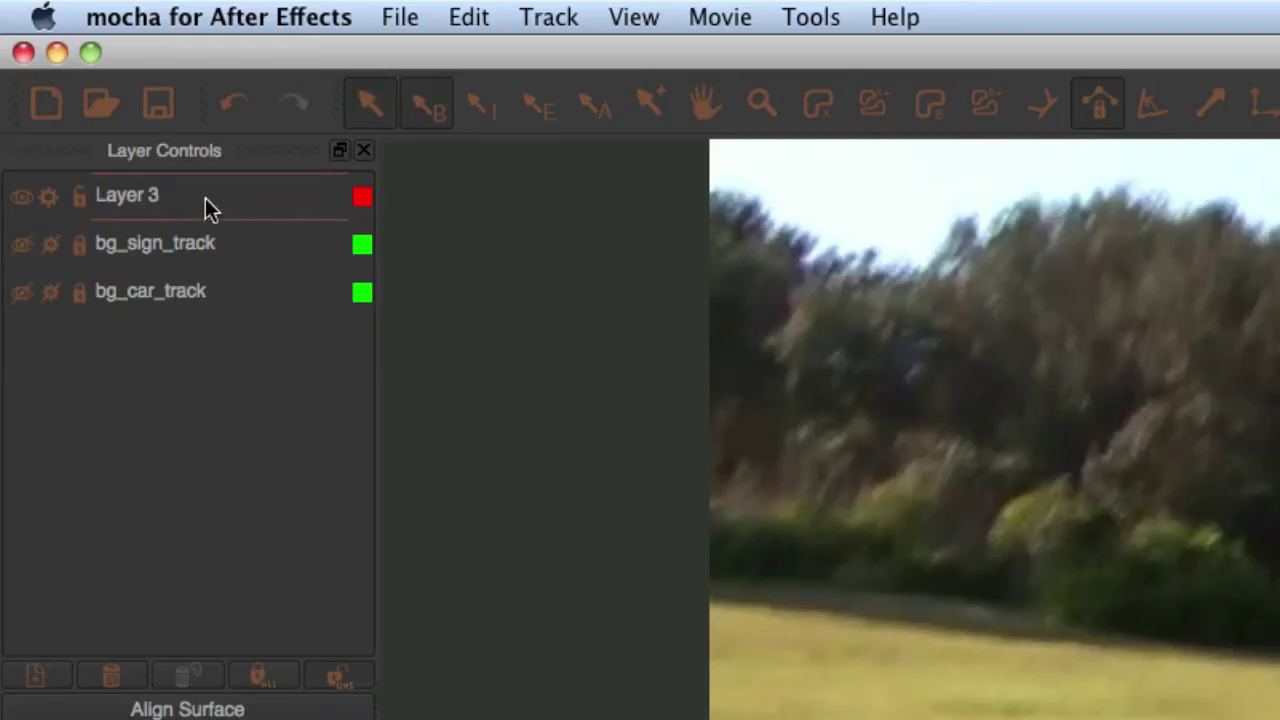
- Rename the pole's layer, Layer 3, as bg_pole_track
{"action": "double_click", "coordinate": [139, 199]}
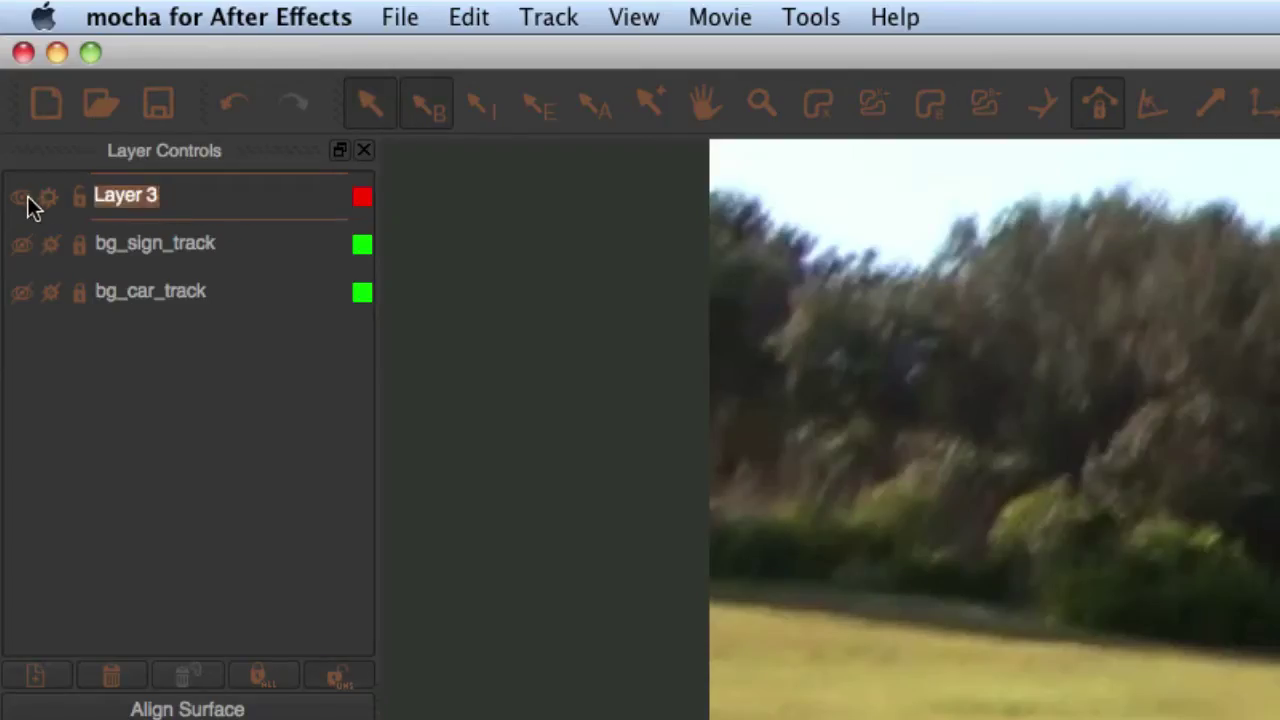
{"action": "type", "text": "bg_pole_"}
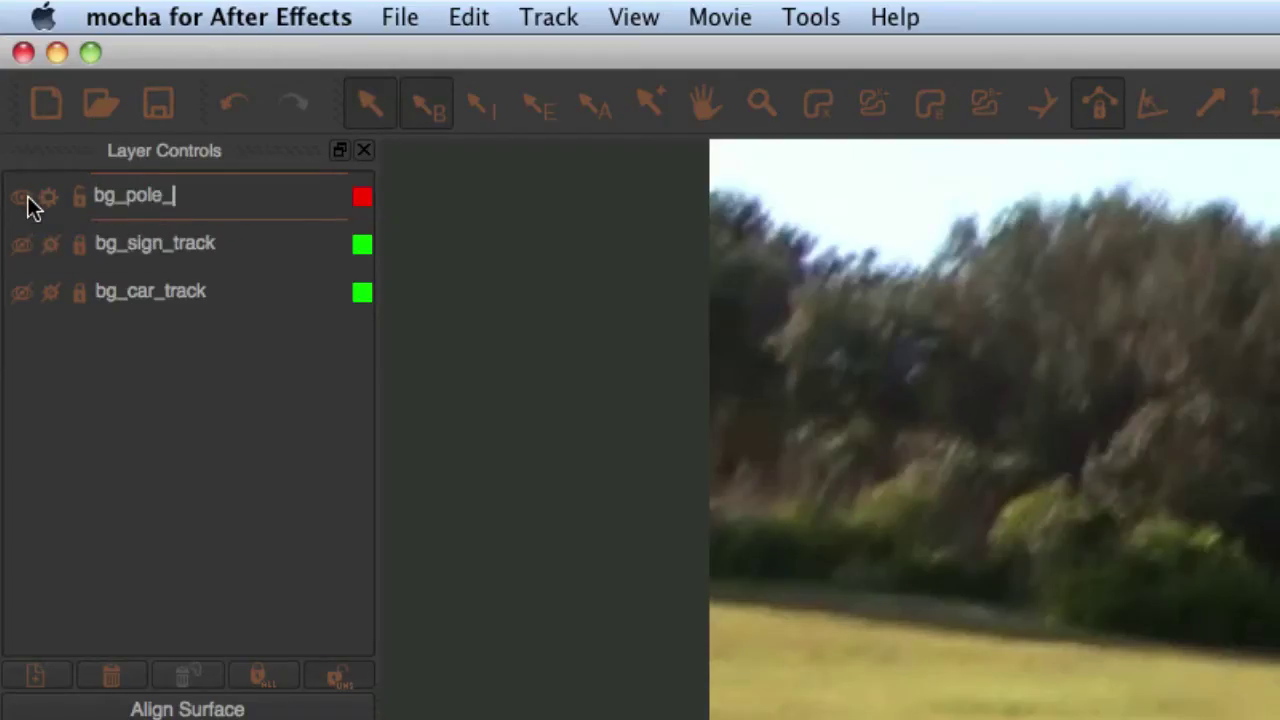
{"action": "type", "text": "track"}
{"action": "key", "text": "super+a"}
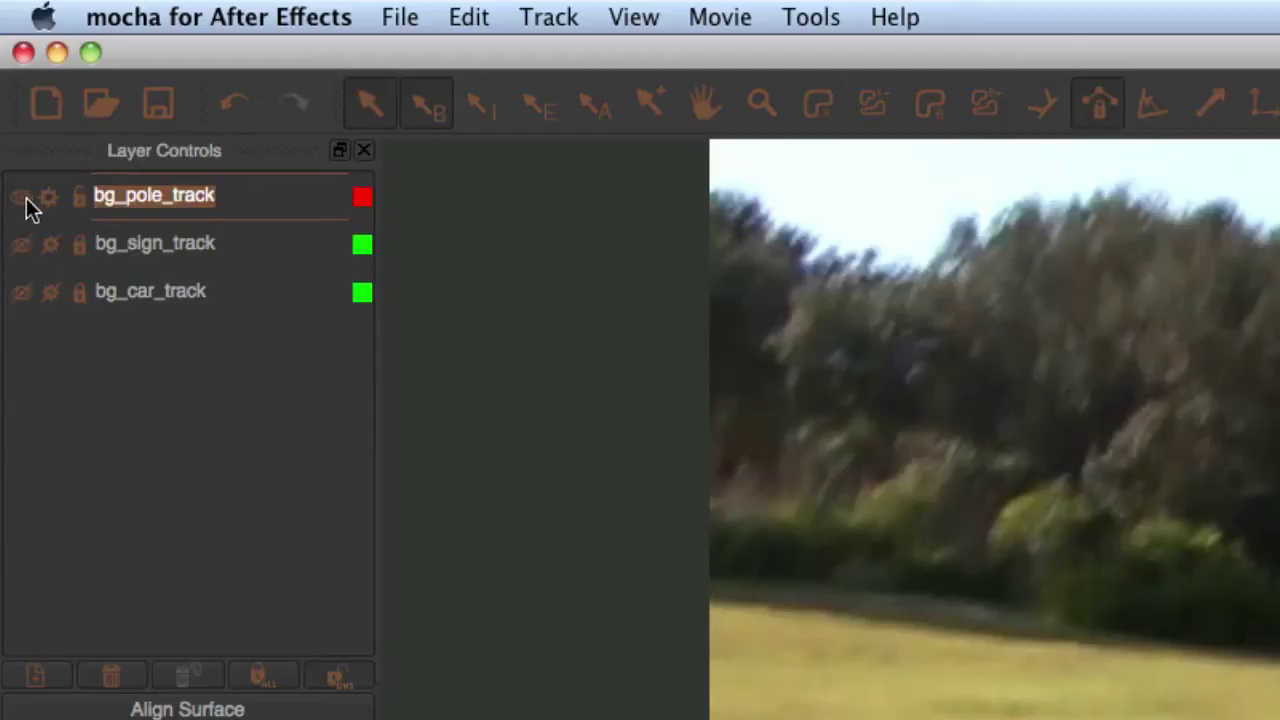
{"action": "left_click", "coordinate": [200, 246]}
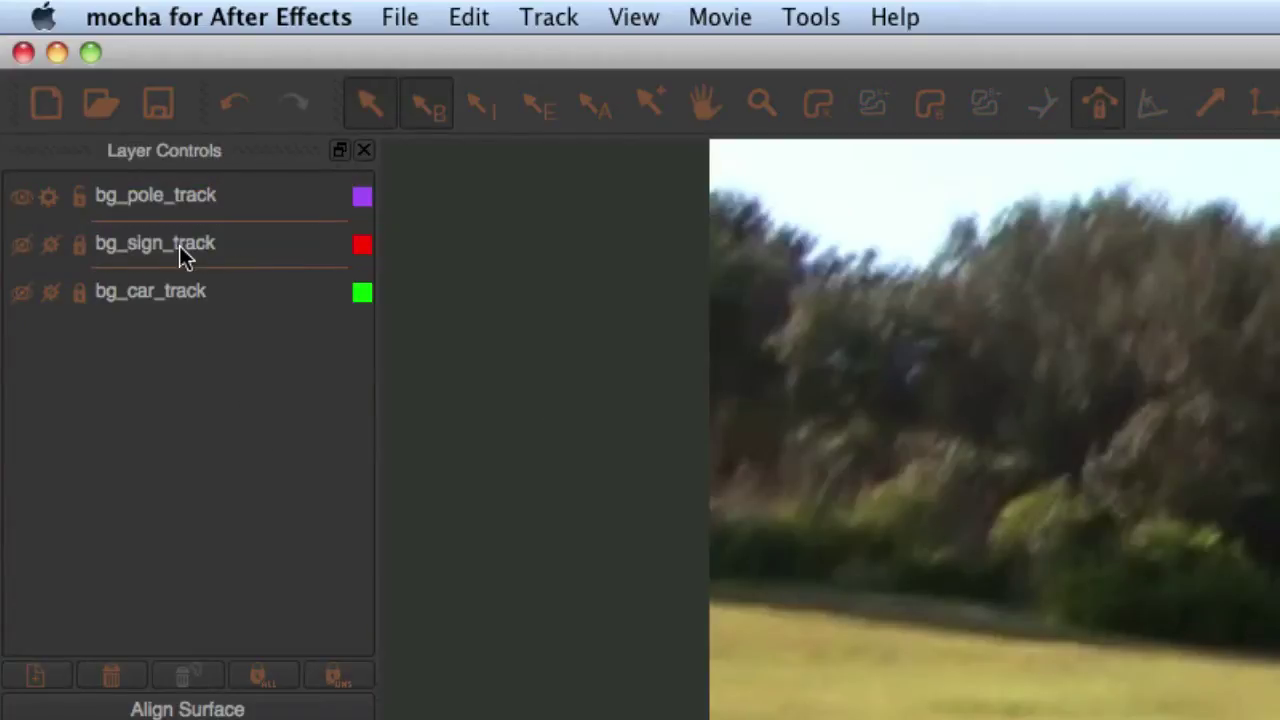
- Select the bg_sign_track layer in the mocha layer list
{"action": "left_click", "coordinate": [176, 198]}
{"action": "left_click", "coordinate": [176, 241]}
{"action": "left_click", "coordinate": [176, 223]}
{"action": "left_click", "coordinate": [178, 199]}
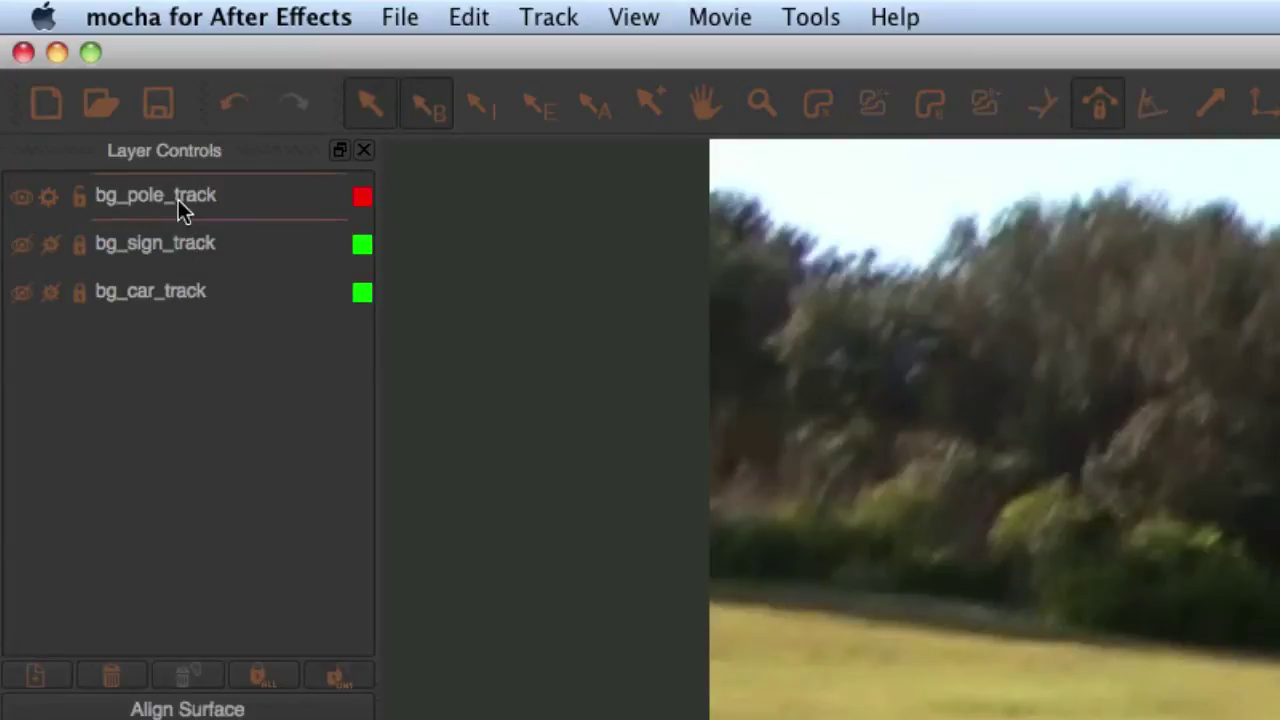
{"action": "left_click", "coordinate": [178, 228]}
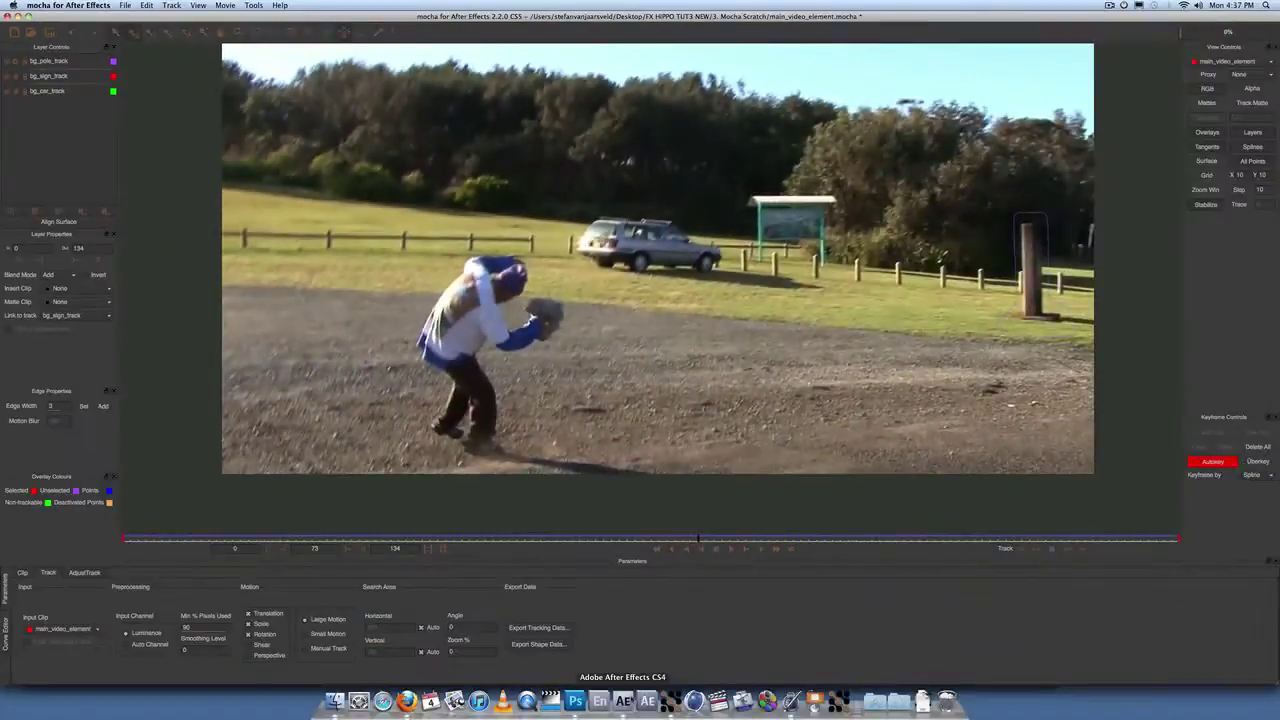
- Switch to After Effects and add a null object named bg_sign_track to the Matte_painting_mocha_tute composition
{"action": "left_click", "coordinate": [622, 700]}
{"action": "key", "text": "super+v"}
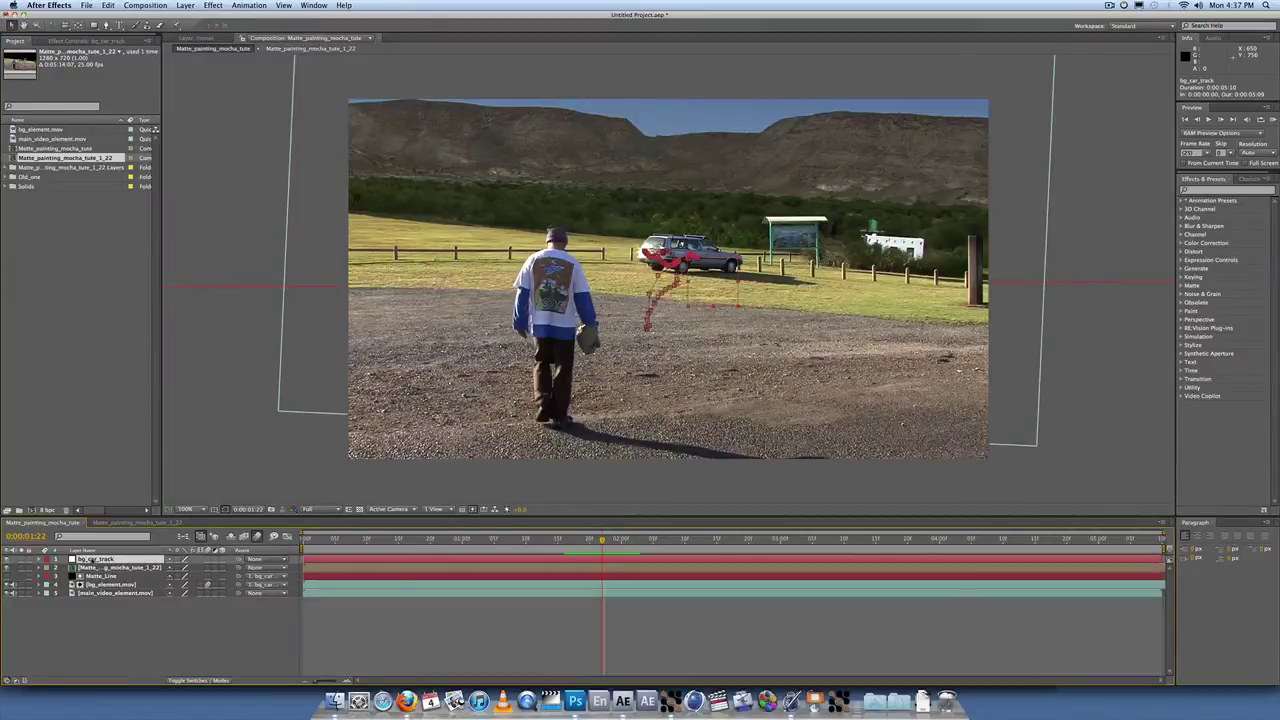
{"action": "left_click", "coordinate": [181, 5]}
{"action": "mouse_move", "coordinate": [183, 19]}
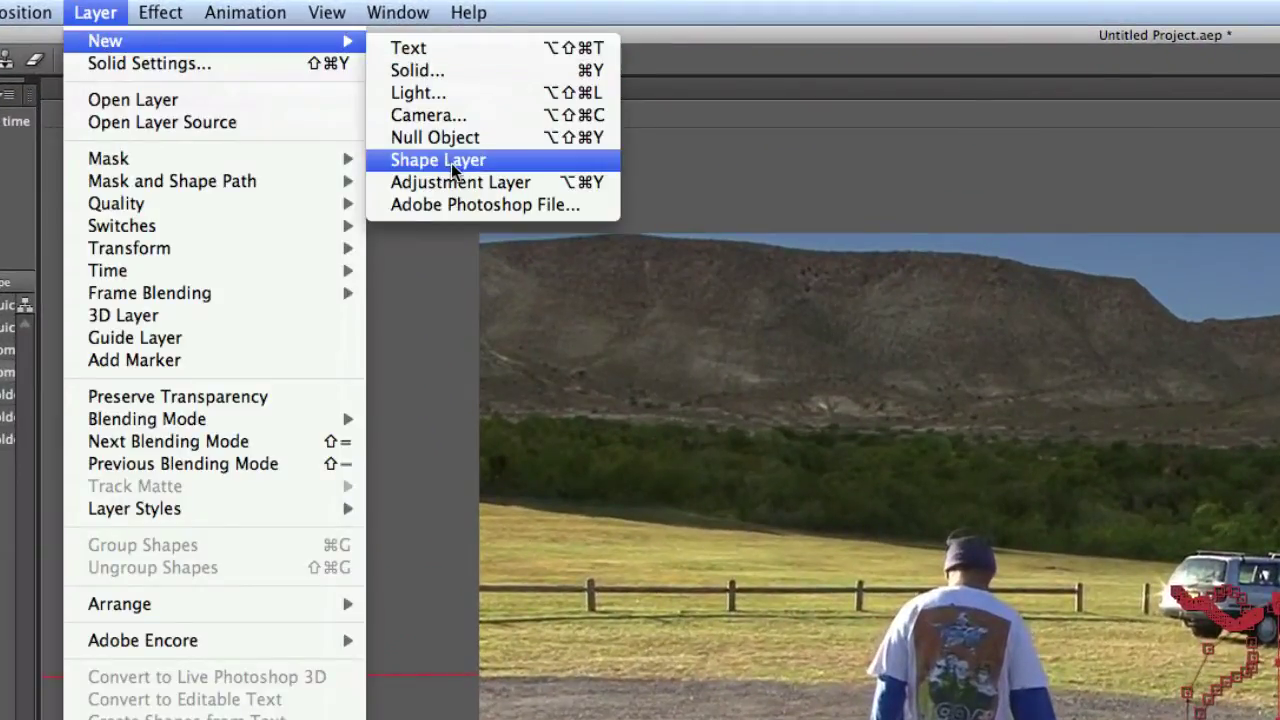
{"action": "left_click", "coordinate": [452, 137]}
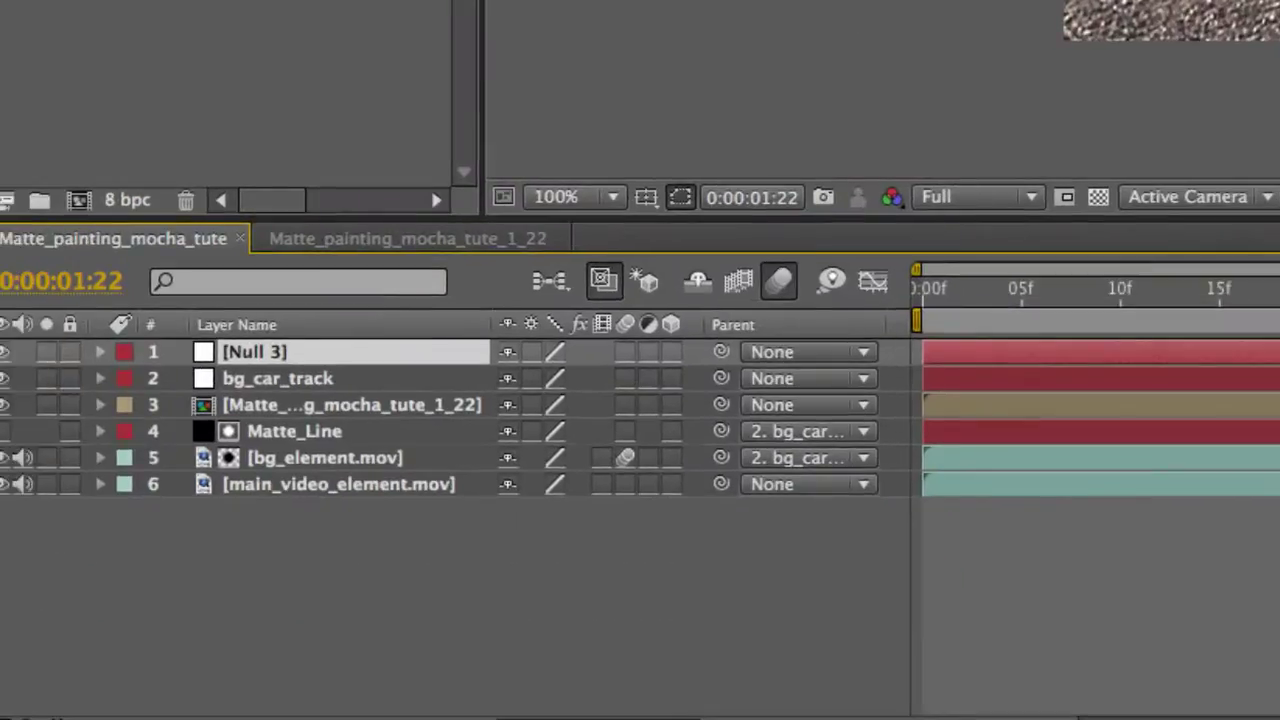
{"action": "key", "text": "Return"}
{"action": "type", "text": "bg_sign_track"}
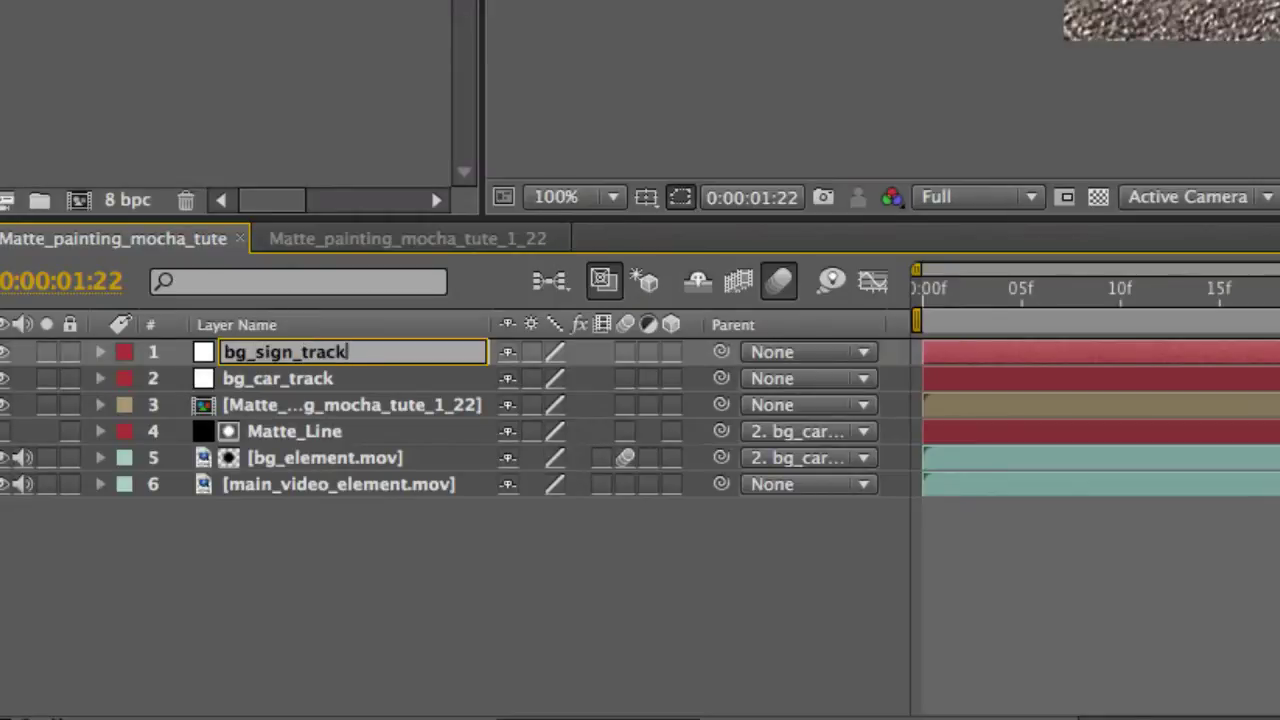
{"action": "key", "text": "Return"}
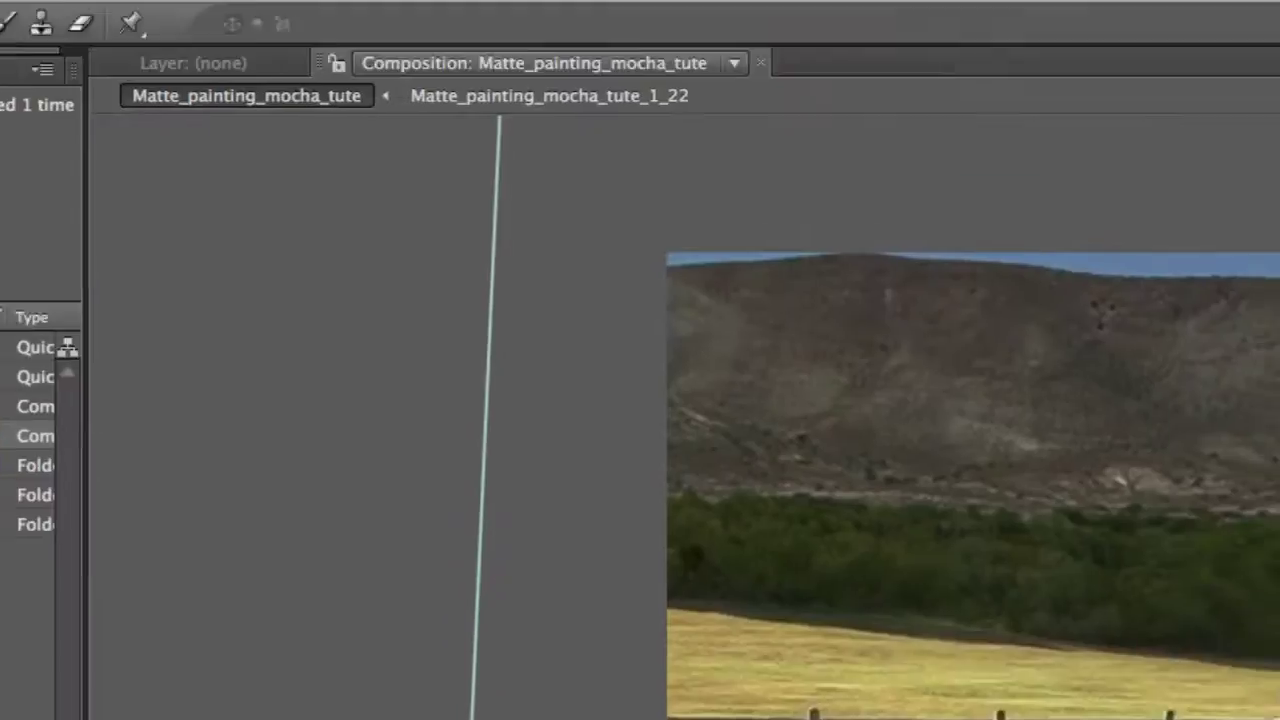
- Add another null object to the composition and name it bg_pole_track
{"action": "left_click", "coordinate": [143, 14]}
{"action": "mouse_move", "coordinate": [486, 57]}
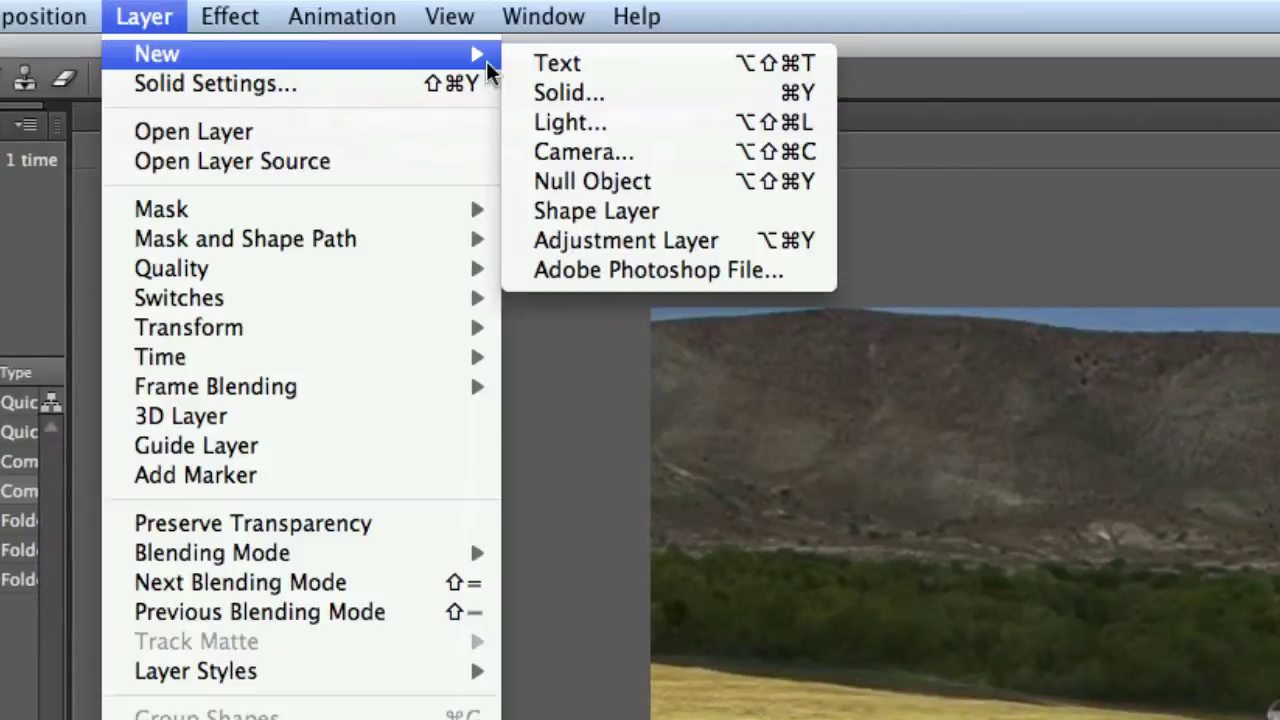
{"action": "left_click", "coordinate": [609, 176]}
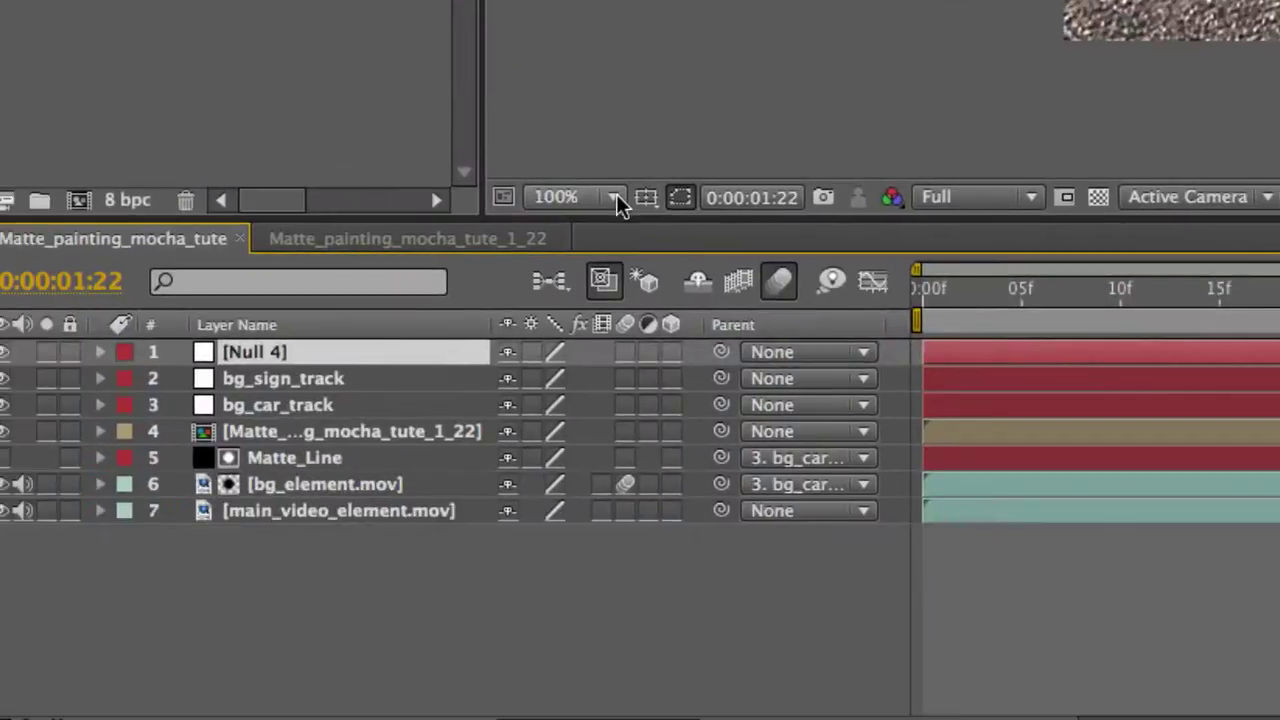
{"action": "key", "text": "Return"}
{"action": "type", "text": "bg"}
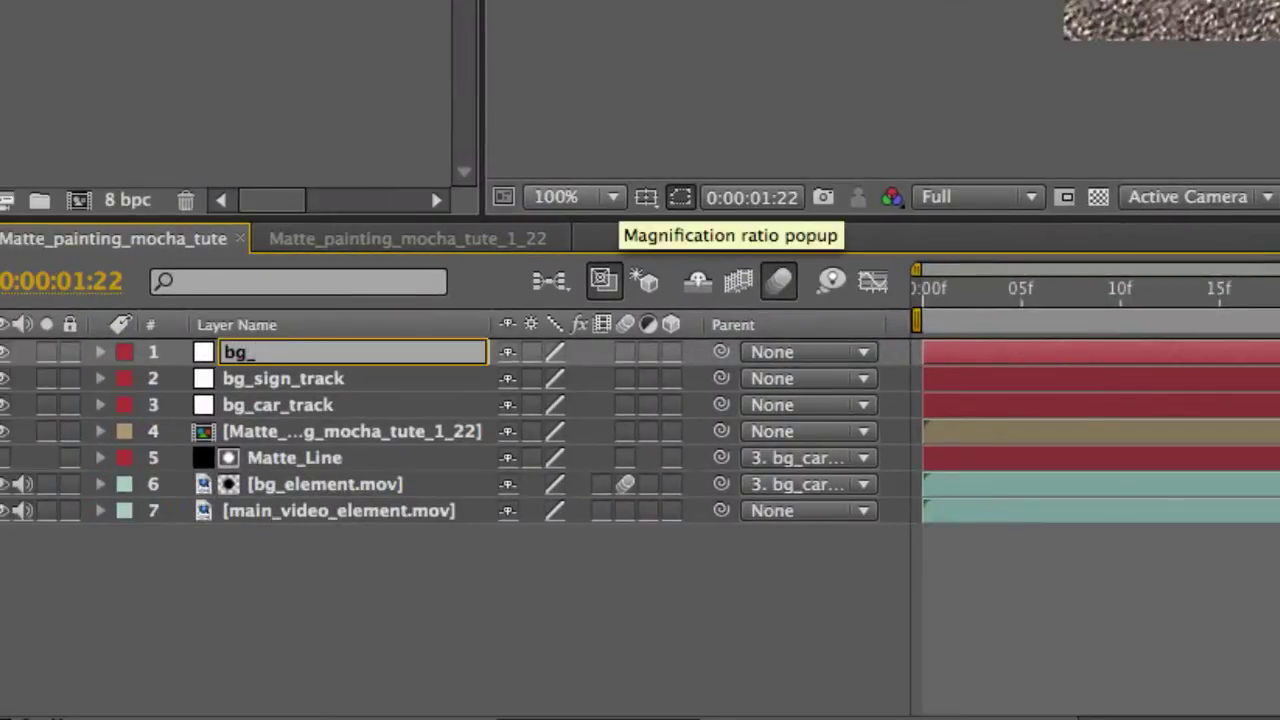
{"action": "type", "text": "_pole_track"}
{"action": "key", "text": "Return"}
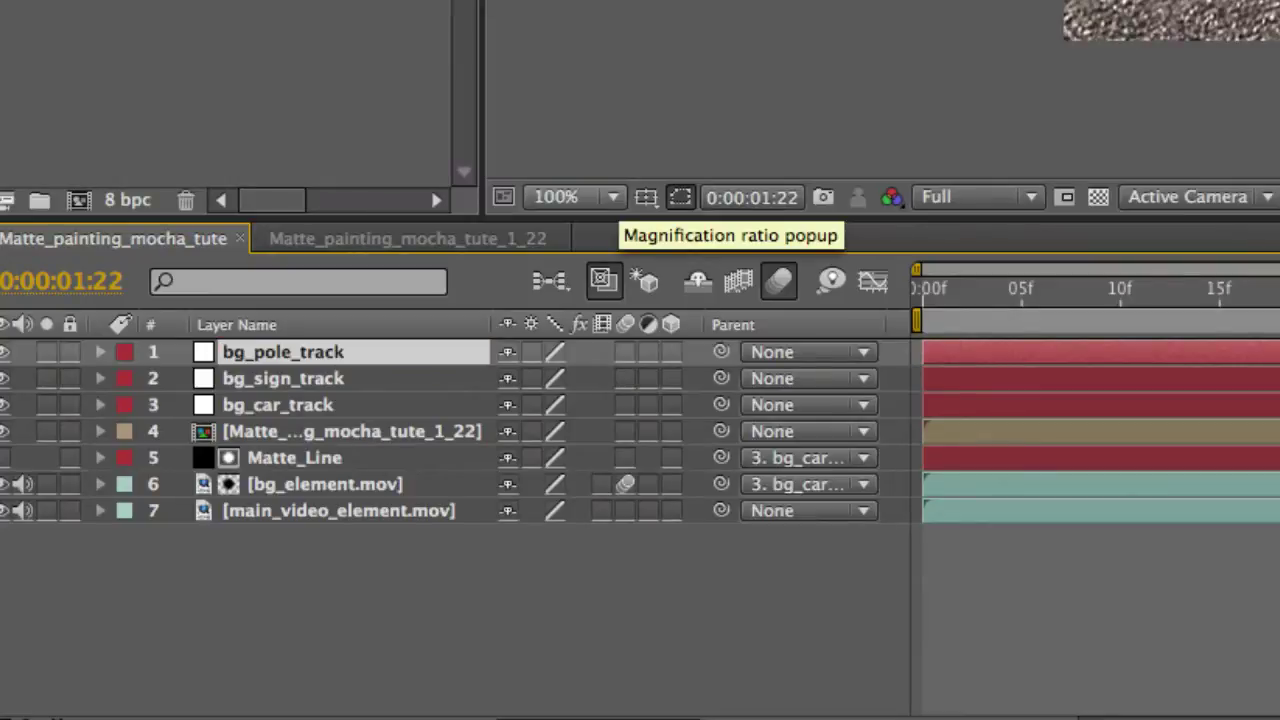
- Move the current time to 0:00:00:00 and select the bg_sign_track null
{"action": "left_click_drag", "start_coordinate": [974, 293], "coordinate": [910, 310]}
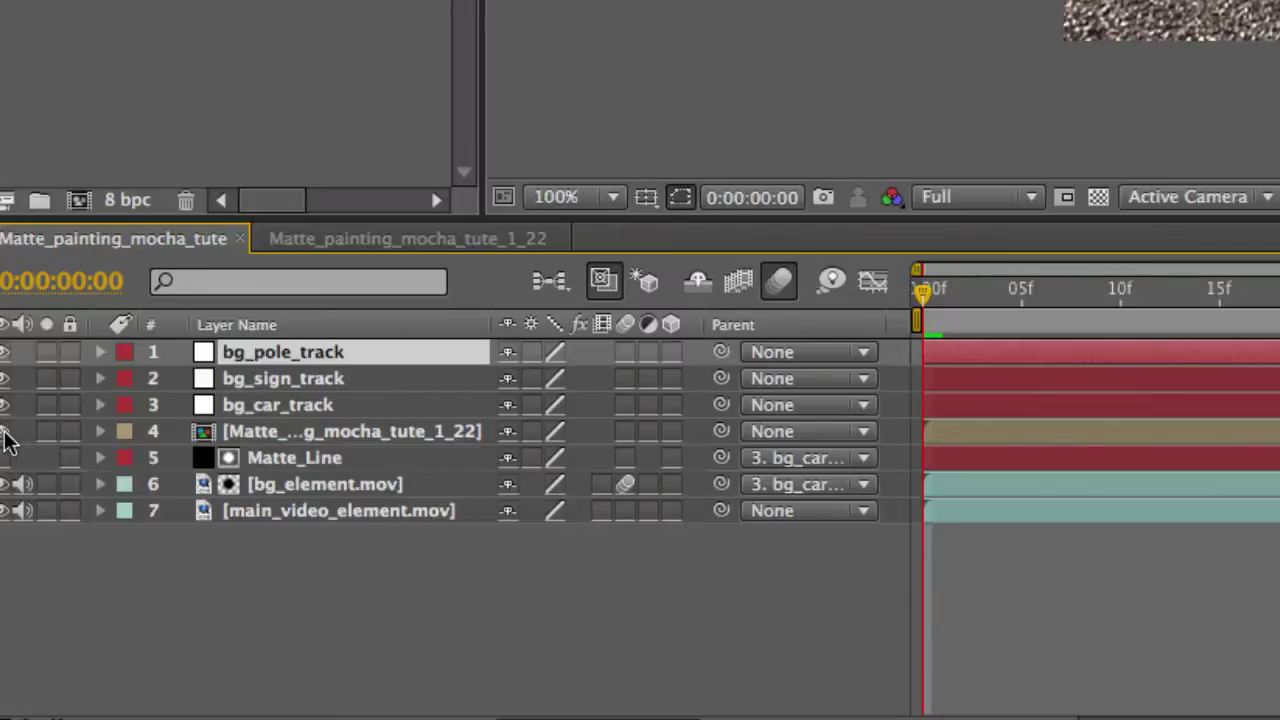
{"action": "left_click", "coordinate": [313, 384]}
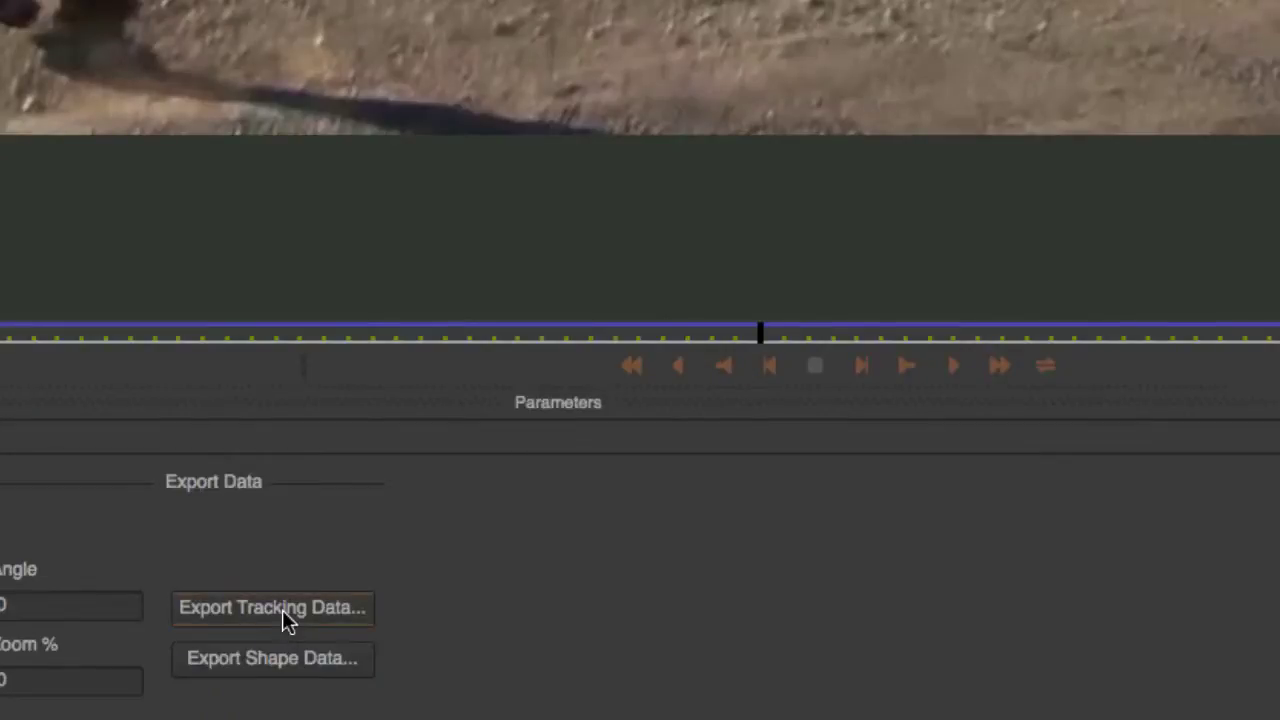
- Switch to mocha and copy the sign's tracking data to the clipboard as After Effects Transform Data
{"action": "left_click", "coordinate": [395, 697]}
{"action": "left_click", "coordinate": [691, 286]}
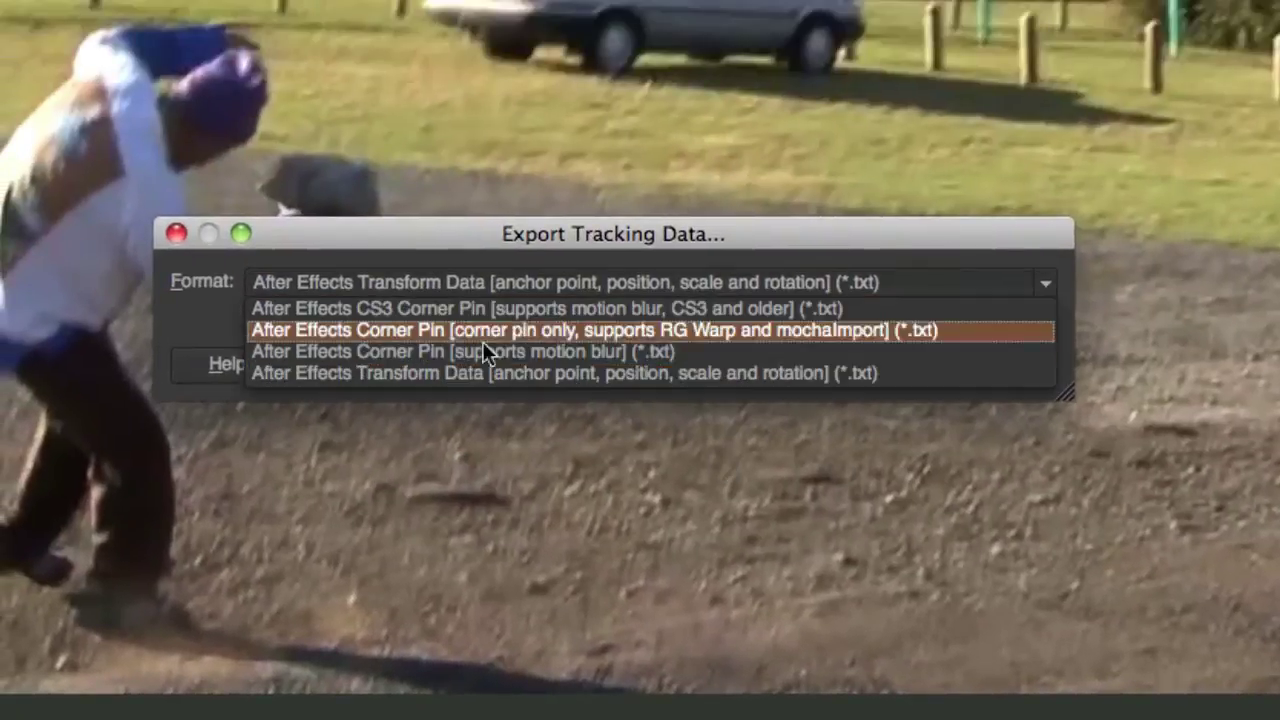
{"action": "left_click", "coordinate": [449, 375]}
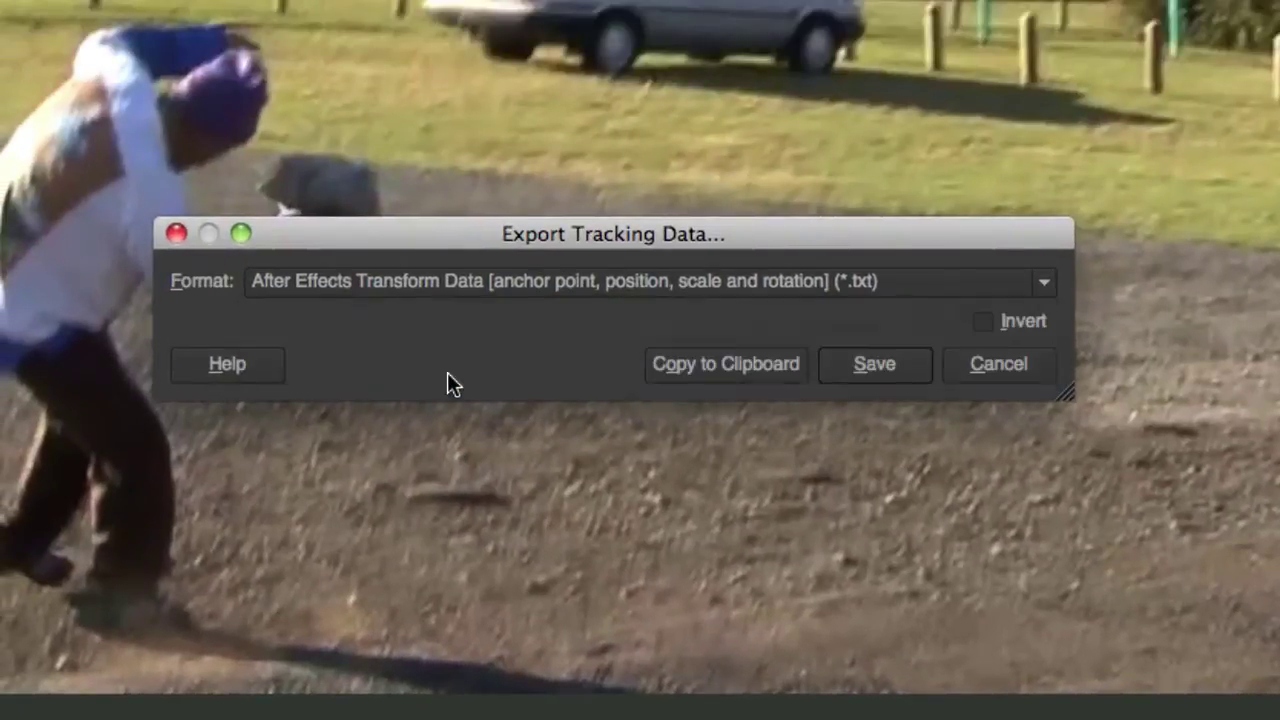
{"action": "left_click", "coordinate": [704, 363]}
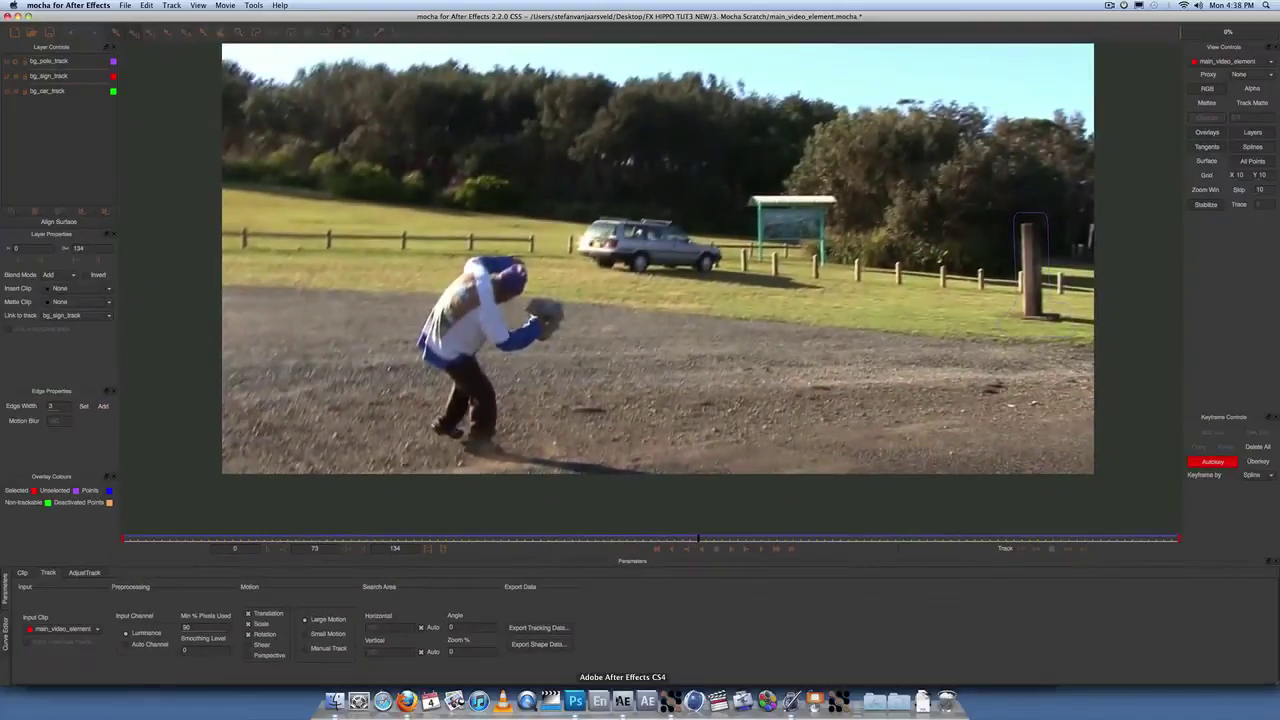
- Switch to After Effects, paste the tracking data onto the bg_sign_track null and reveal its keyframes
{"action": "left_click", "coordinate": [622, 700]}
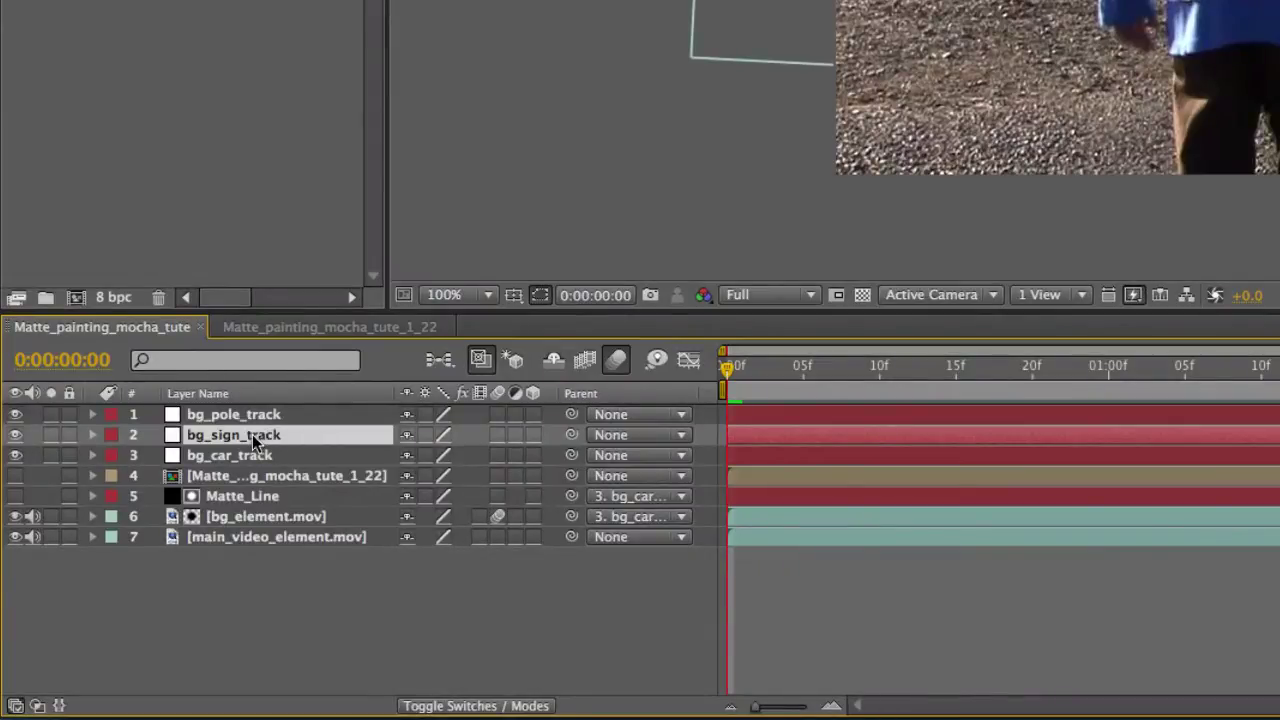
{"action": "key", "text": "Return"}
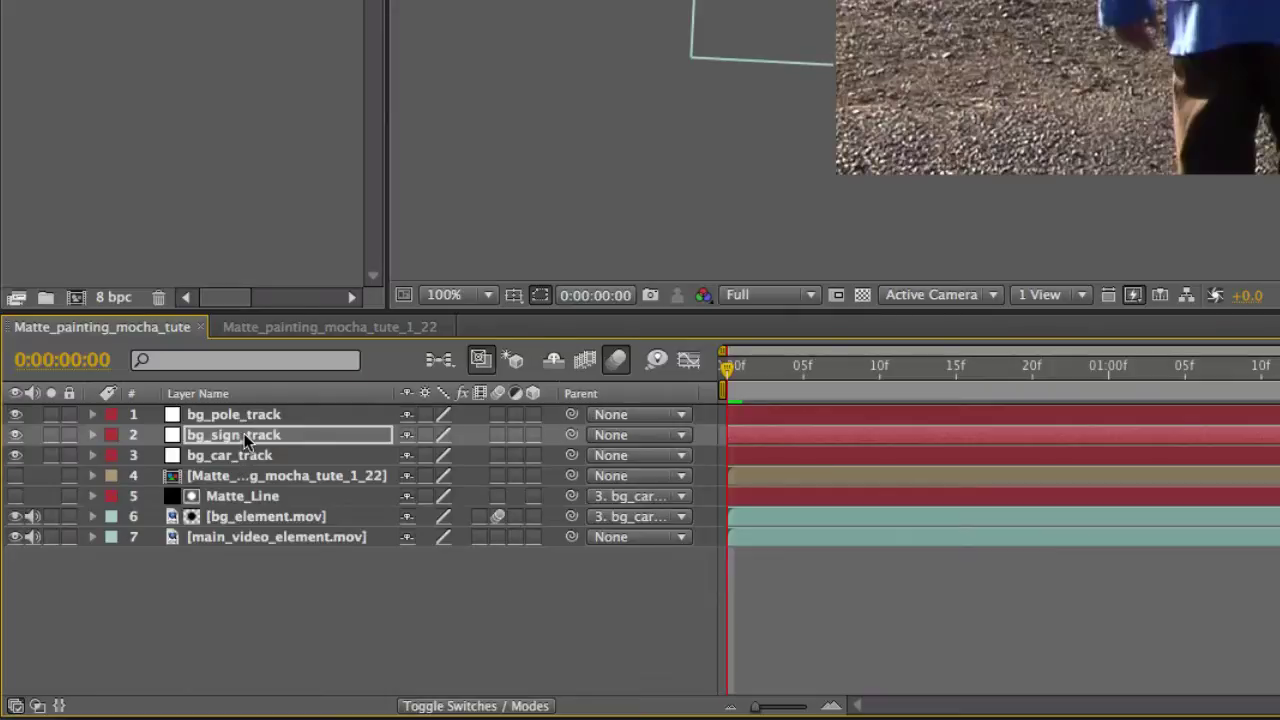
{"action": "key", "text": "Return"}
{"action": "key", "text": "u"}
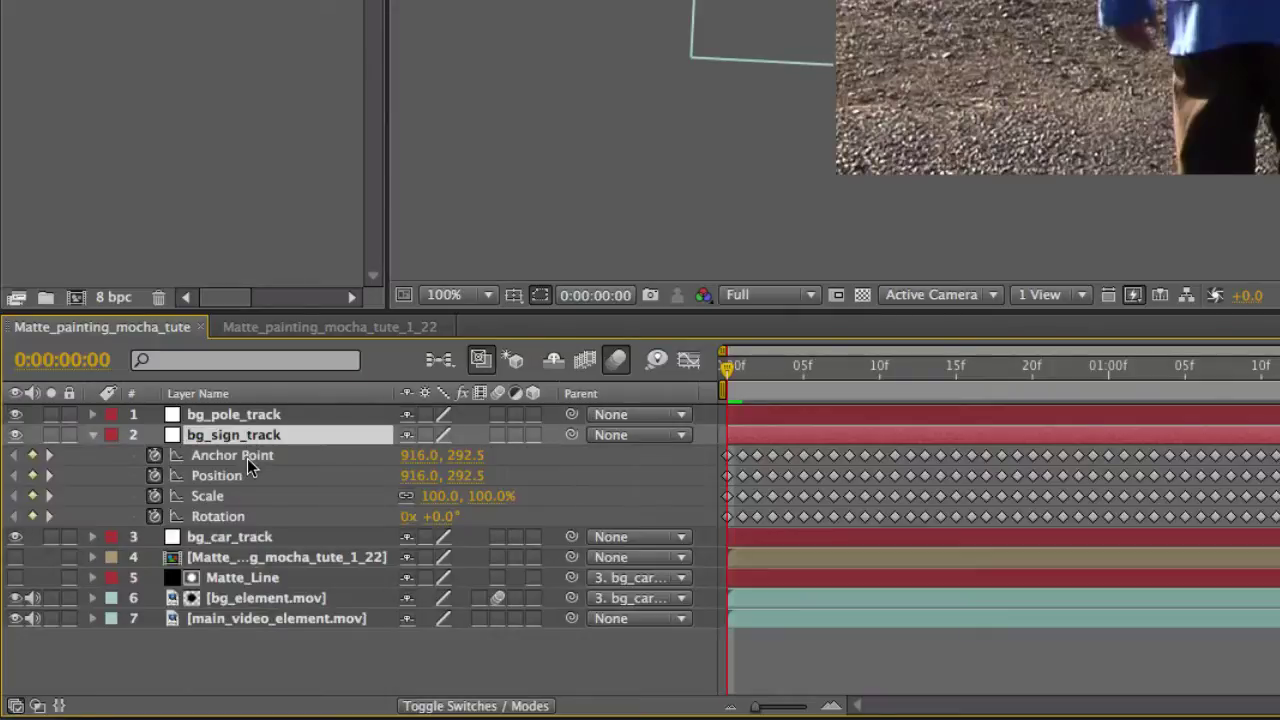
- Remove bg_sign_track's Anchor Point keyframes, reset its anchor point and scrub the timeline to check the null's tracking
{"action": "left_click", "coordinate": [247, 458]}
{"action": "key", "text": "Delete"}
{"action": "right_click", "coordinate": [228, 461]}
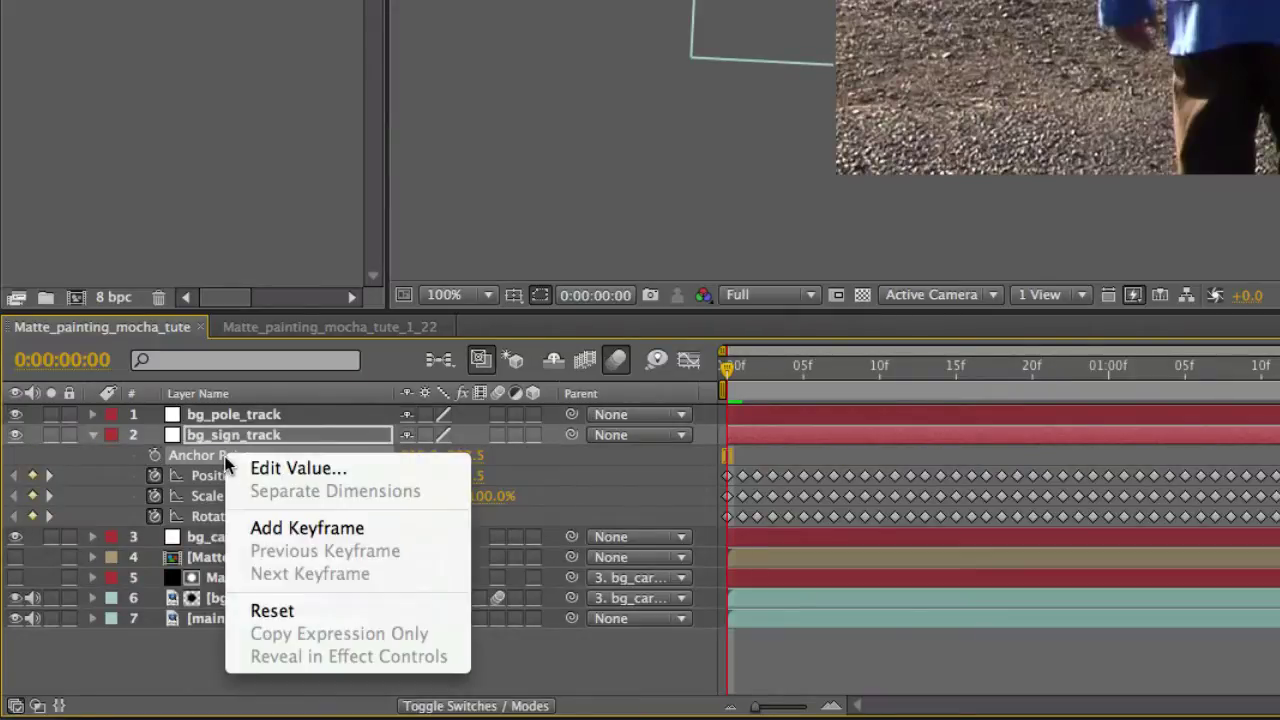
{"action": "left_click", "coordinate": [301, 609]}
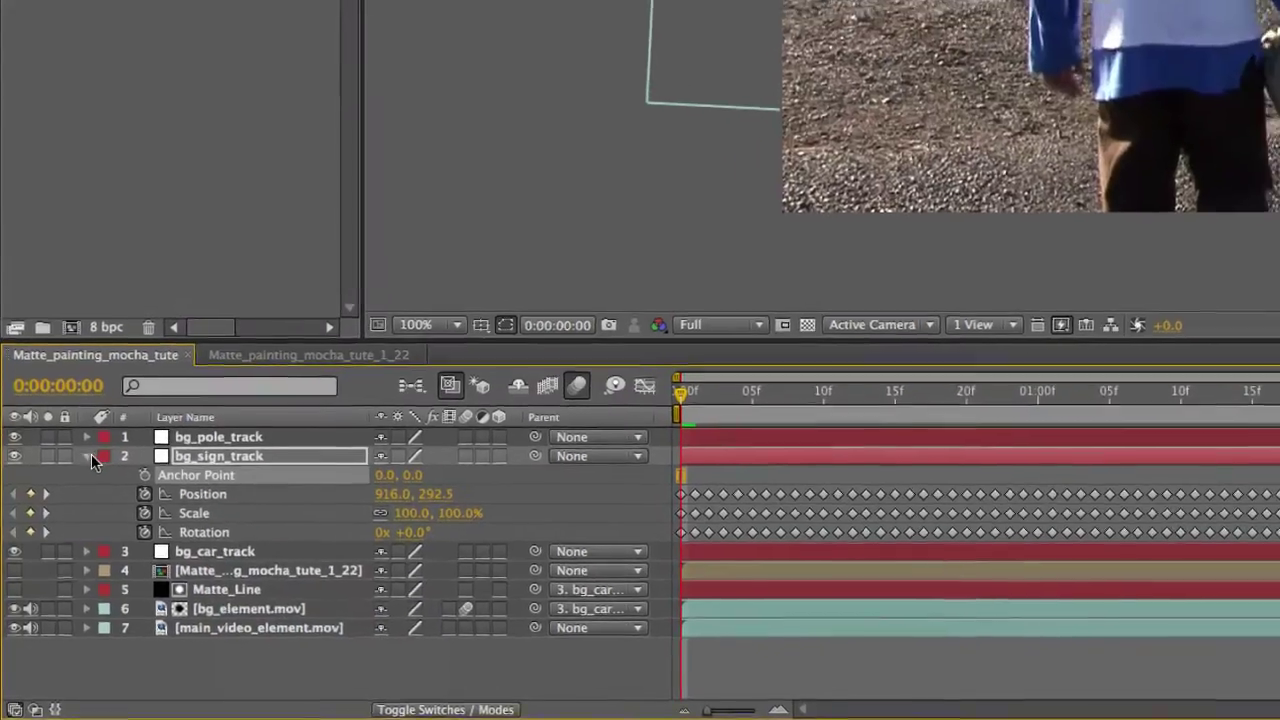
{"action": "left_click", "coordinate": [93, 435]}
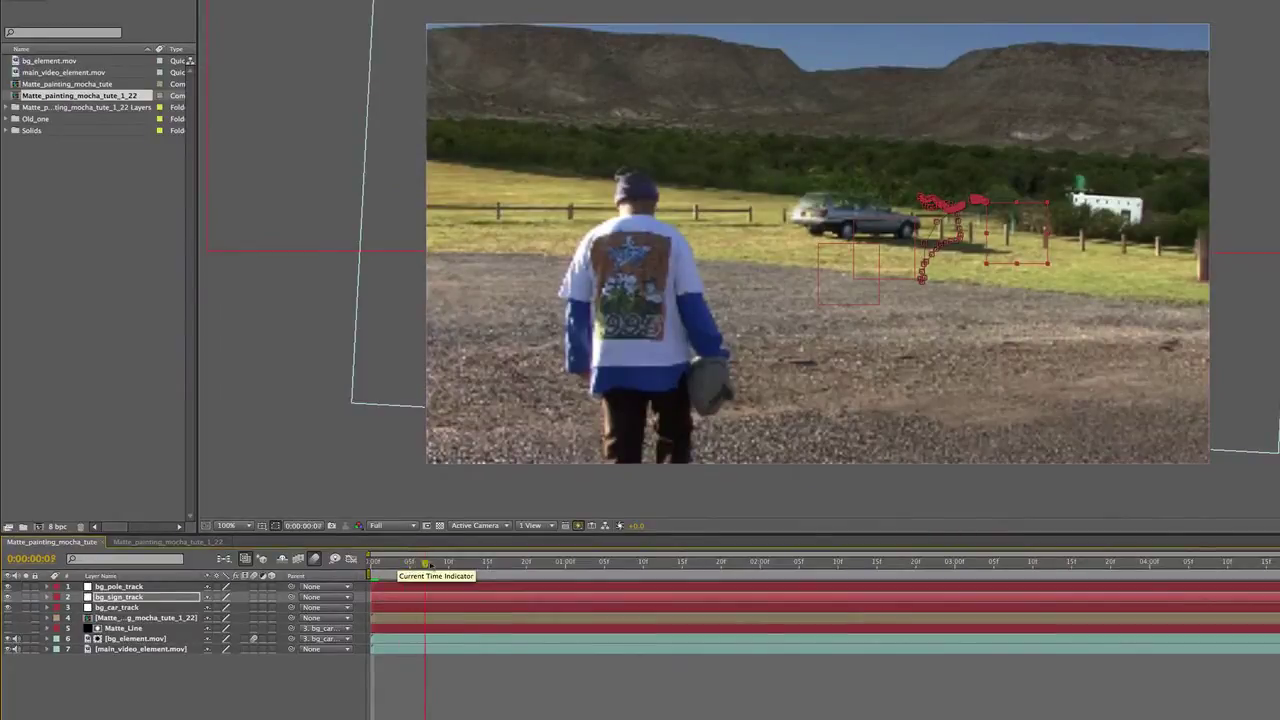
{"action": "left_click_drag", "start_coordinate": [447, 523], "coordinate": [763, 532]}
{"action": "left_click_drag", "start_coordinate": [637, 570], "coordinate": [719, 571]}
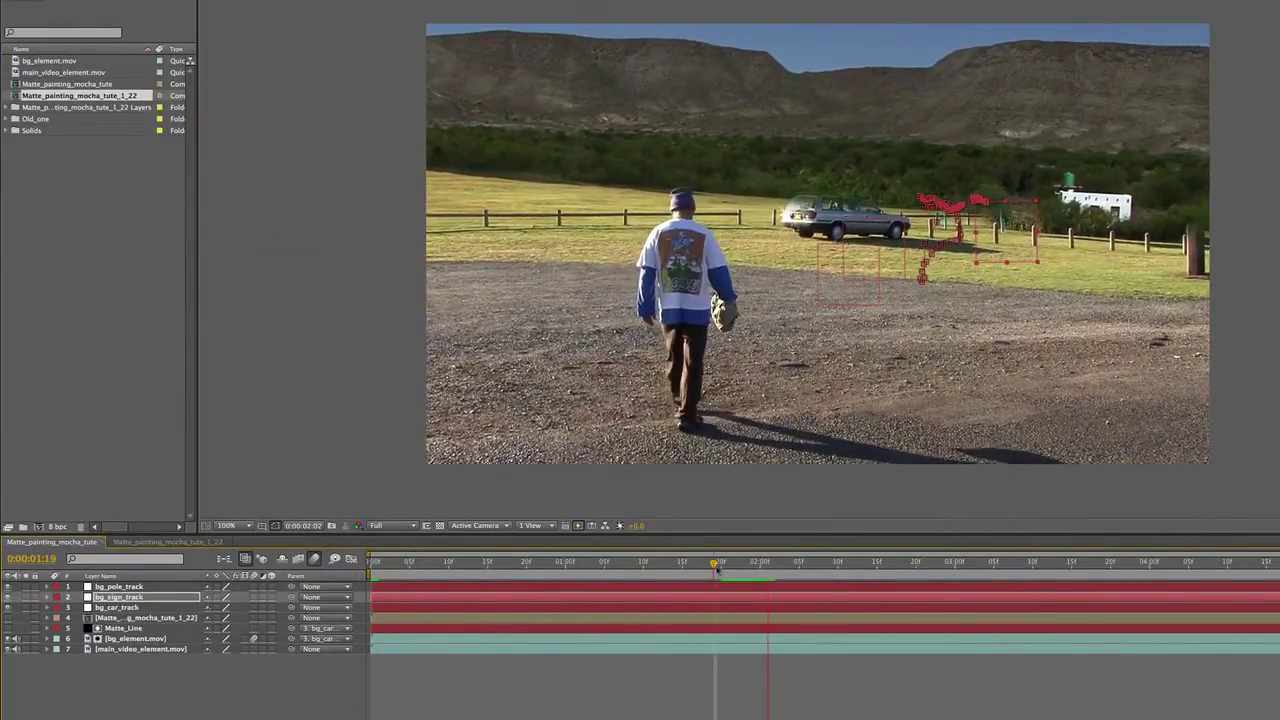
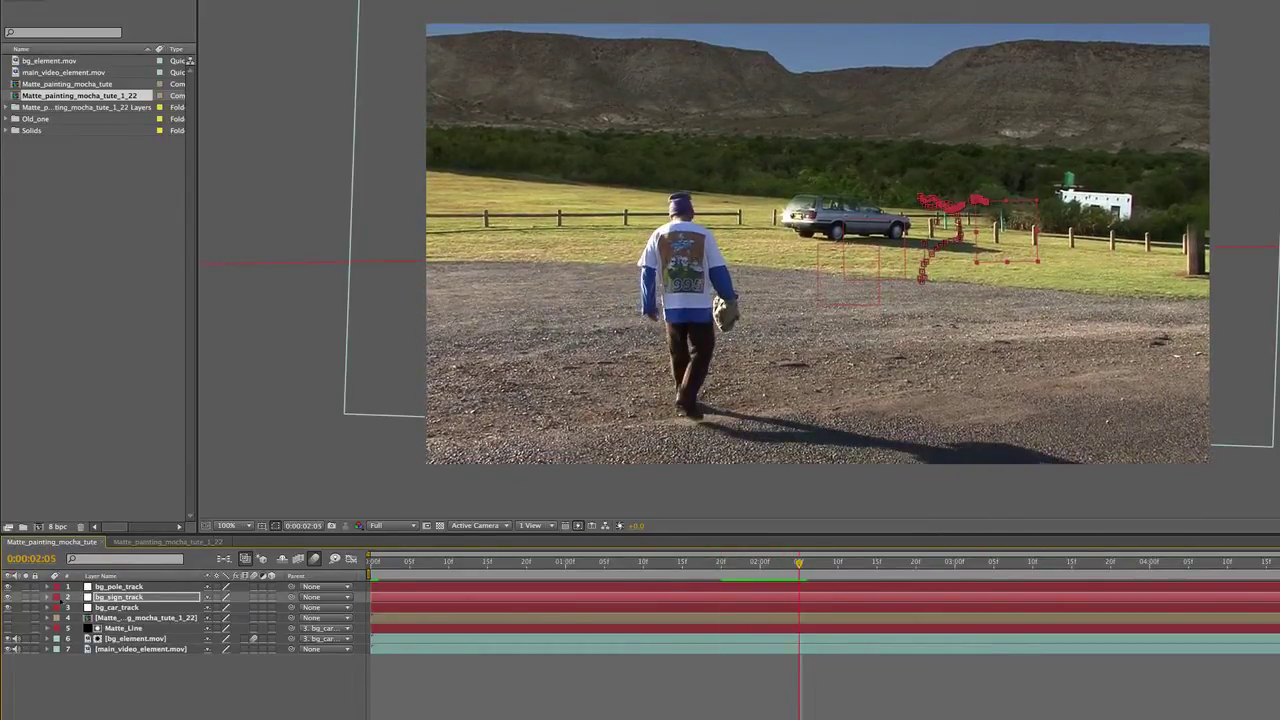
- Select the bg_pole_track null, switch to mocha and copy the pole's tracking data to the clipboard as After Effects Transform Data
{"action": "left_click", "coordinate": [126, 587]}
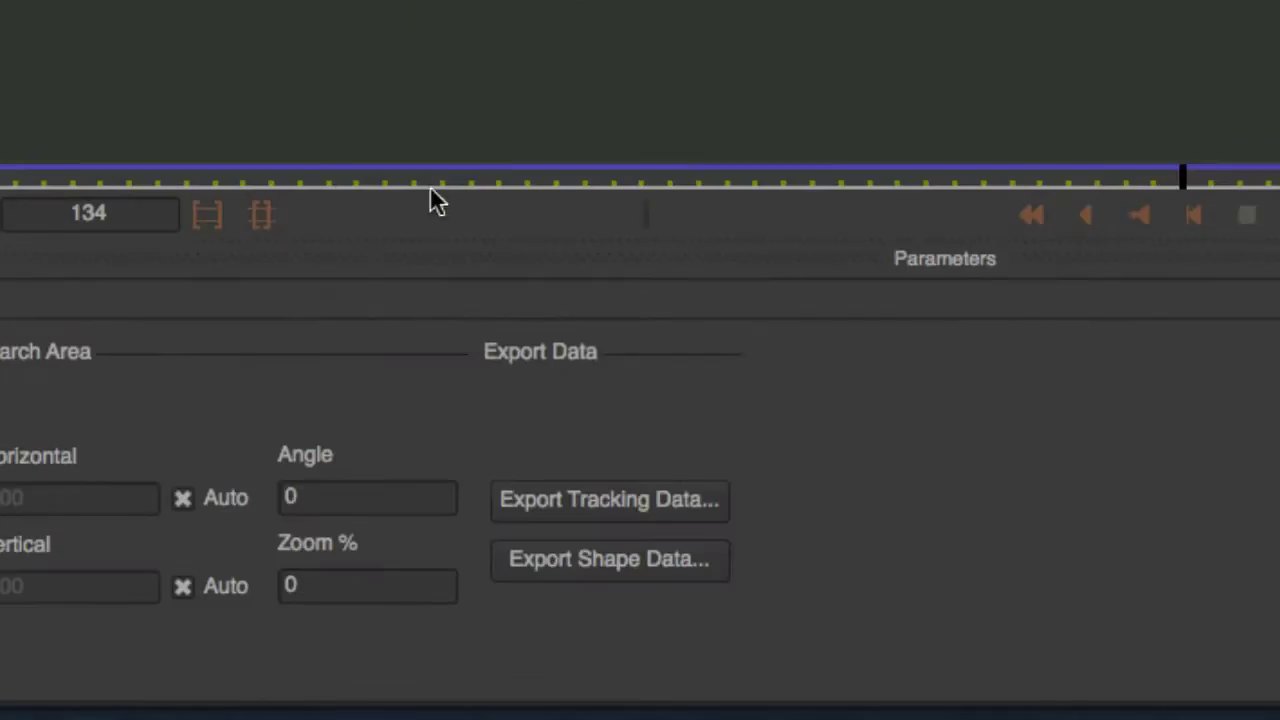
{"action": "left_click", "coordinate": [635, 503]}
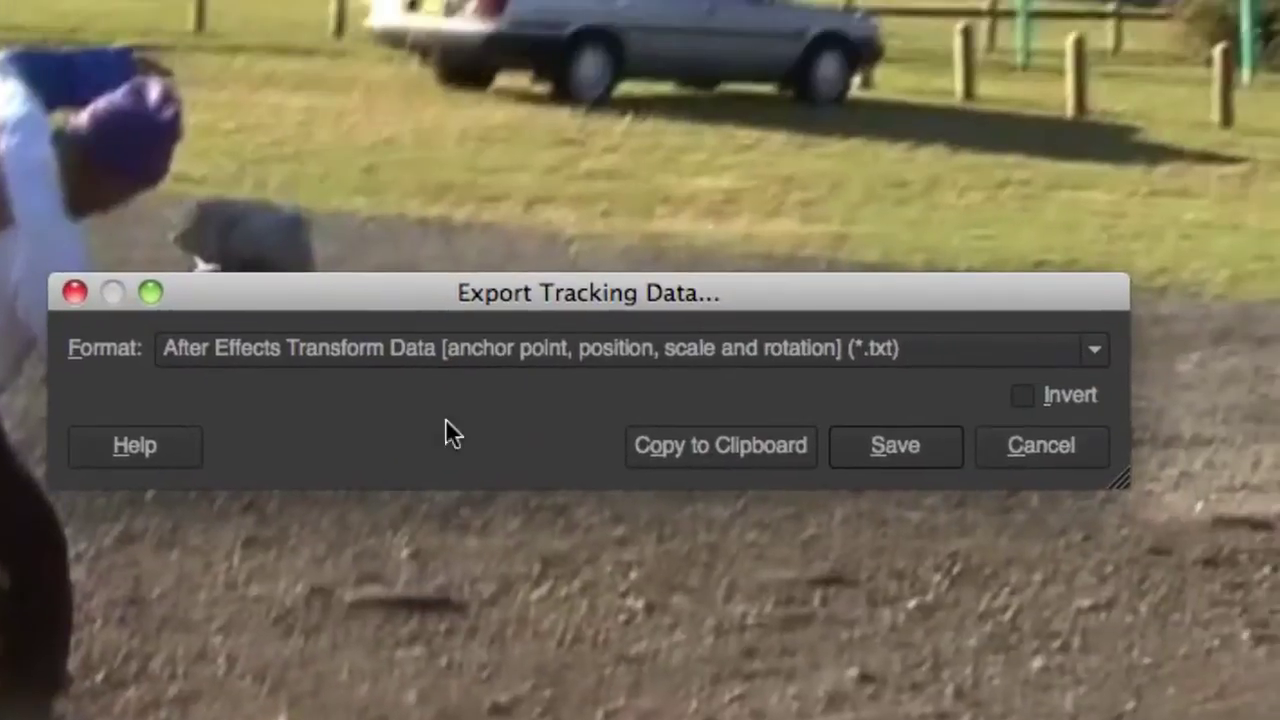
{"action": "left_click", "coordinate": [522, 365]}
{"action": "left_click", "coordinate": [414, 452]}
{"action": "left_click", "coordinate": [713, 442]}
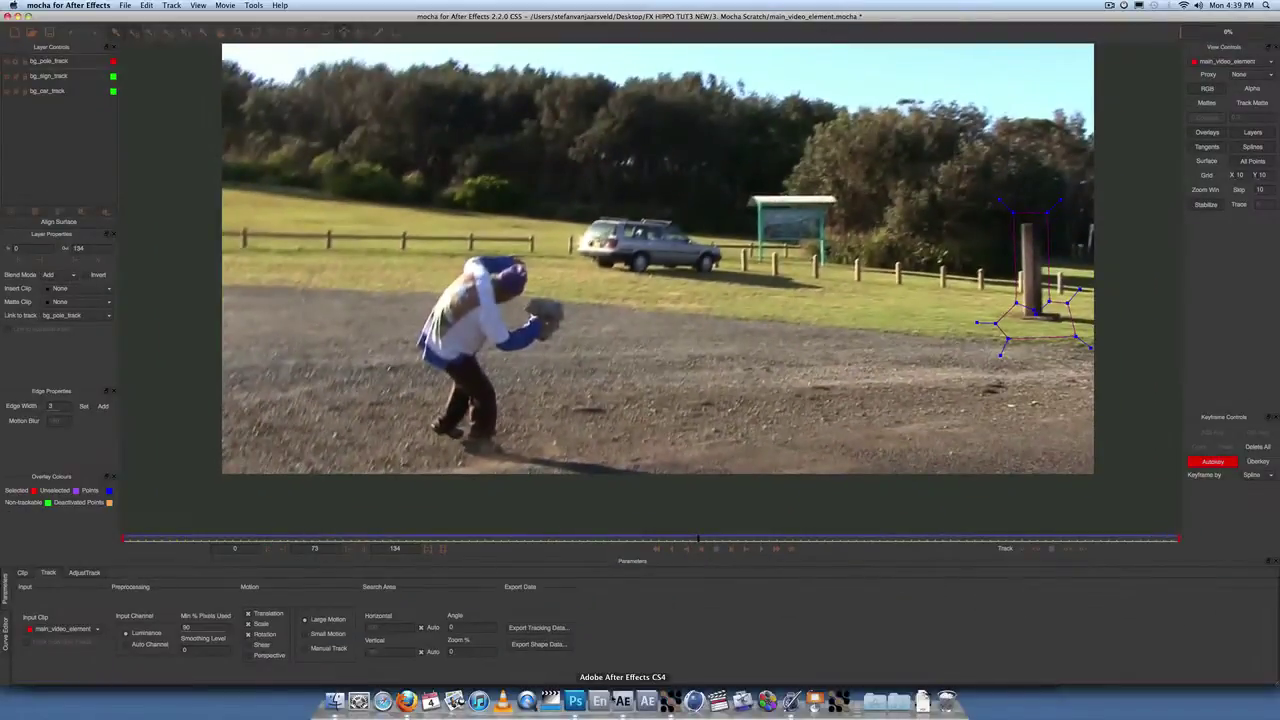
- Switch to After Effects, set the current time to 0:00:00:00 and paste the tracking data onto the bg_pole_track null
{"action": "left_click", "coordinate": [623, 700]}
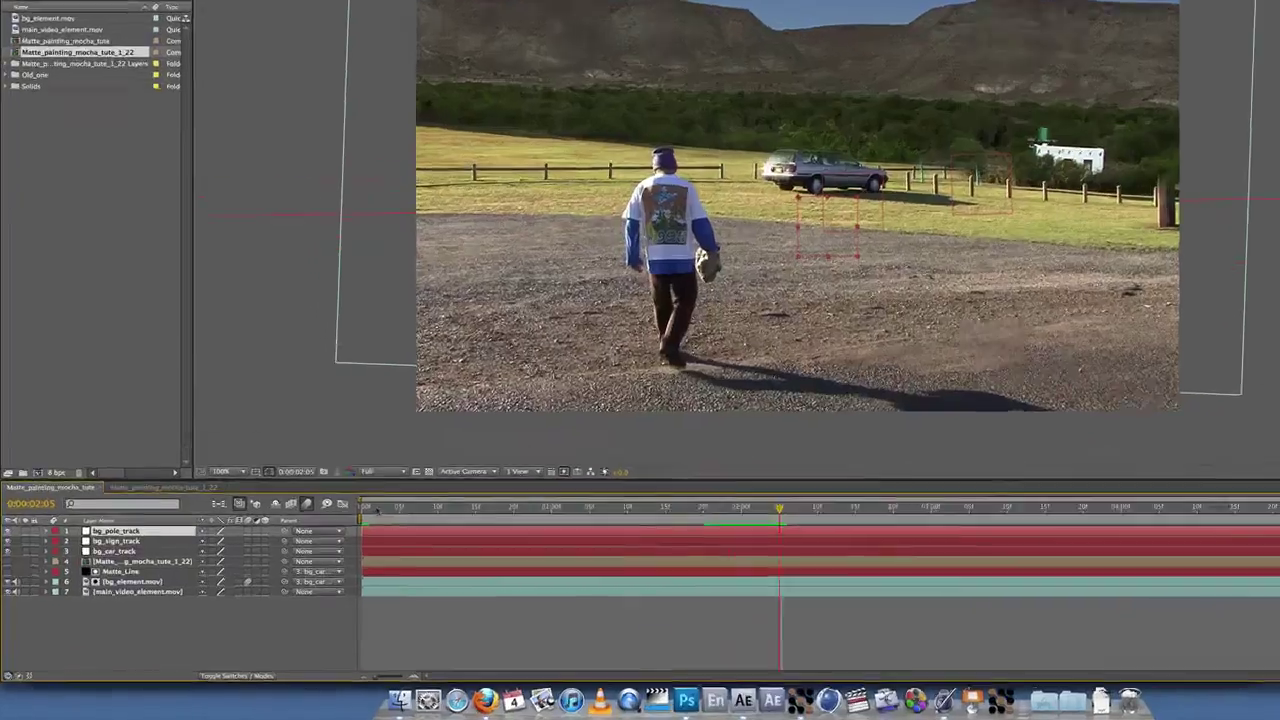
{"action": "key", "text": "Home"}
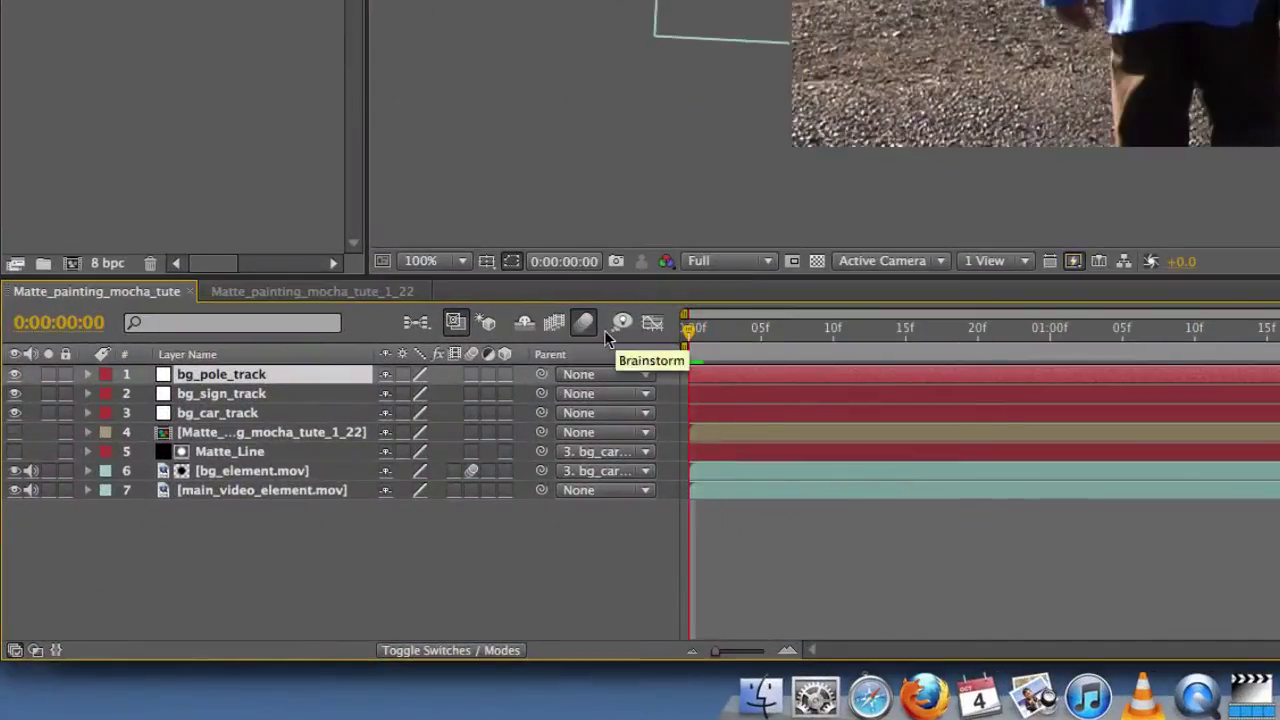
{"action": "left_click", "coordinate": [234, 374]}
{"action": "key", "text": "super+v"}
- Remove bg_pole_track's Anchor Point keyframes, reset its anchor point and collapse the layer's properties
{"action": "left_click", "coordinate": [224, 394]}
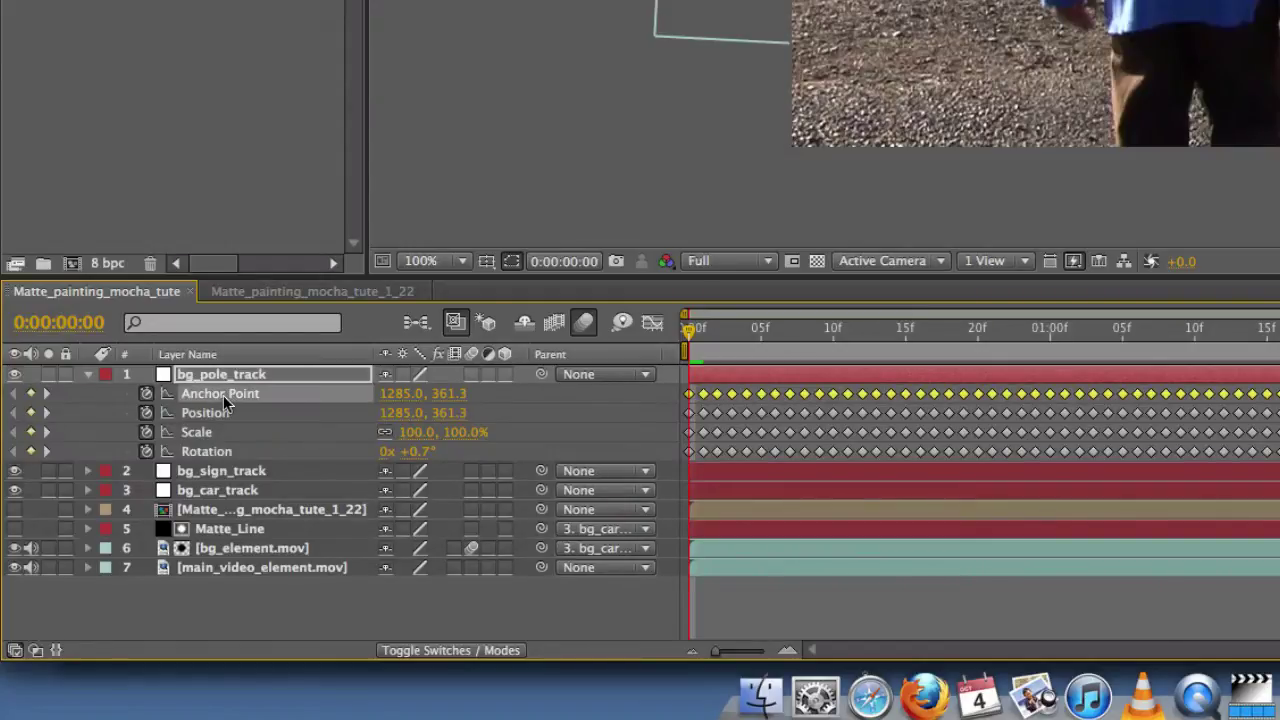
{"action": "right_click", "coordinate": [220, 396]}
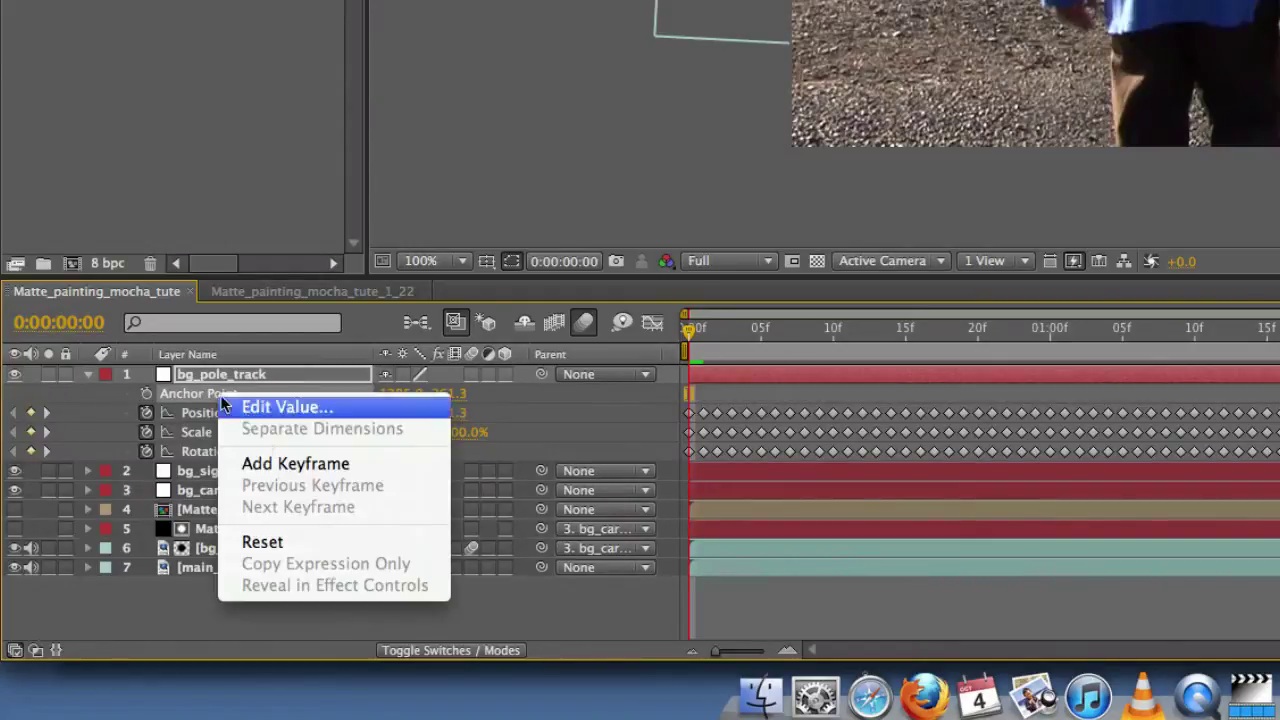
{"action": "left_click", "coordinate": [262, 542]}
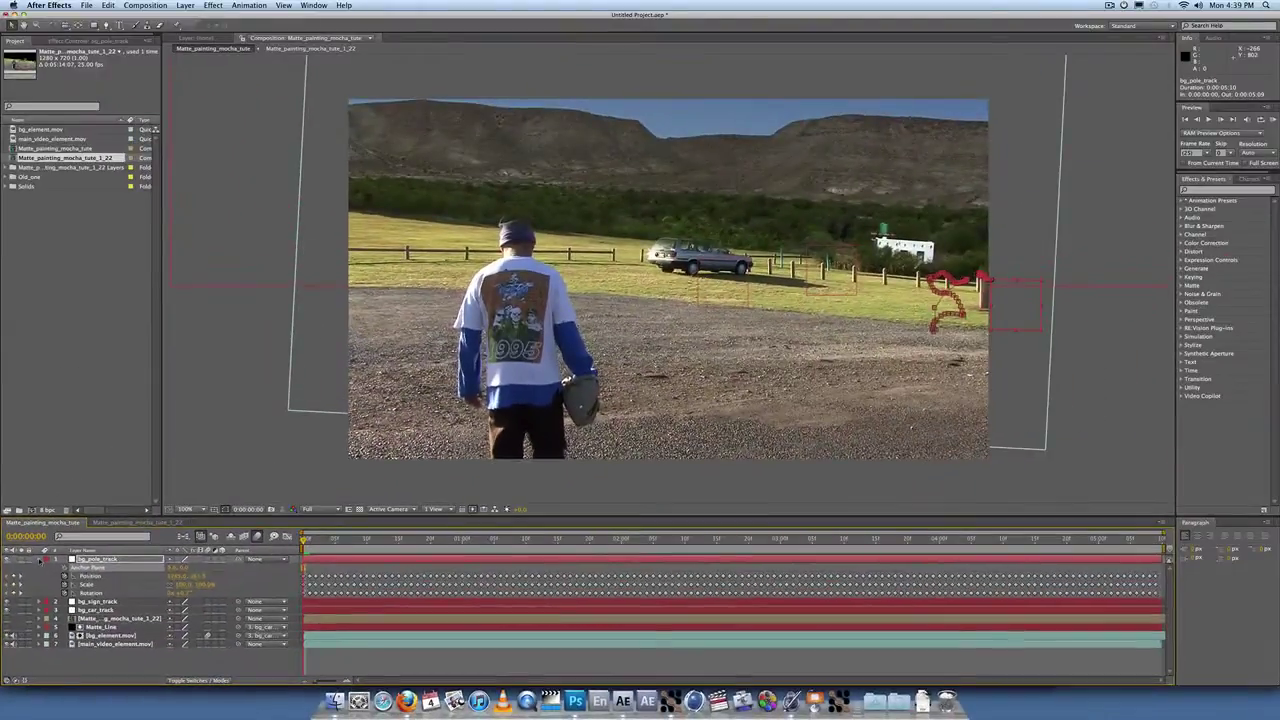
{"action": "key", "text": "u"}
{"action": "left_click", "coordinate": [287, 617]}
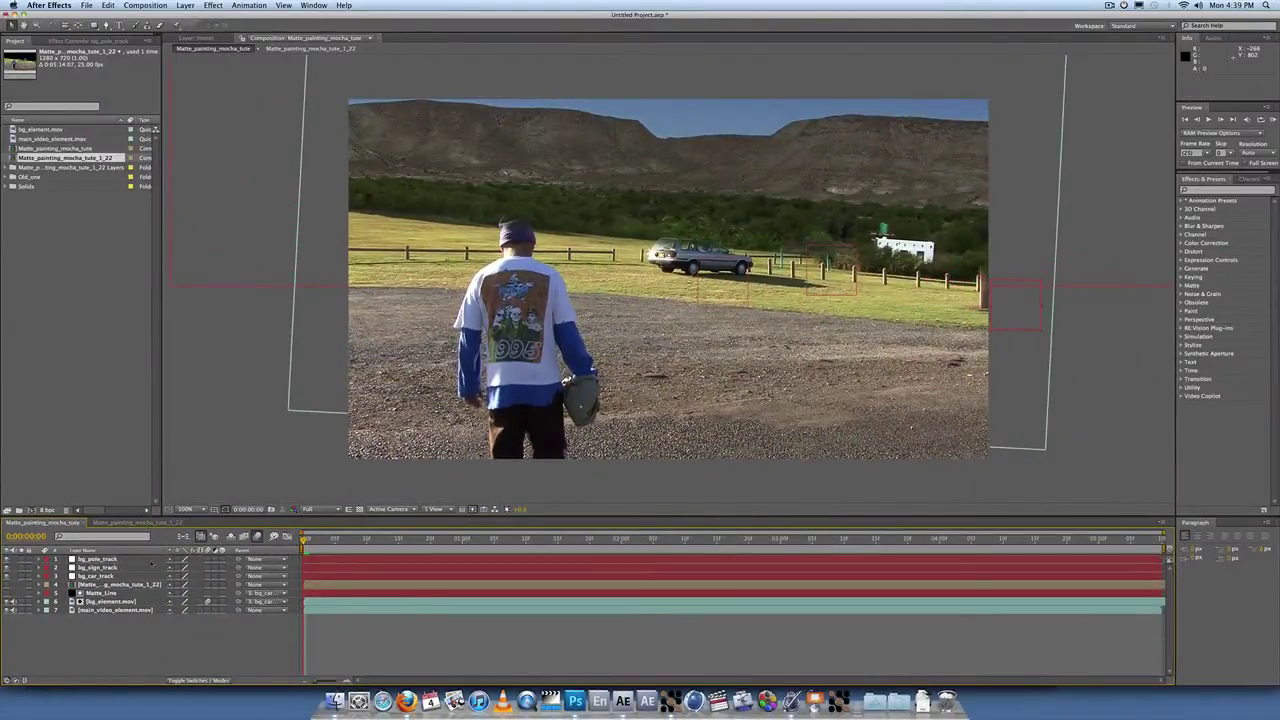
- Copy the bg_pole_track, bg_sign_track and bg_car_track nulls into the Matte_painting_mocha_tute_1_22 composition at 0:00:00:00
{"action": "left_click", "coordinate": [100, 576]}
{"action": "left_click", "coordinate": [100, 559], "text": "shift"}
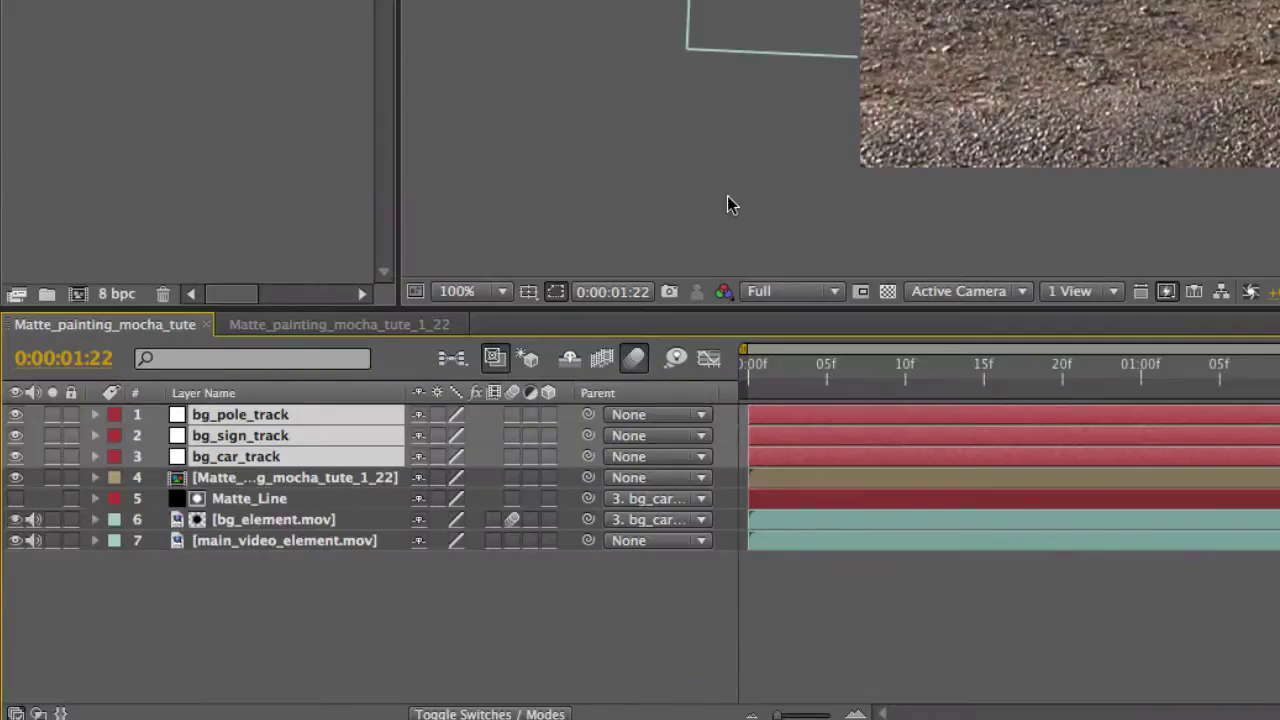
{"action": "left_click", "coordinate": [362, 577]}
{"action": "left_click", "coordinate": [289, 456]}
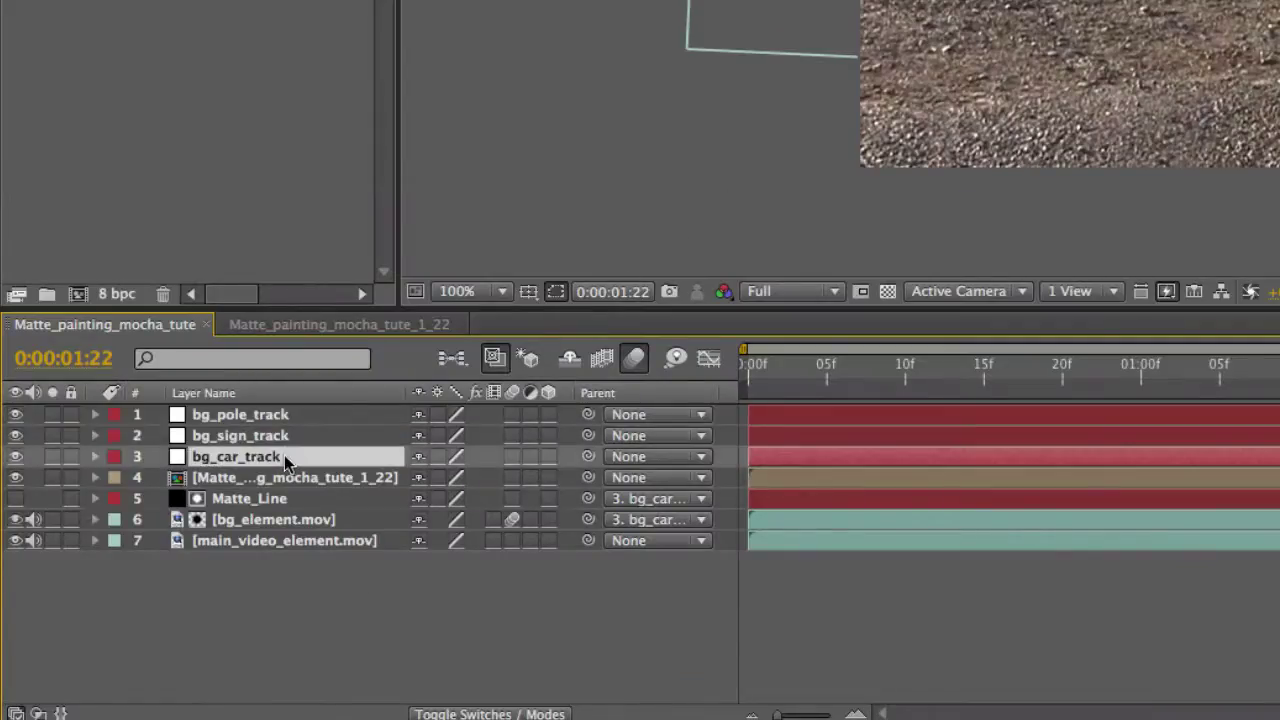
{"action": "left_click", "coordinate": [284, 414], "text": "shift"}
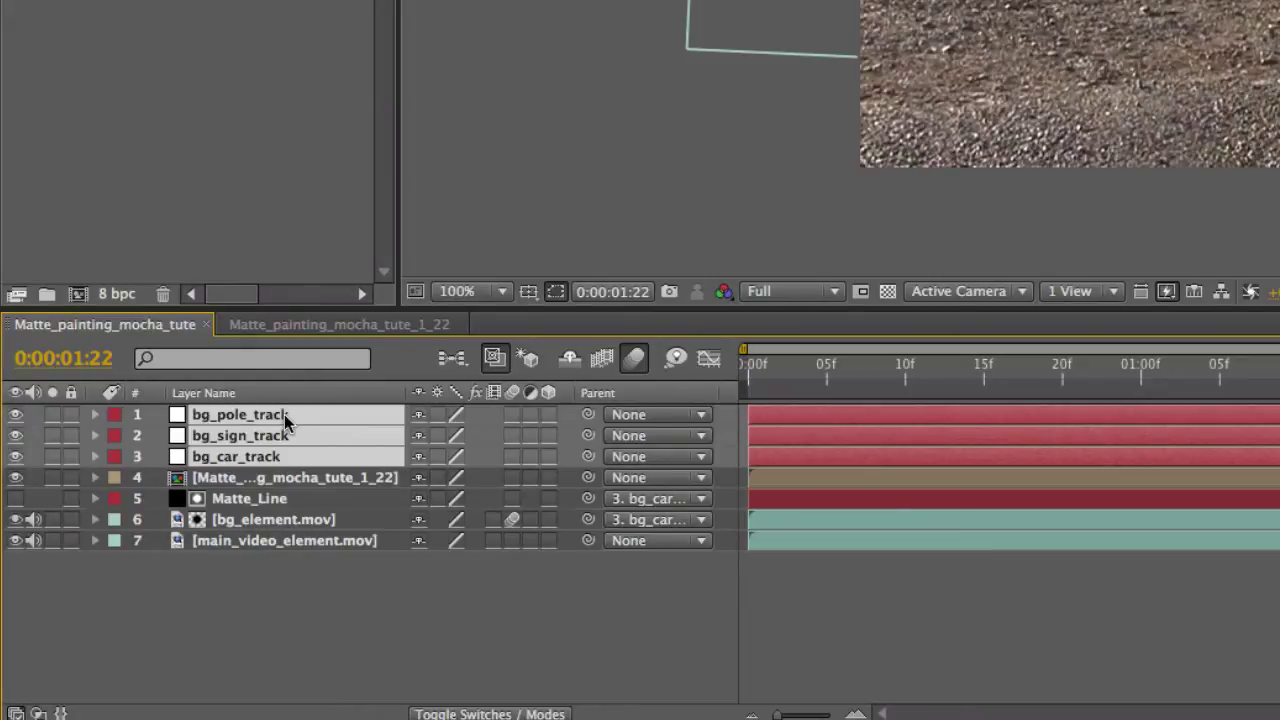
{"action": "double_click", "coordinate": [284, 482]}
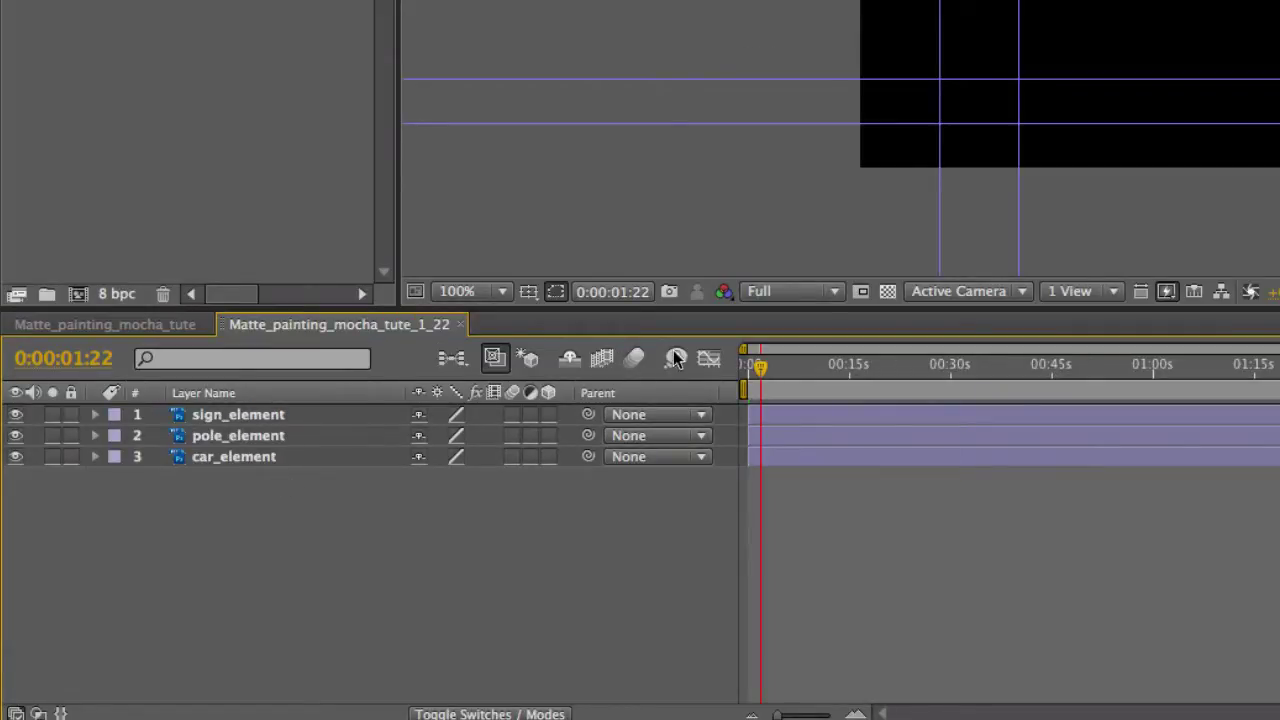
{"action": "left_click", "coordinate": [749, 366]}
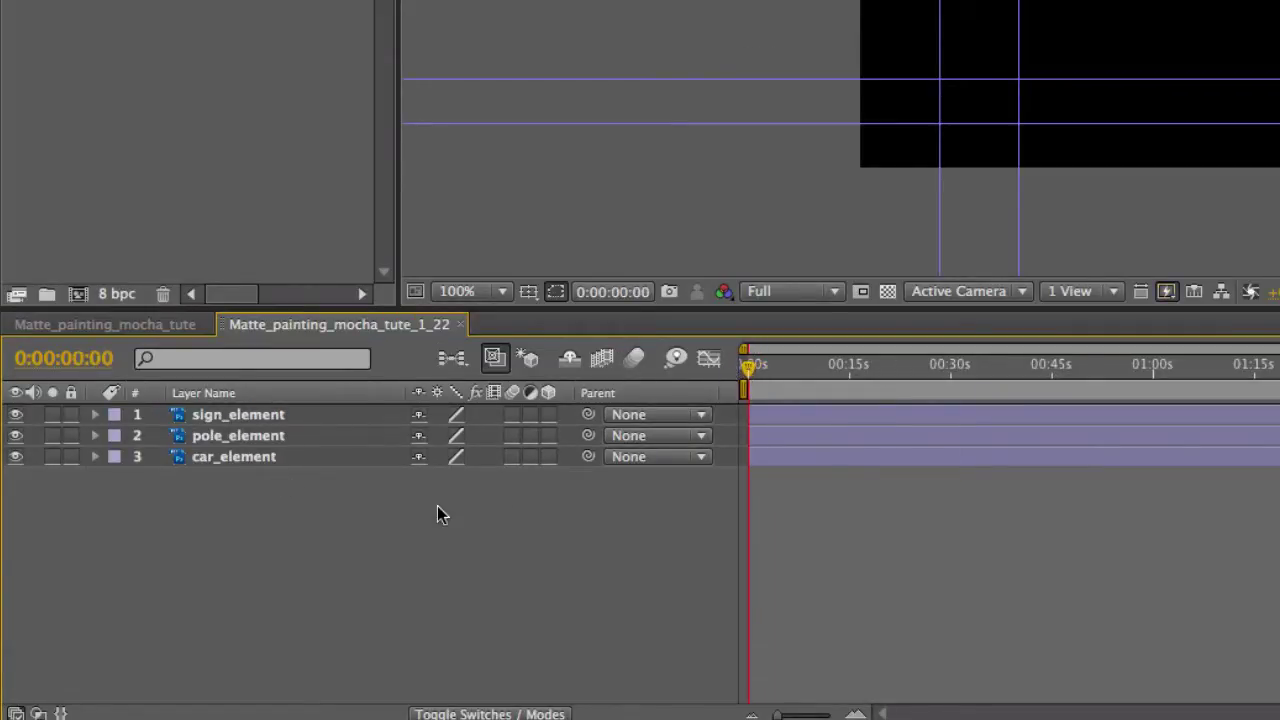
{"action": "key", "text": "ctrl+v"}
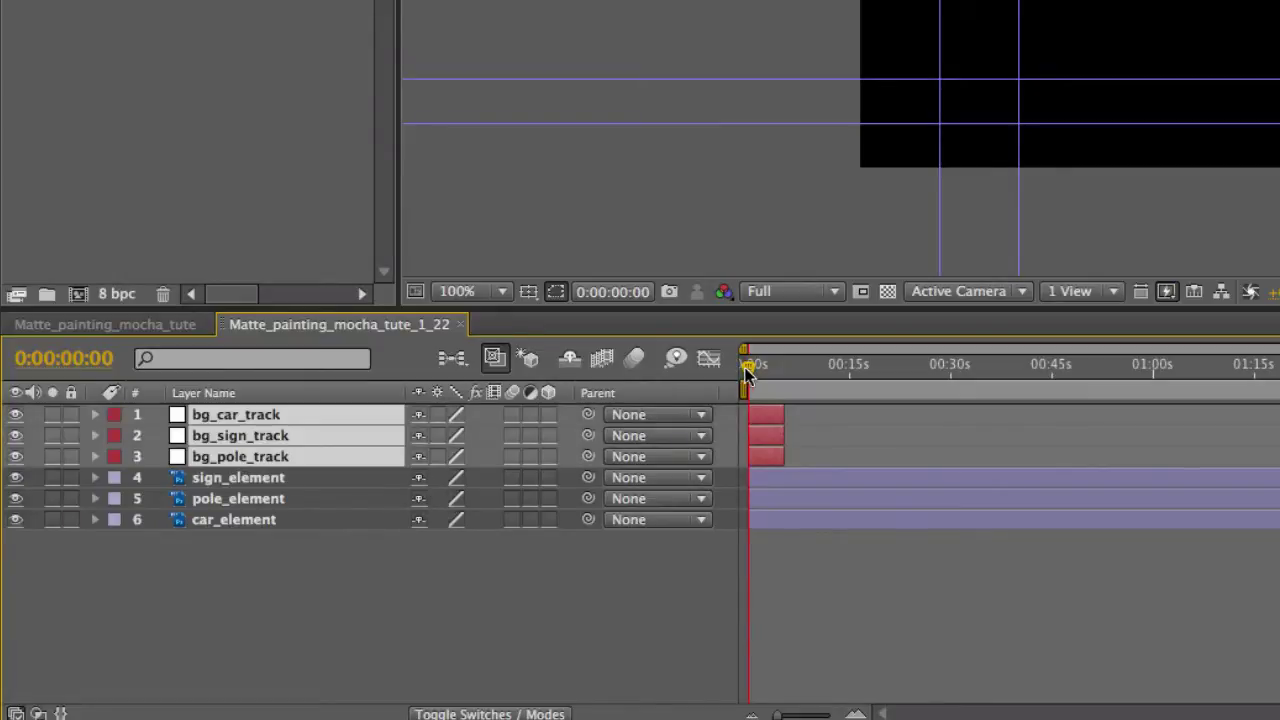
- Move the current time to 0:00:01:22 in the Matte_painting_mocha_tute_1_22 composition
{"action": "left_click_drag", "start_coordinate": [752, 370], "coordinate": [762, 368]}
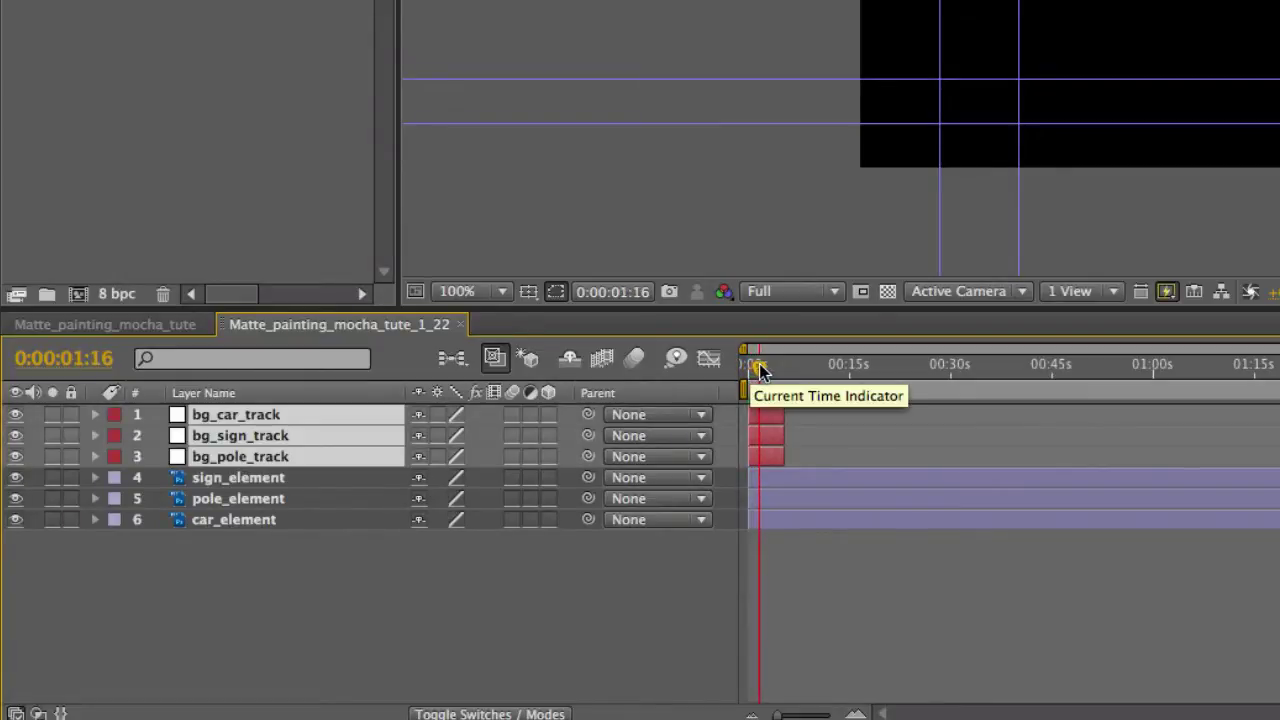
{"action": "left_click", "coordinate": [92, 358]}
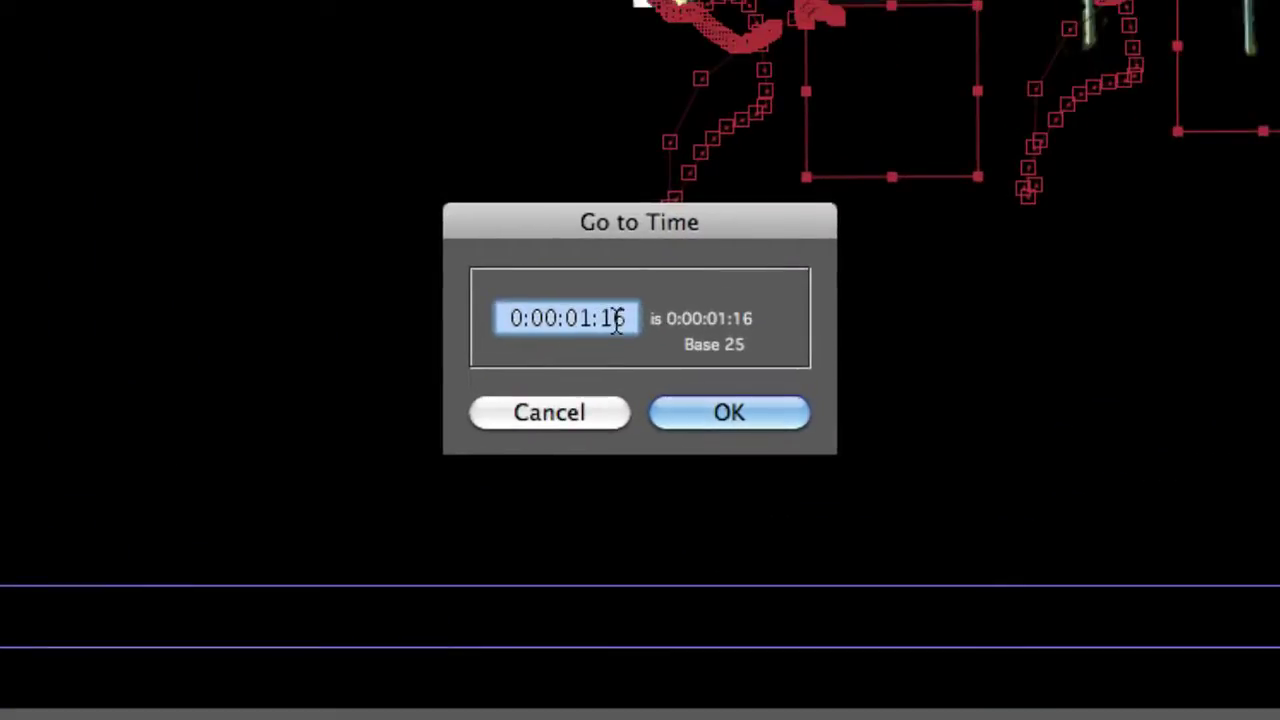
{"action": "left_click", "coordinate": [836, 222]}
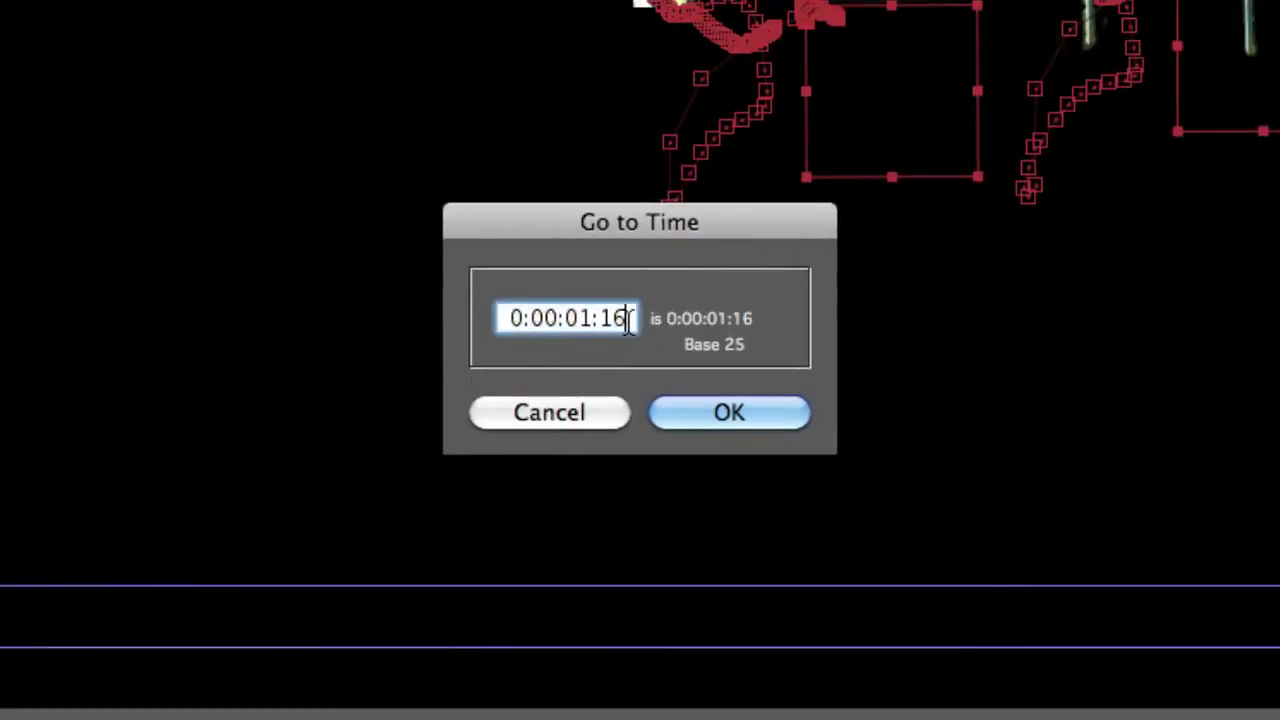
{"action": "key", "text": "BackSpace"}
{"action": "key", "text": "BackSpace"}
{"action": "type", "text": "22"}
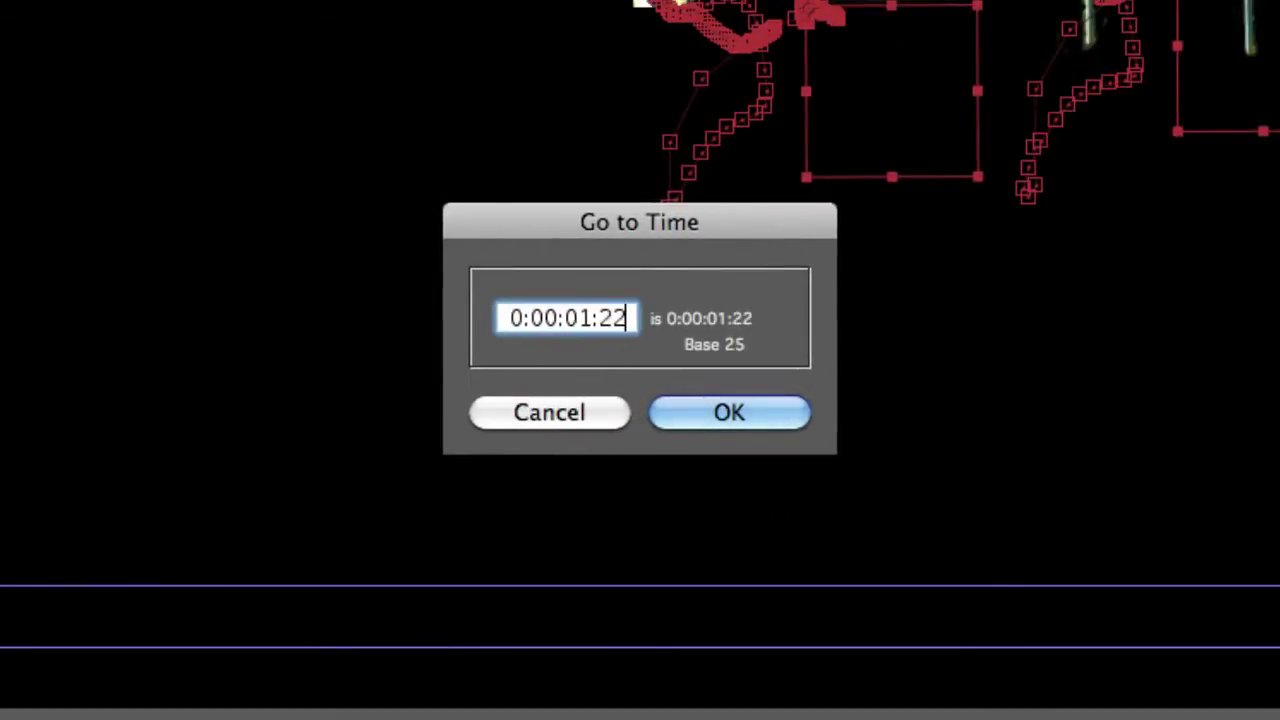
{"action": "key", "text": "Return"}
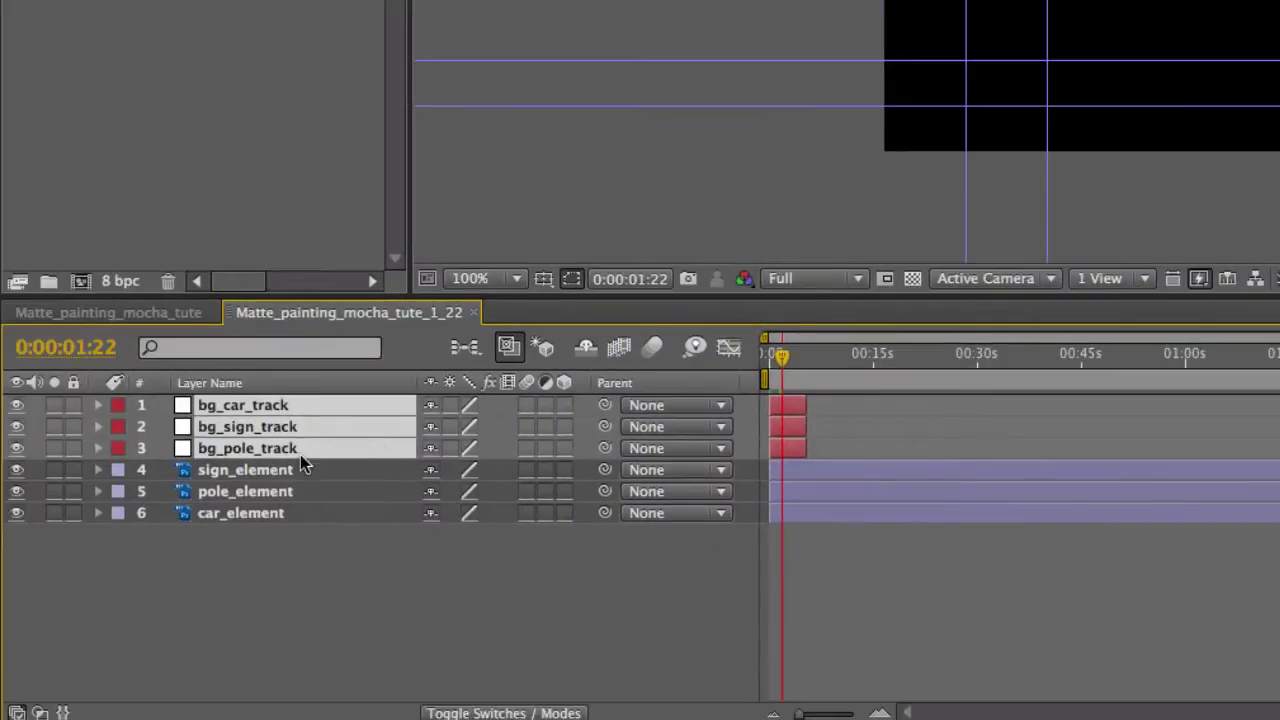
- Parent sign_element to bg_sign_track, pole_element to bg_pole_track and car_element to bg_car_track
{"action": "left_click", "coordinate": [288, 472]}
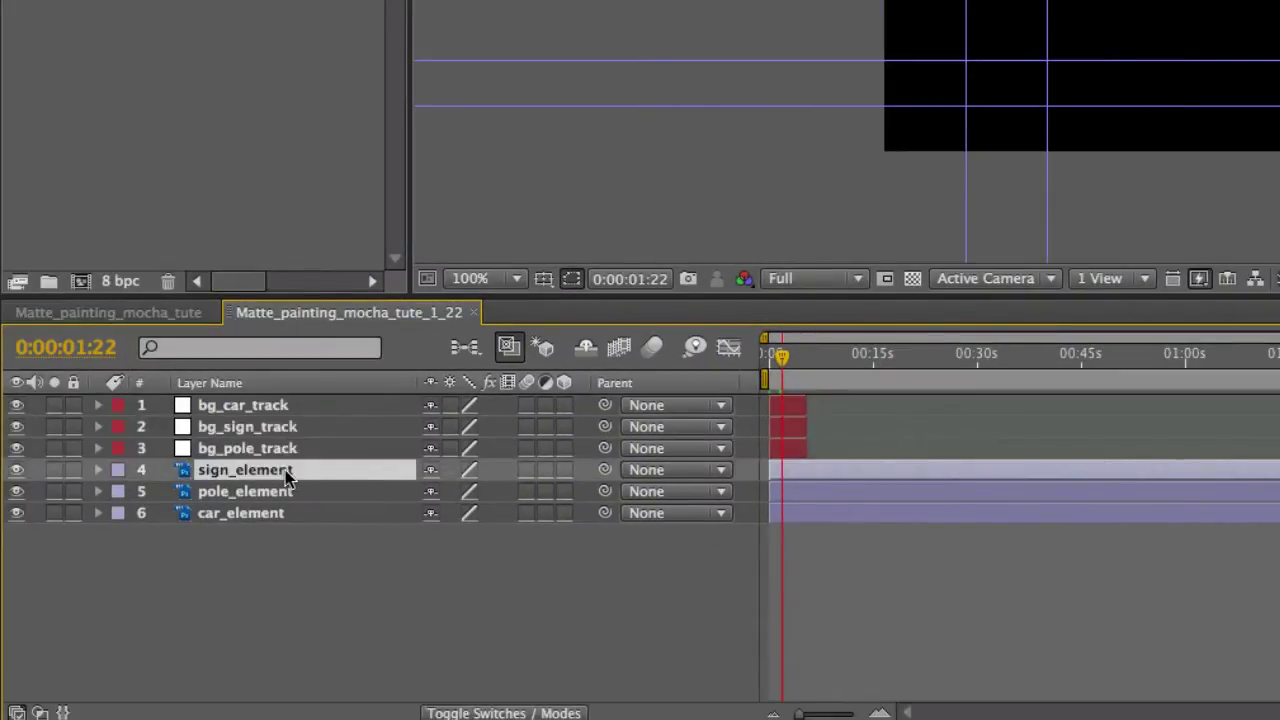
{"action": "left_click_drag", "start_coordinate": [604, 472], "coordinate": [300, 427]}
{"action": "left_click", "coordinate": [359, 494]}
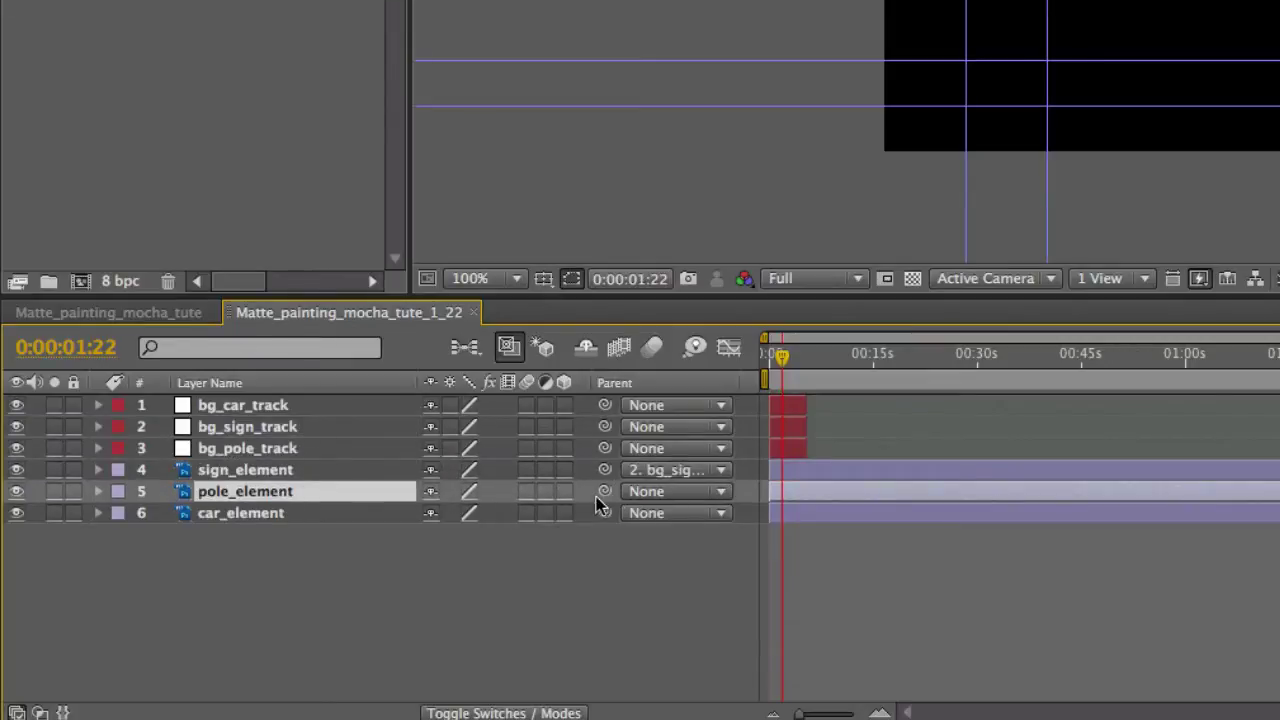
{"action": "left_click_drag", "start_coordinate": [604, 491], "coordinate": [342, 449]}
{"action": "left_click", "coordinate": [305, 513]}
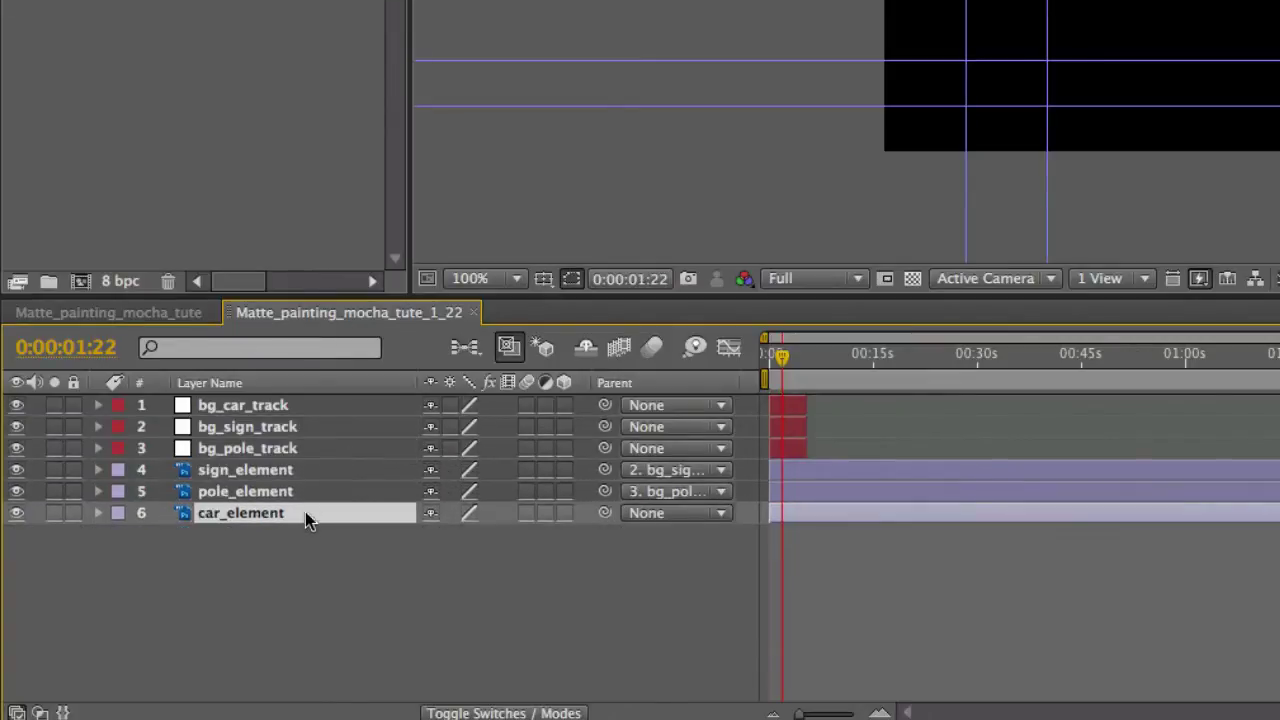
{"action": "left_click_drag", "start_coordinate": [604, 513], "coordinate": [245, 406]}
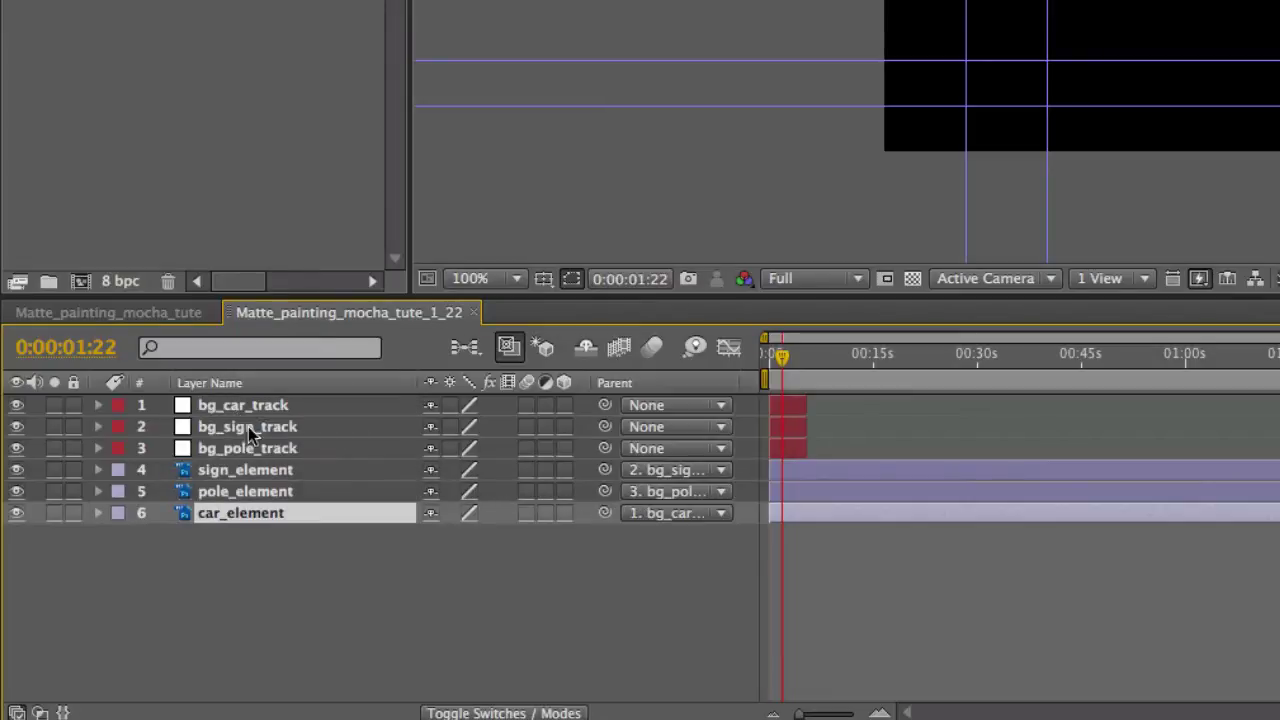
- Return to the Matte_painting_mocha_tute composition and play back the tracked matte painting elements
{"action": "left_click", "coordinate": [143, 320]}
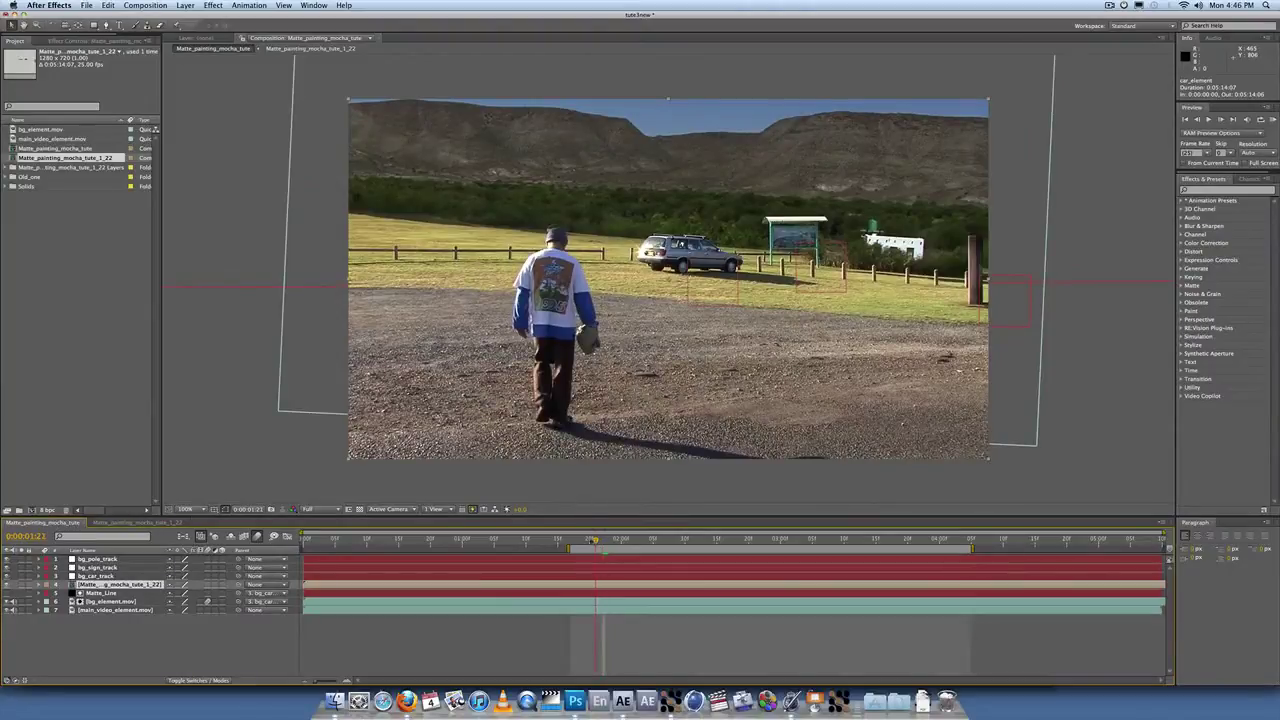
{"action": "key", "text": "space"}
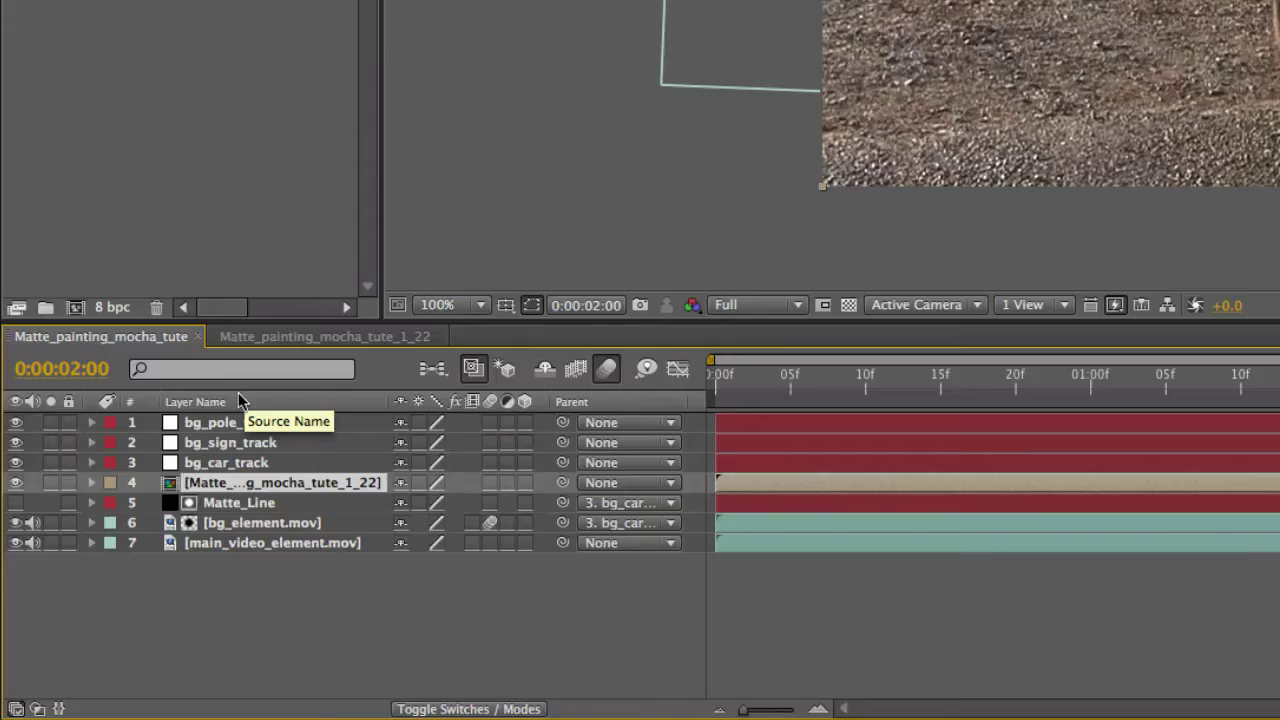
- Mark the bg_pole_track, bg_sign_track and bg_car_track nulls as shy and hide the shy layers from the timeline
{"action": "left_click", "coordinate": [401, 424]}
{"action": "left_click", "coordinate": [401, 464]}
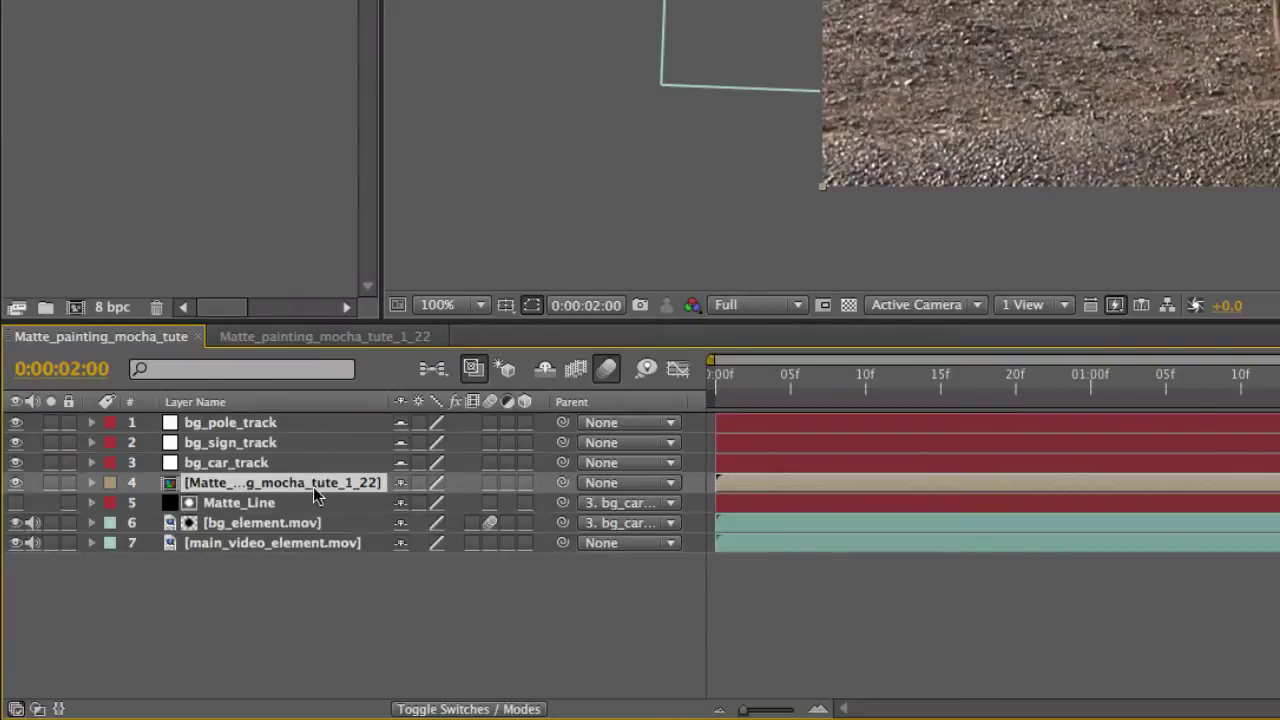
{"action": "left_click", "coordinate": [545, 368]}
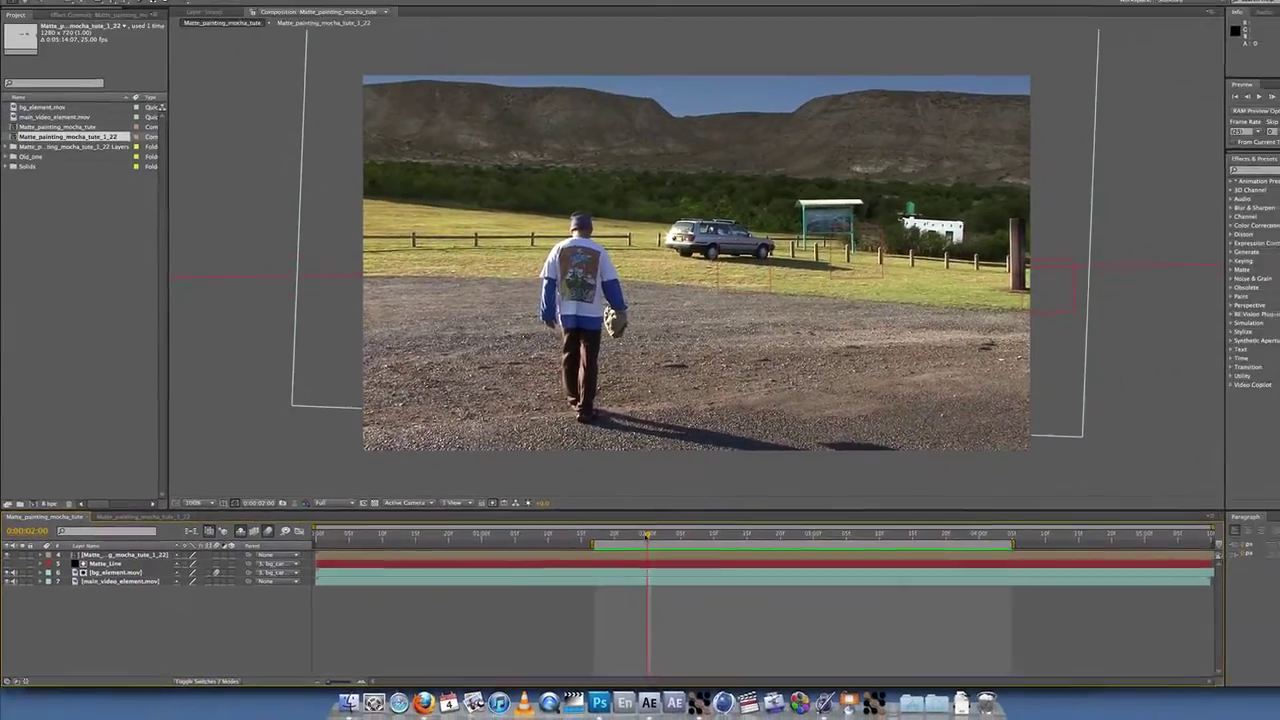
- Scrub the main composition to 0:00:02:13 to check the composite, and open the nested Matte_painting_mocha_tute_1_22 composition
{"action": "left_click_drag", "start_coordinate": [645, 535], "coordinate": [705, 540]}
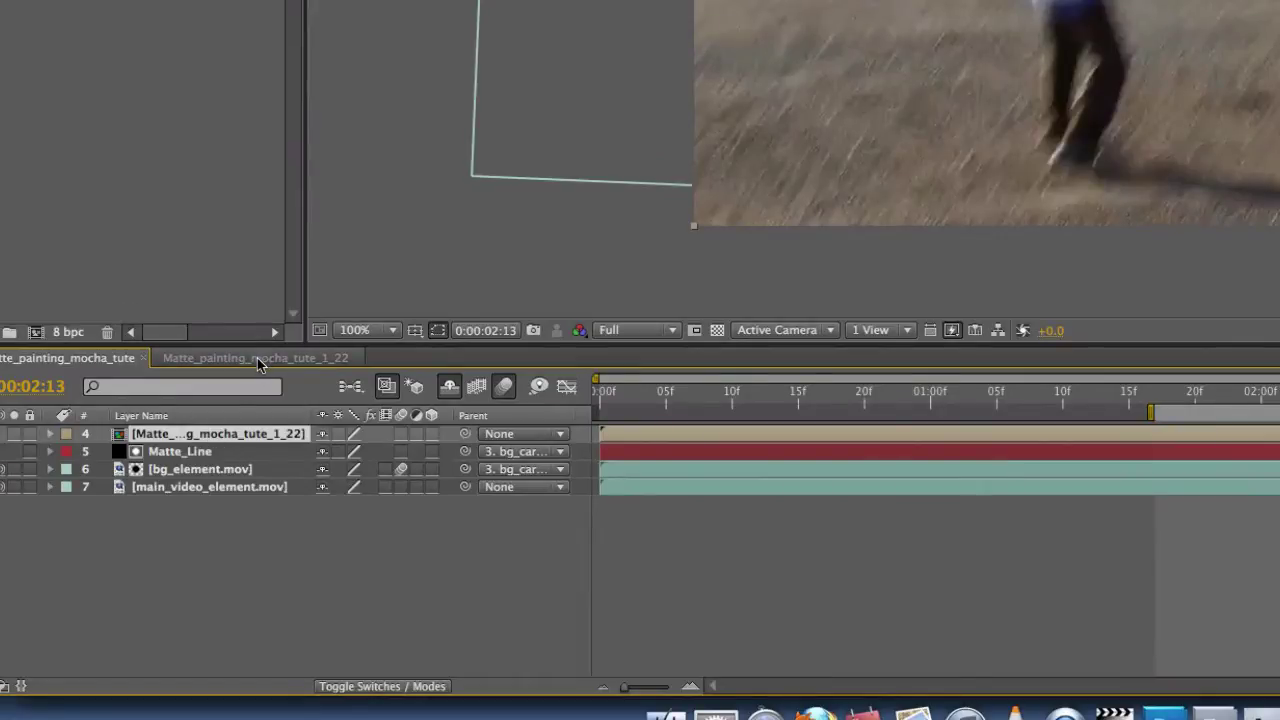
{"action": "double_click", "coordinate": [237, 437]}
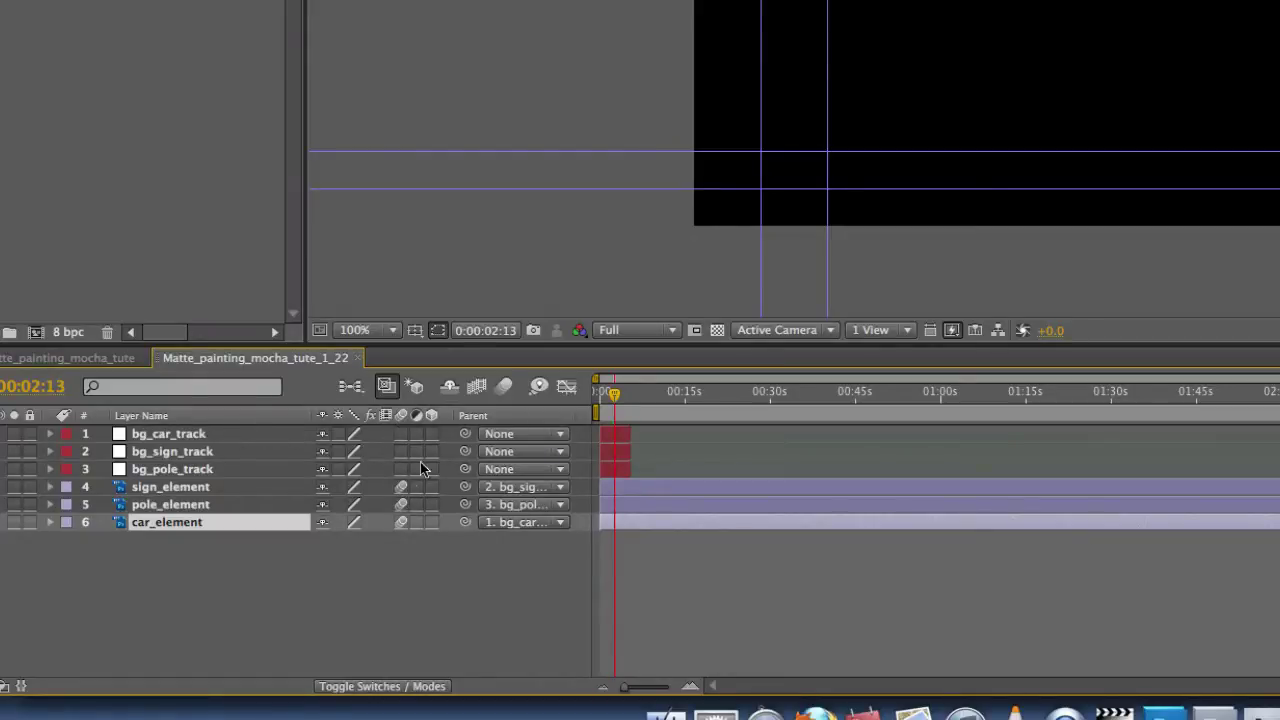
- Enable motion blur for the Matte_painting_mocha_tute_1_22 composition and return to Matte_painting_mocha_tute
{"action": "left_click", "coordinate": [503, 391]}
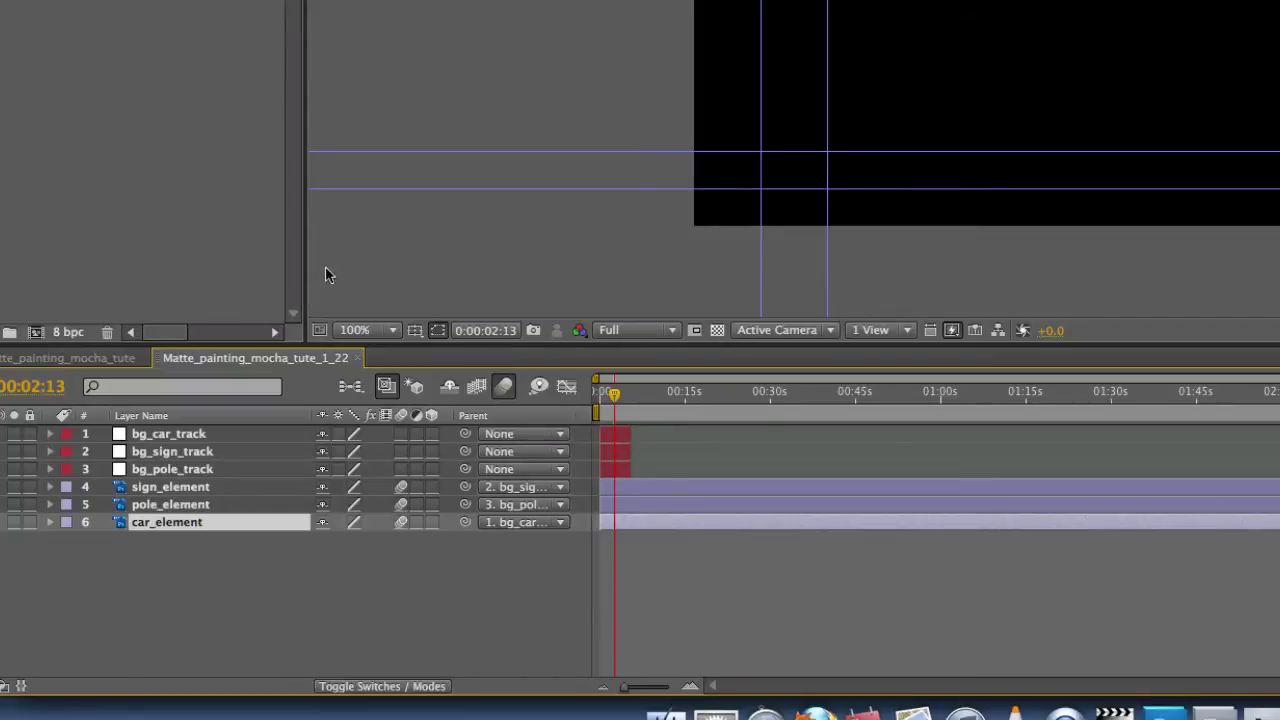
{"action": "left_click", "coordinate": [78, 358]}
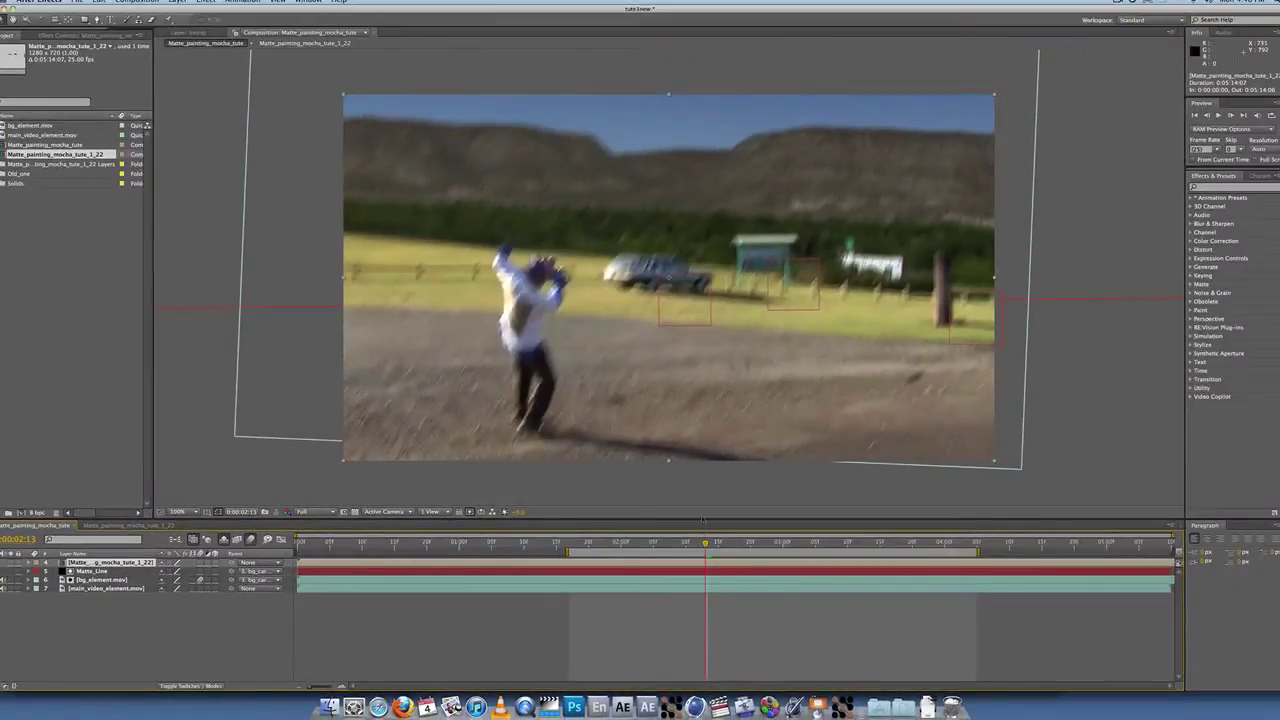
- Preview the composite around 0:00:03:00 and play the opening frames to examine the man's head against the background
{"action": "left_click_drag", "start_coordinate": [706, 542], "coordinate": [775, 547]}
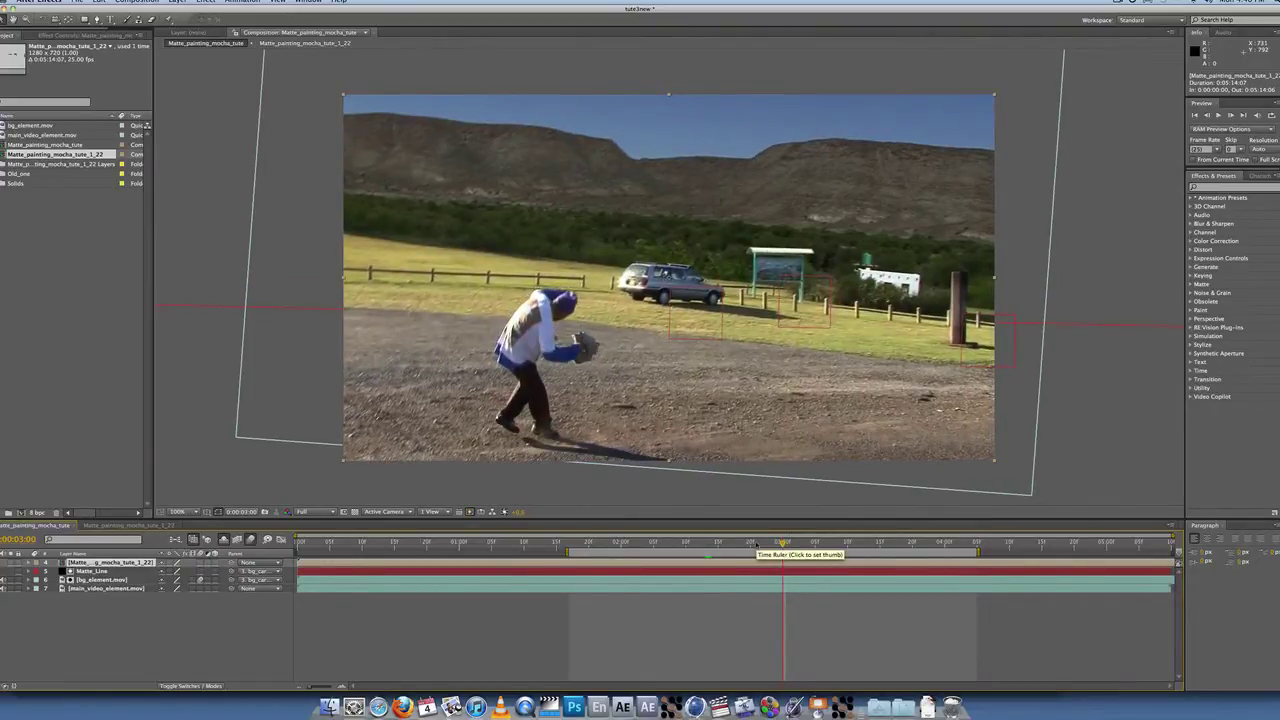
{"action": "key", "text": "KP_0"}
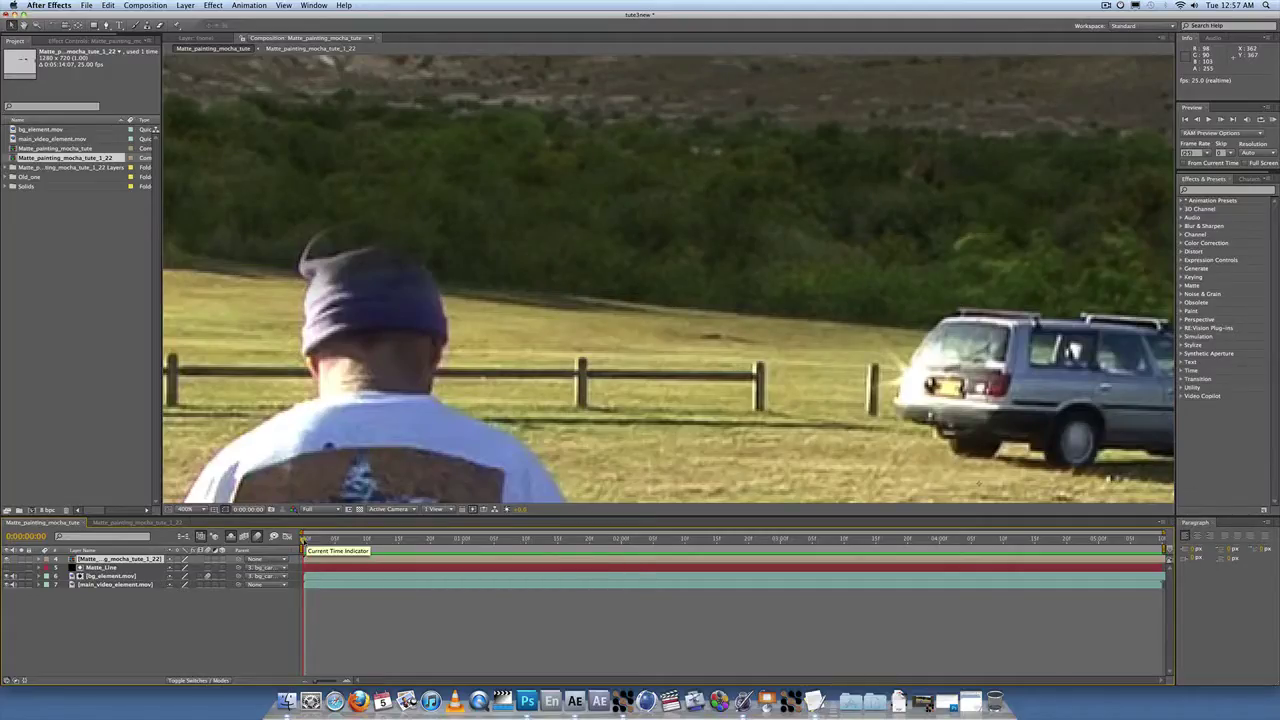
{"action": "mouse_move", "coordinate": [304, 540]}
{"action": "left_mouse_down"}
{"action": "mouse_move", "coordinate": [418, 540]}
{"action": "mouse_move", "coordinate": [305, 540]}
{"action": "left_mouse_up"}
{"action": "key", "text": "space"}
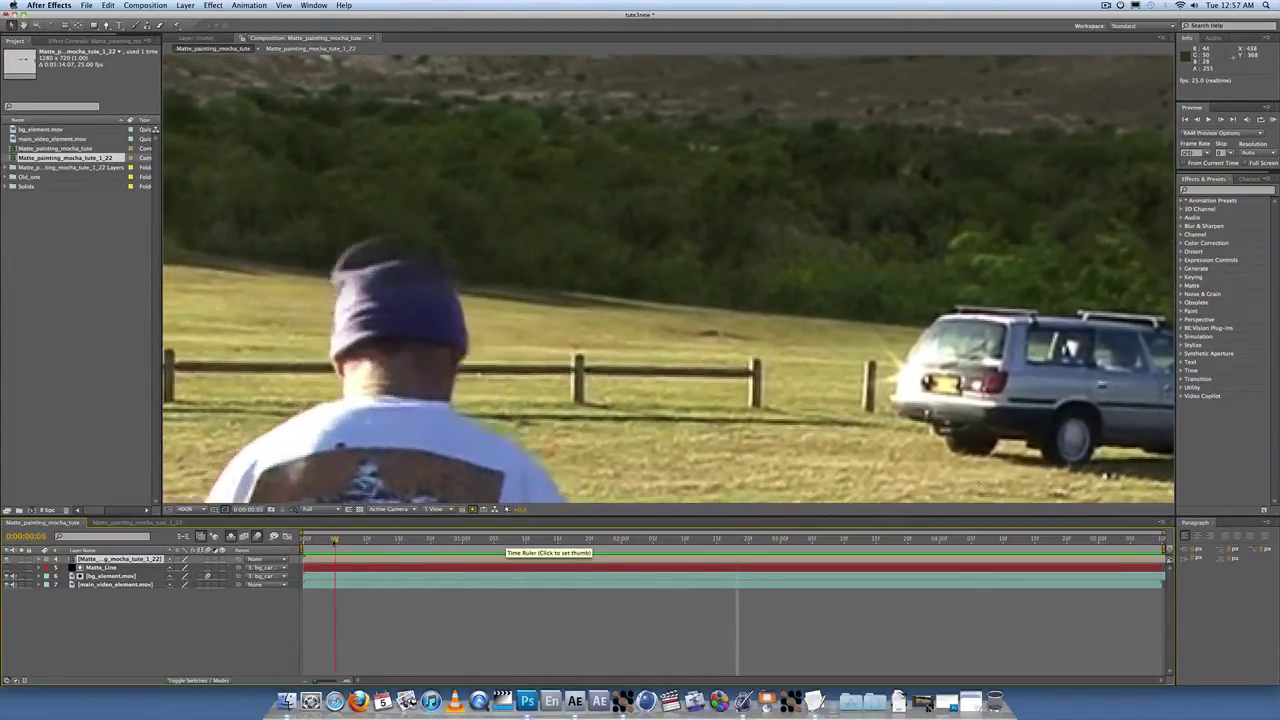
{"action": "key", "text": "space"}
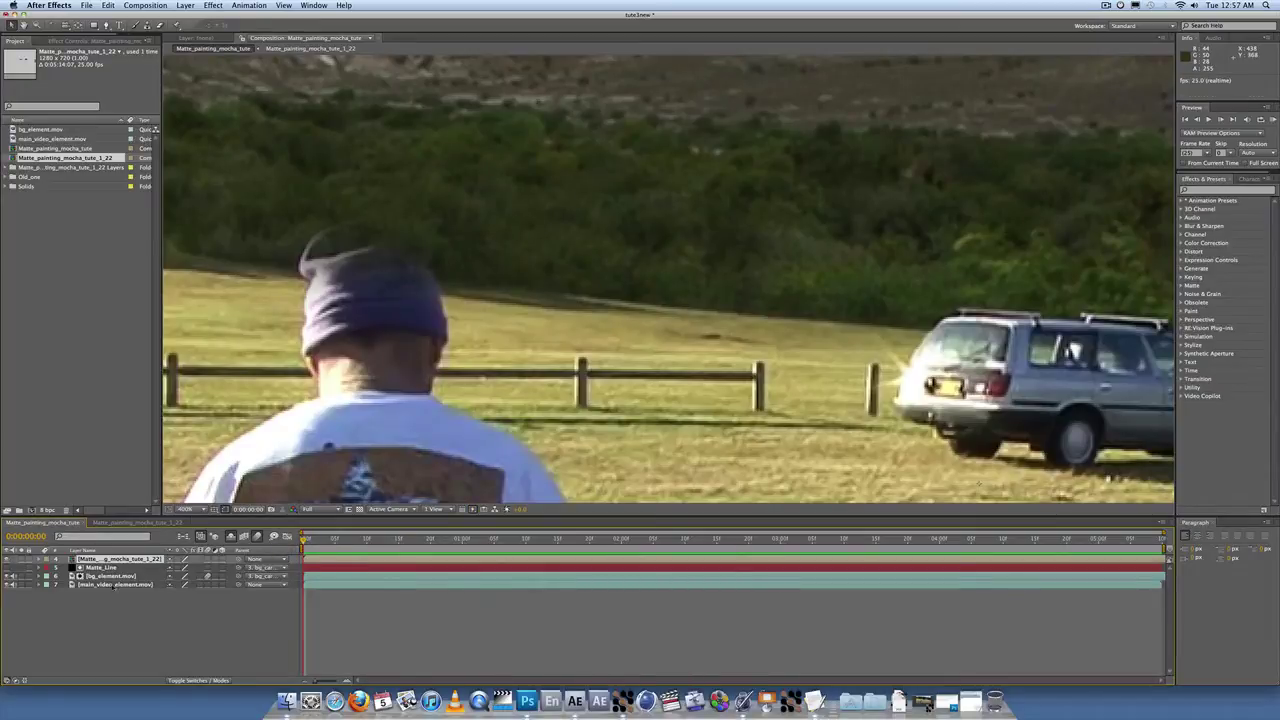
- Duplicate the main_video_element.mov layer, rename the copy guy_head_roto and place it directly above Matte_Line
{"action": "left_click", "coordinate": [114, 585]}
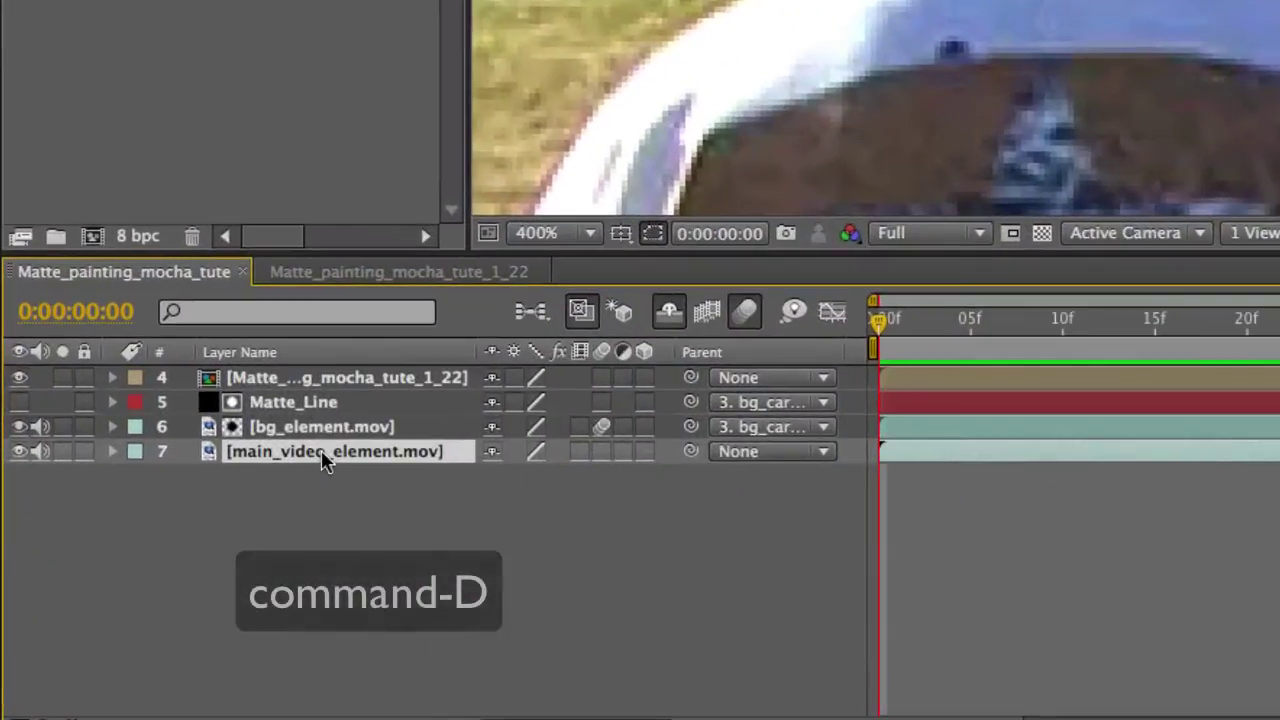
{"action": "key", "text": "super+d"}
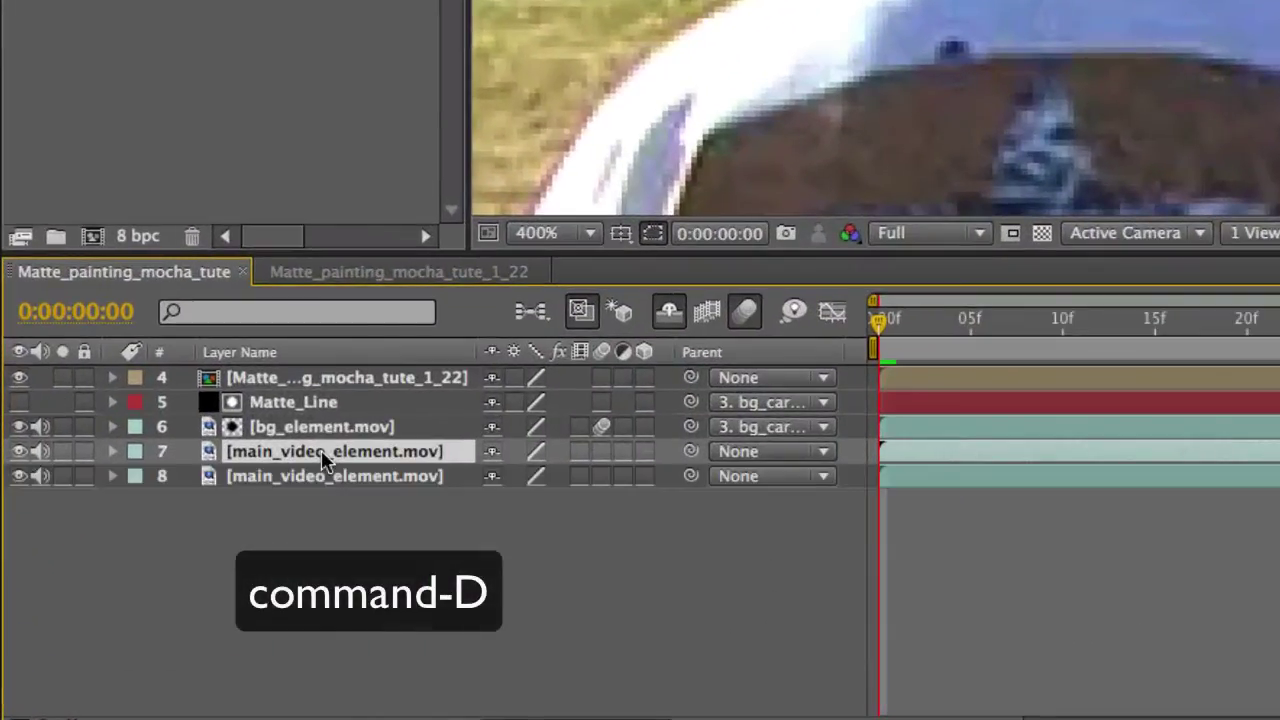
{"action": "key", "text": "Return"}
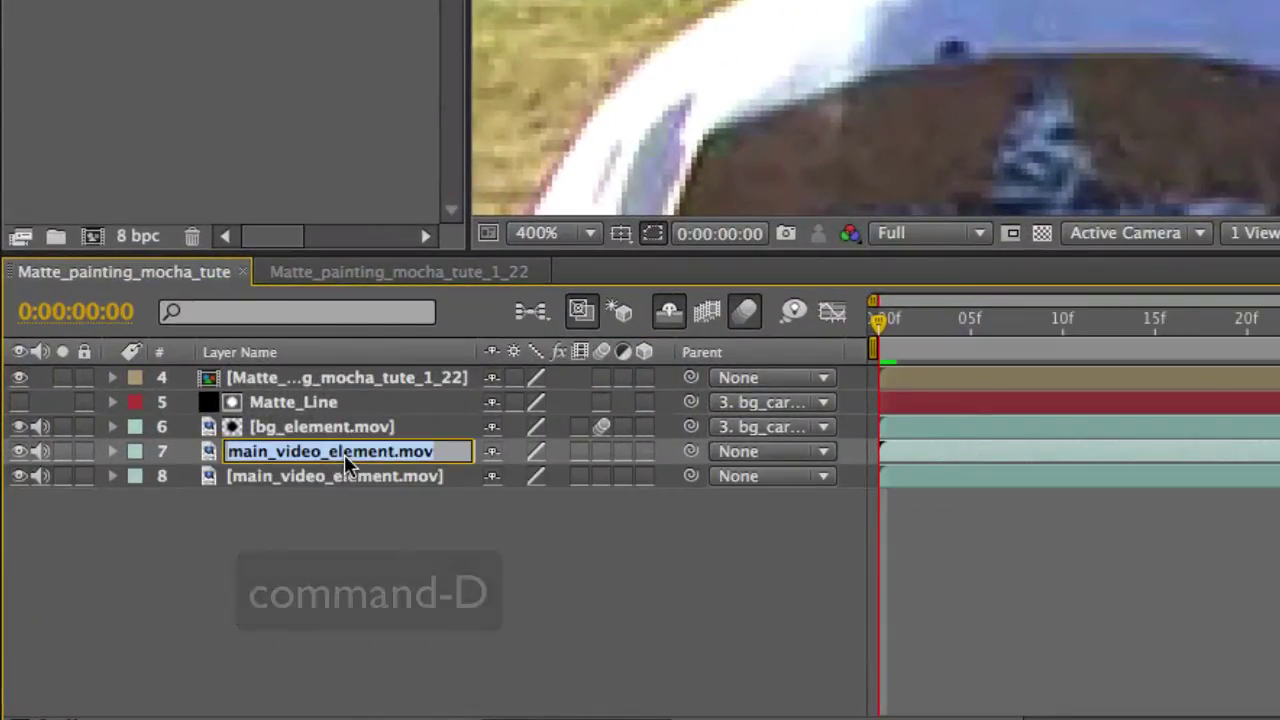
{"action": "type", "text": "G"}
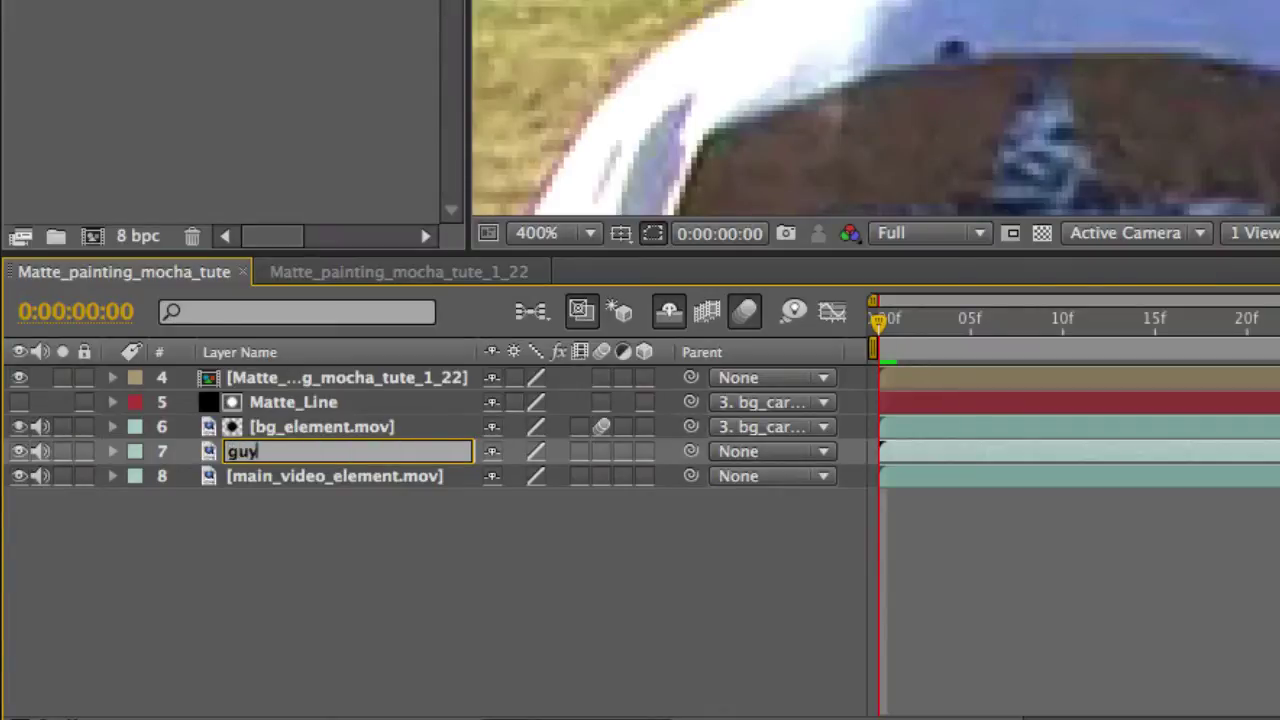
{"action": "type", "text": "uy_head_roto"}
{"action": "key", "text": "Return"}
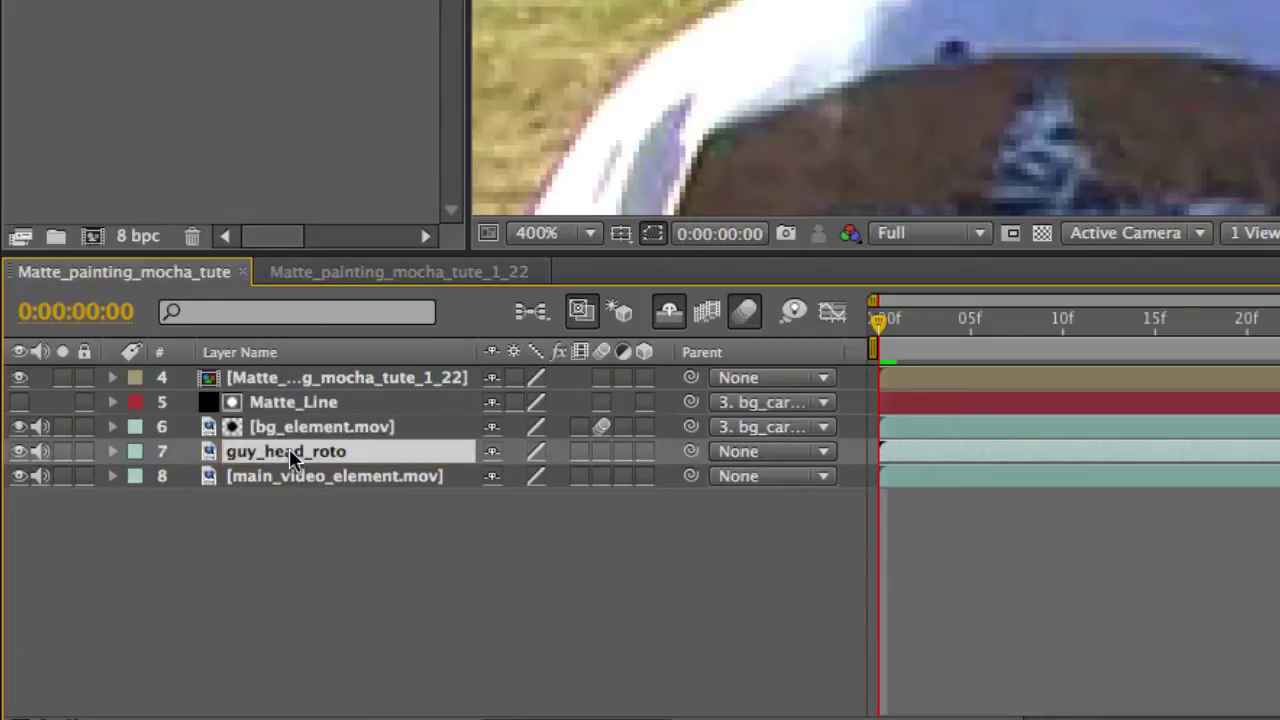
{"action": "left_click_drag", "start_coordinate": [289, 457], "coordinate": [290, 397]}
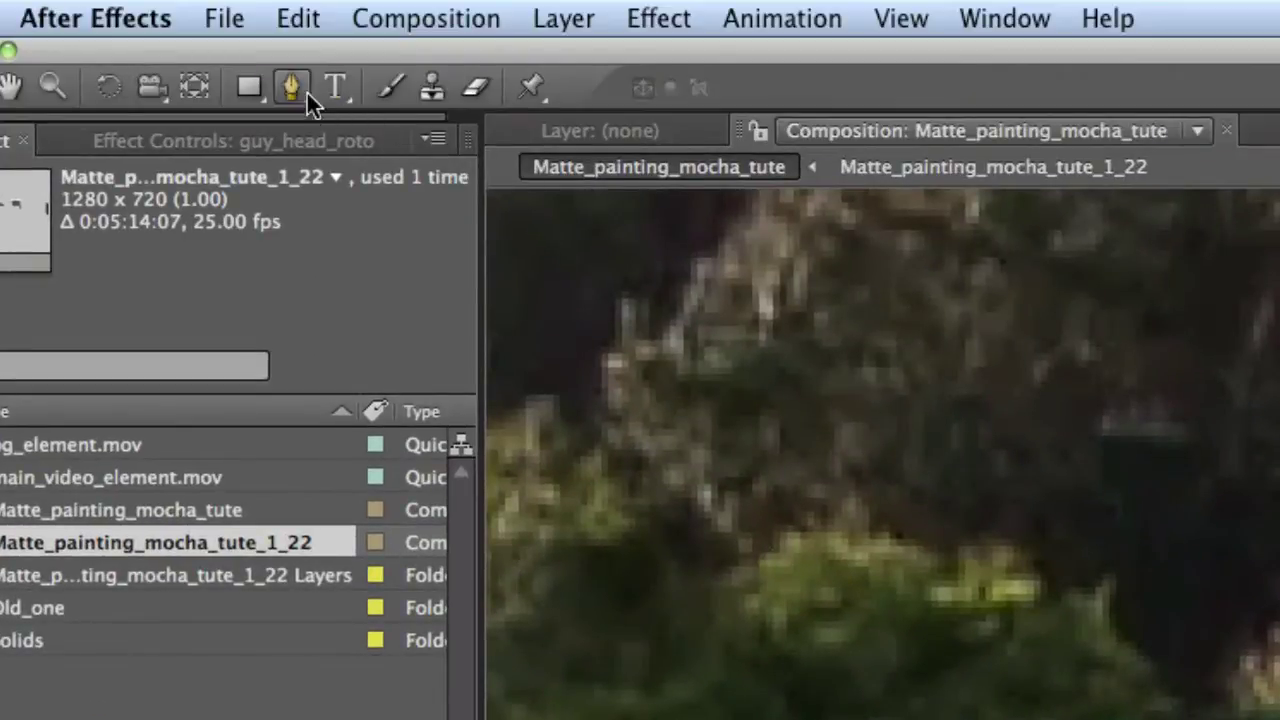
- Draw a closed Pen tool mask around the upper part of the man's beanie on guy_head_roto at 0:00:00:00
{"action": "left_click", "coordinate": [291, 88]}
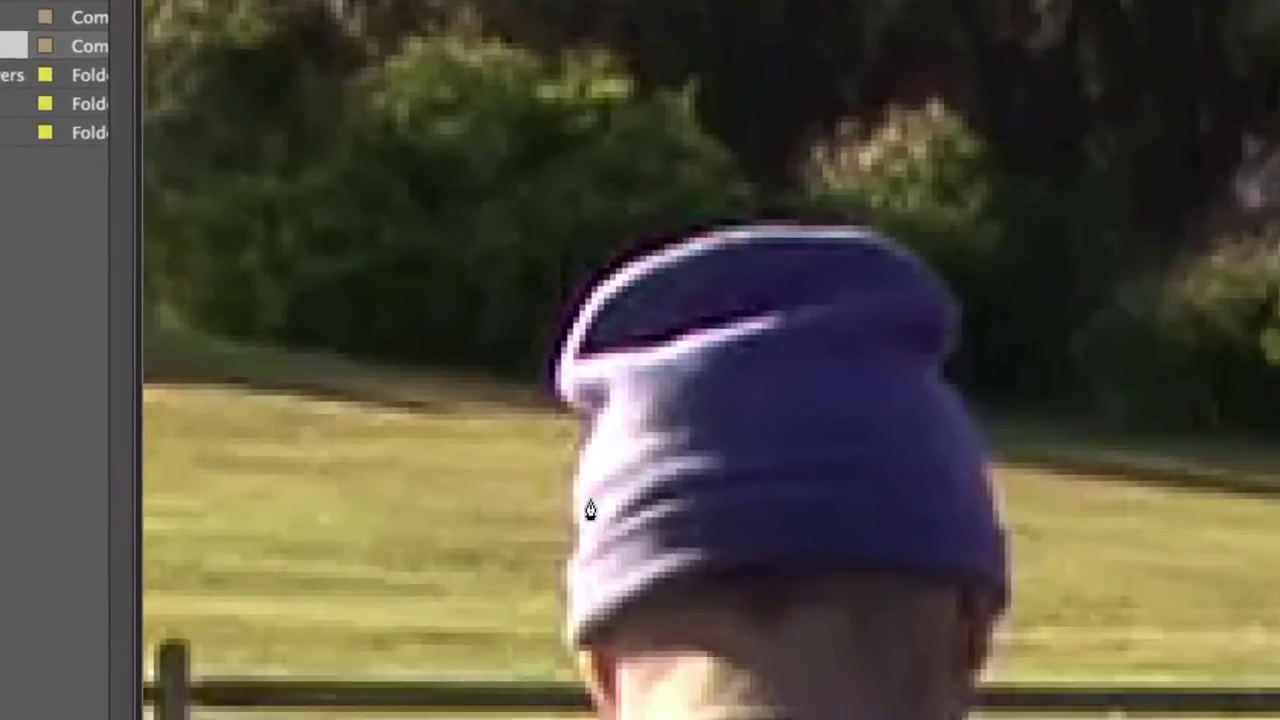
{"action": "left_click", "coordinate": [584, 522]}
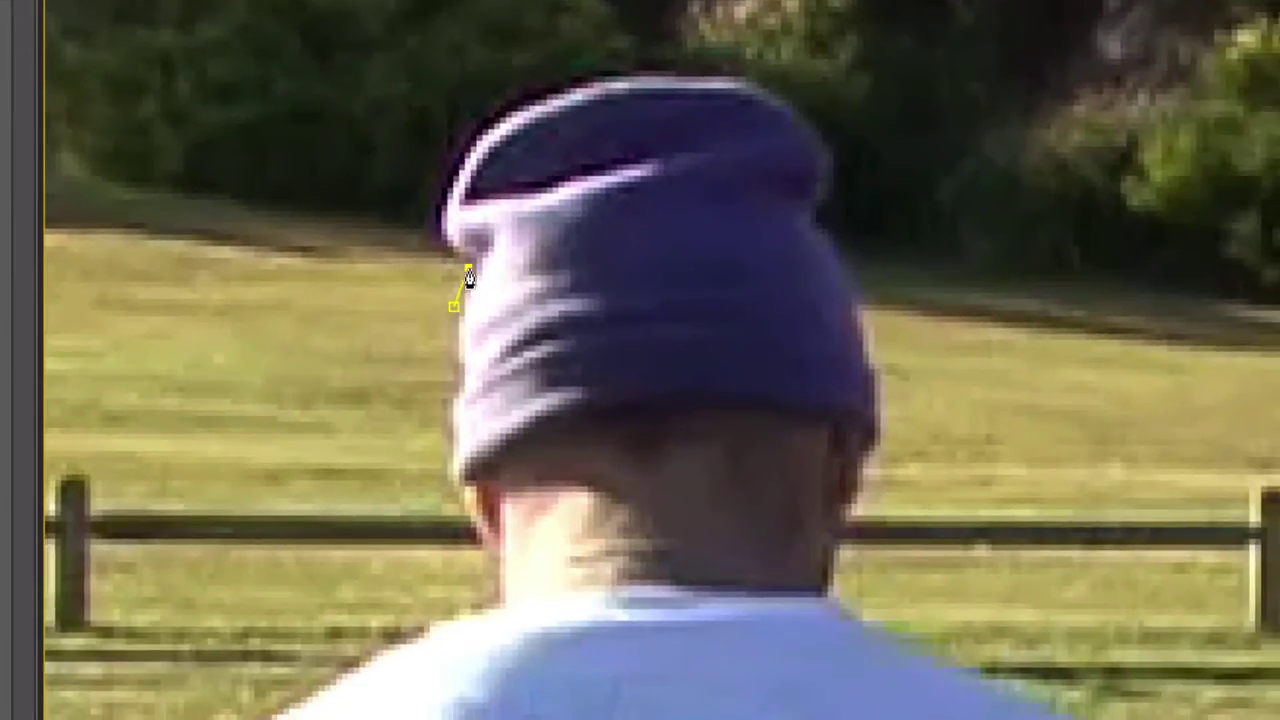
{"action": "left_click", "coordinate": [436, 232]}
{"action": "left_click", "coordinate": [443, 185]}
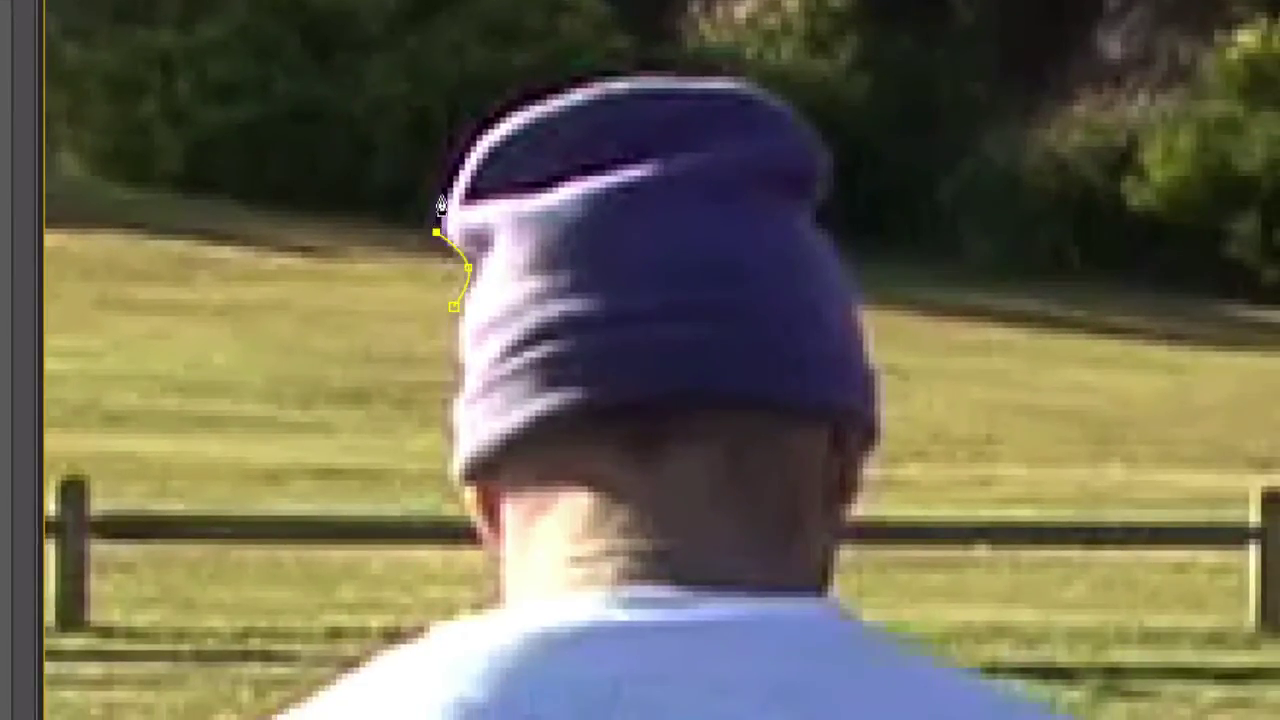
{"action": "left_click", "coordinate": [495, 117]}
{"action": "left_click", "coordinate": [547, 91]}
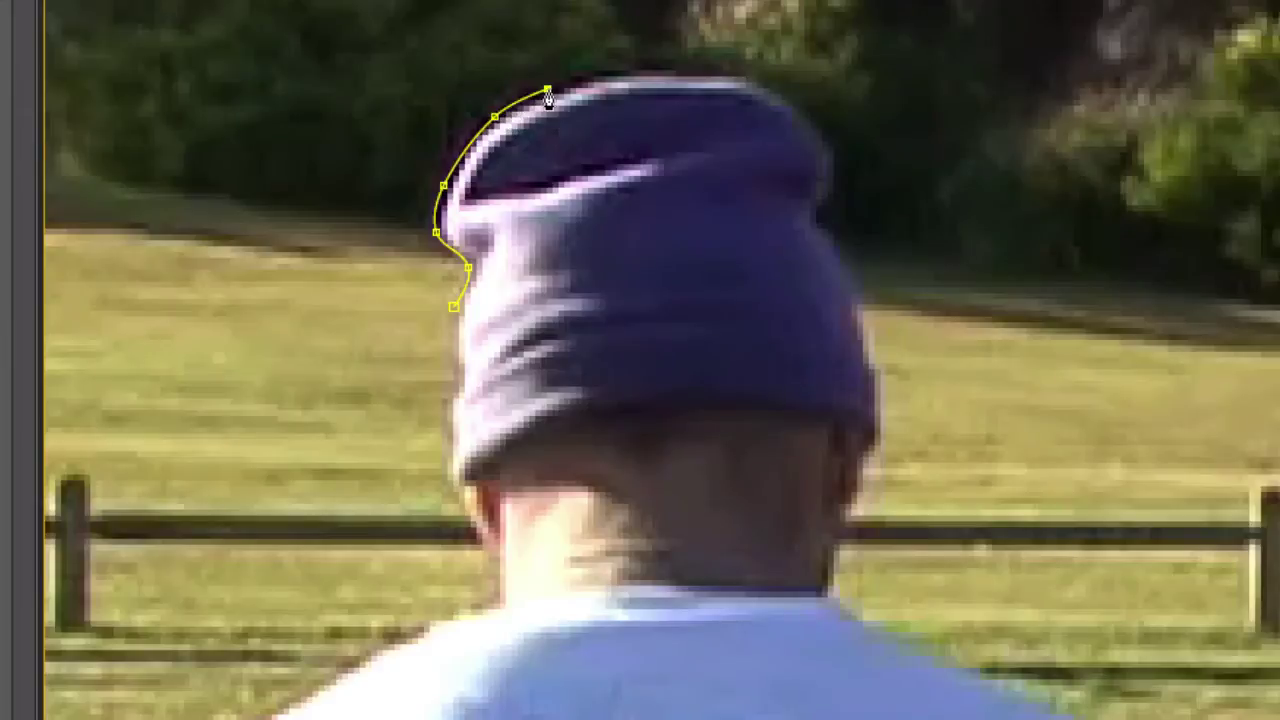
{"action": "left_click", "coordinate": [616, 75]}
{"action": "left_click", "coordinate": [688, 74]}
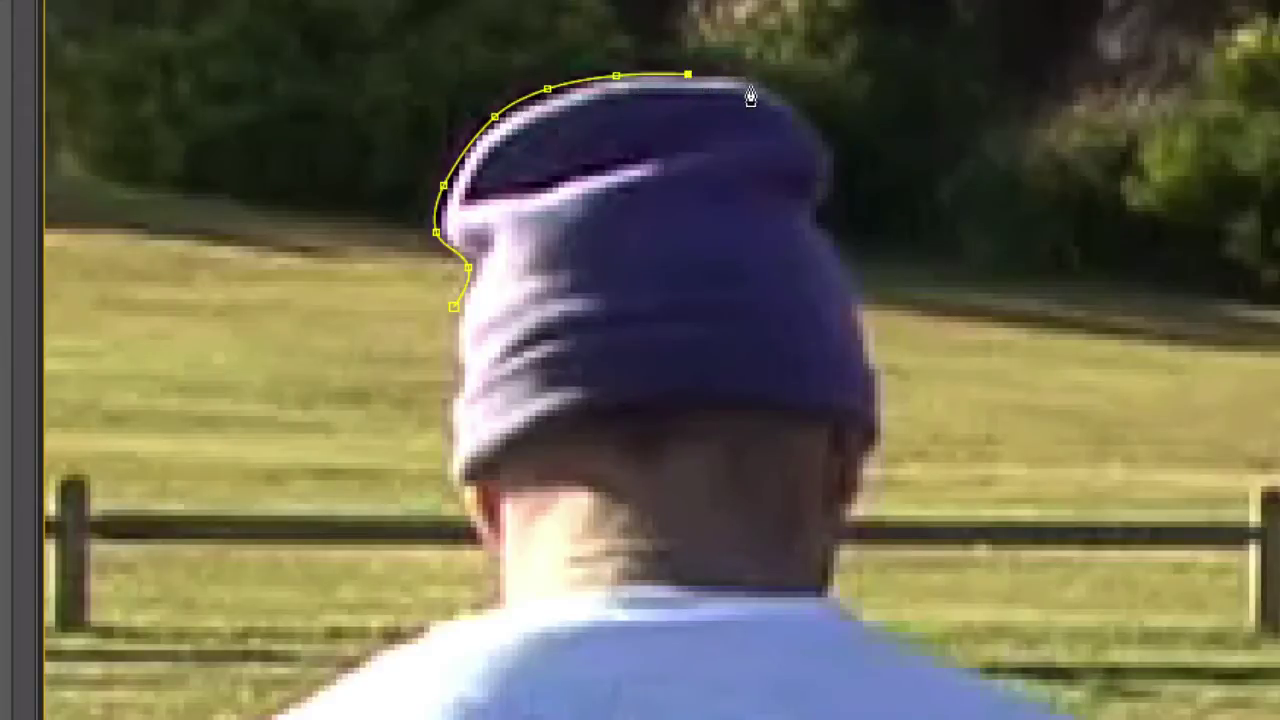
{"action": "left_click", "coordinate": [749, 84]}
{"action": "left_click", "coordinate": [792, 106]}
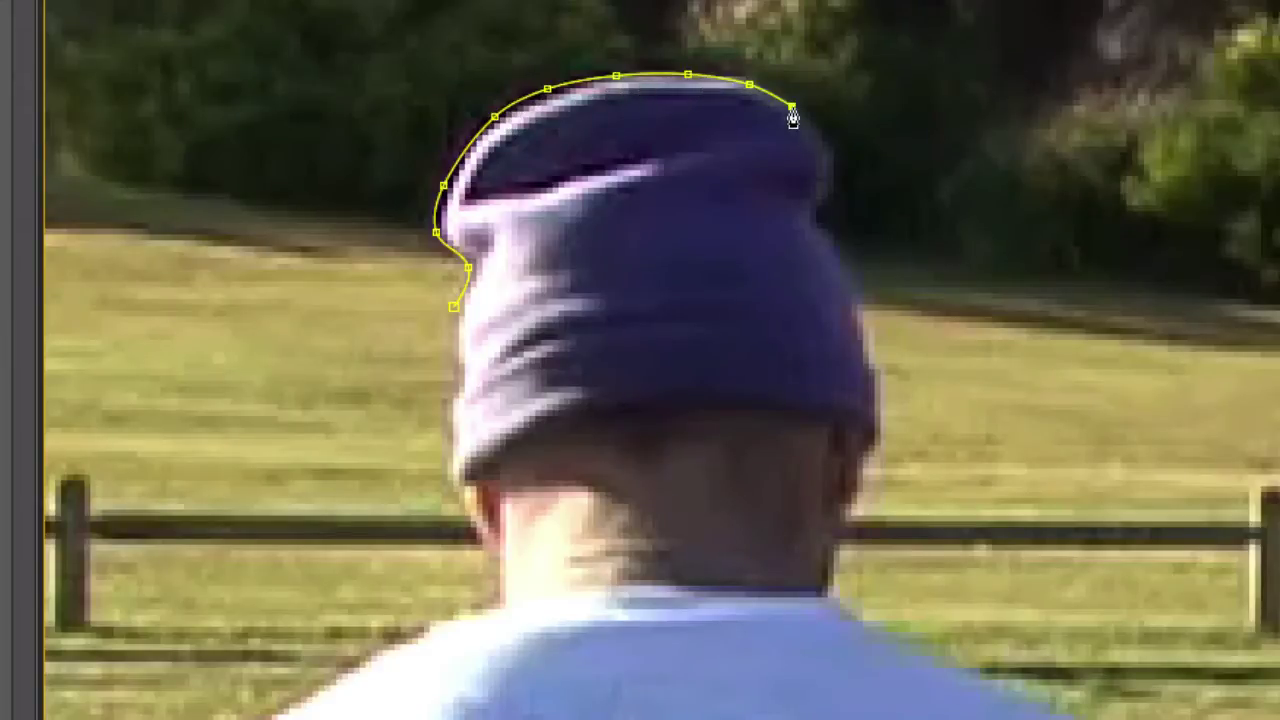
{"action": "left_click", "coordinate": [828, 146]}
{"action": "left_click", "coordinate": [833, 174]}
{"action": "left_click", "coordinate": [818, 198]}
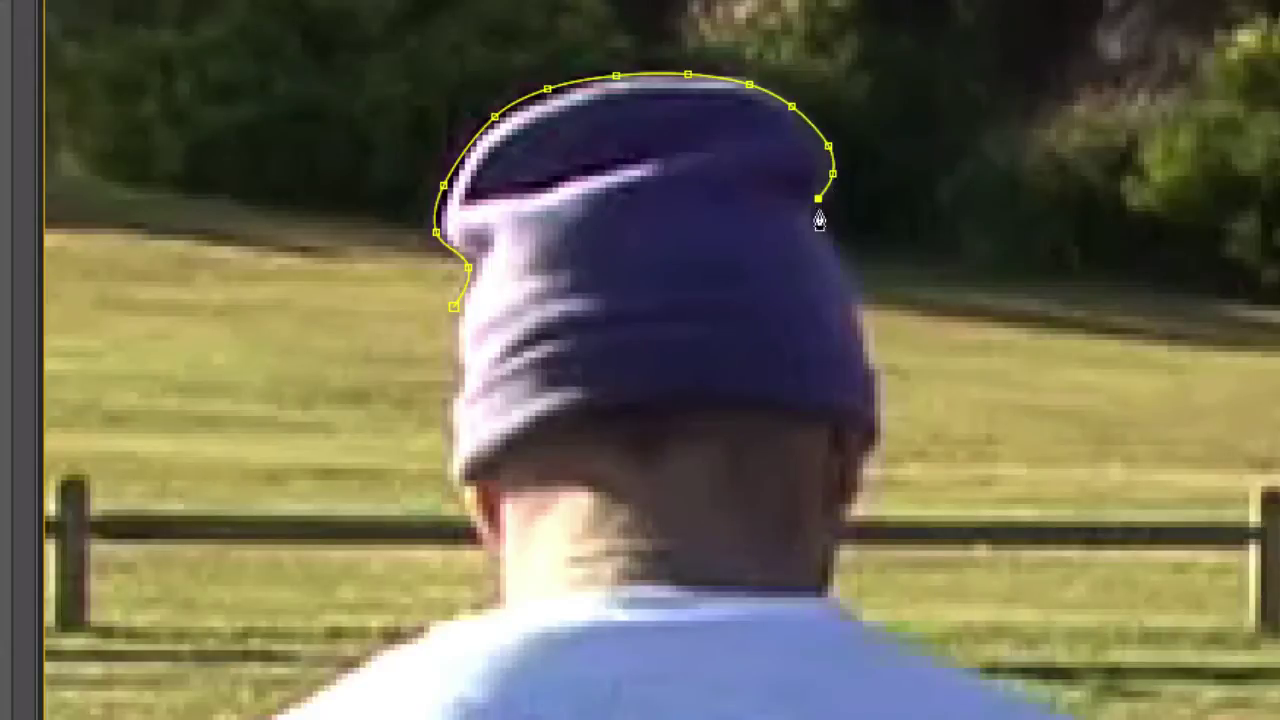
{"action": "left_click", "coordinate": [815, 225]}
{"action": "left_click", "coordinate": [835, 265]}
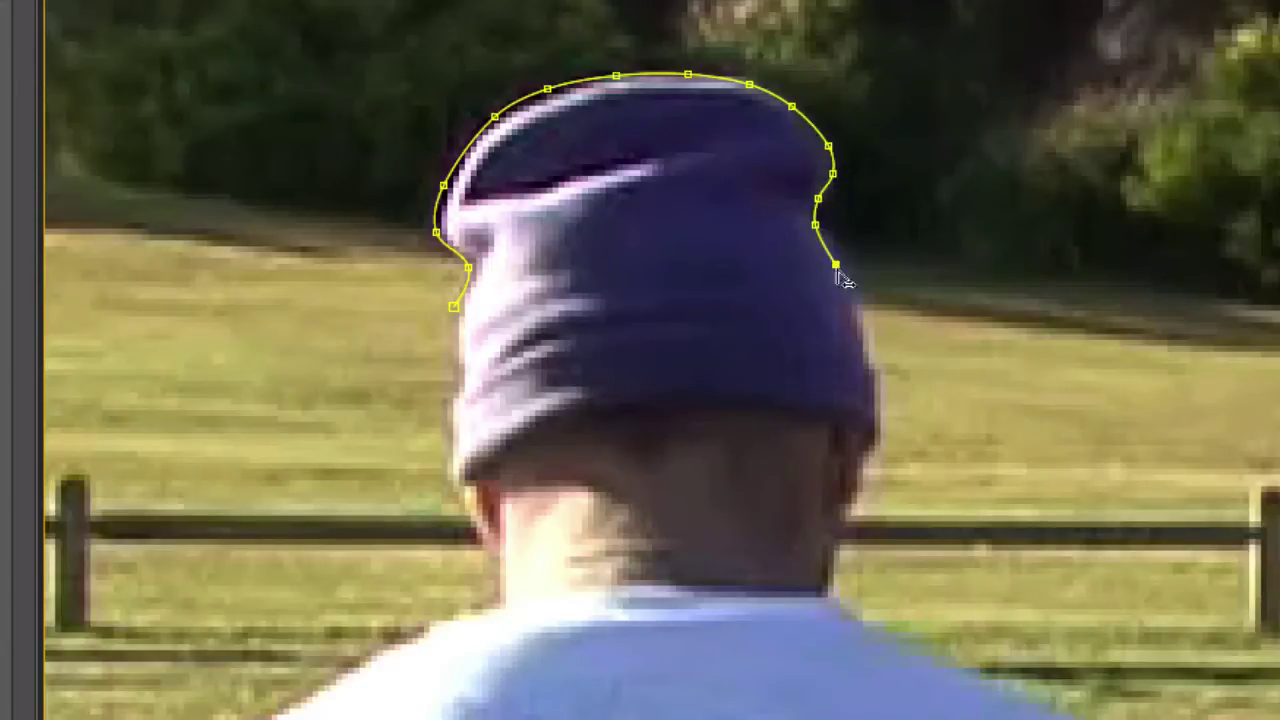
{"action": "left_click", "coordinate": [817, 299]}
{"action": "left_click", "coordinate": [699, 311]}
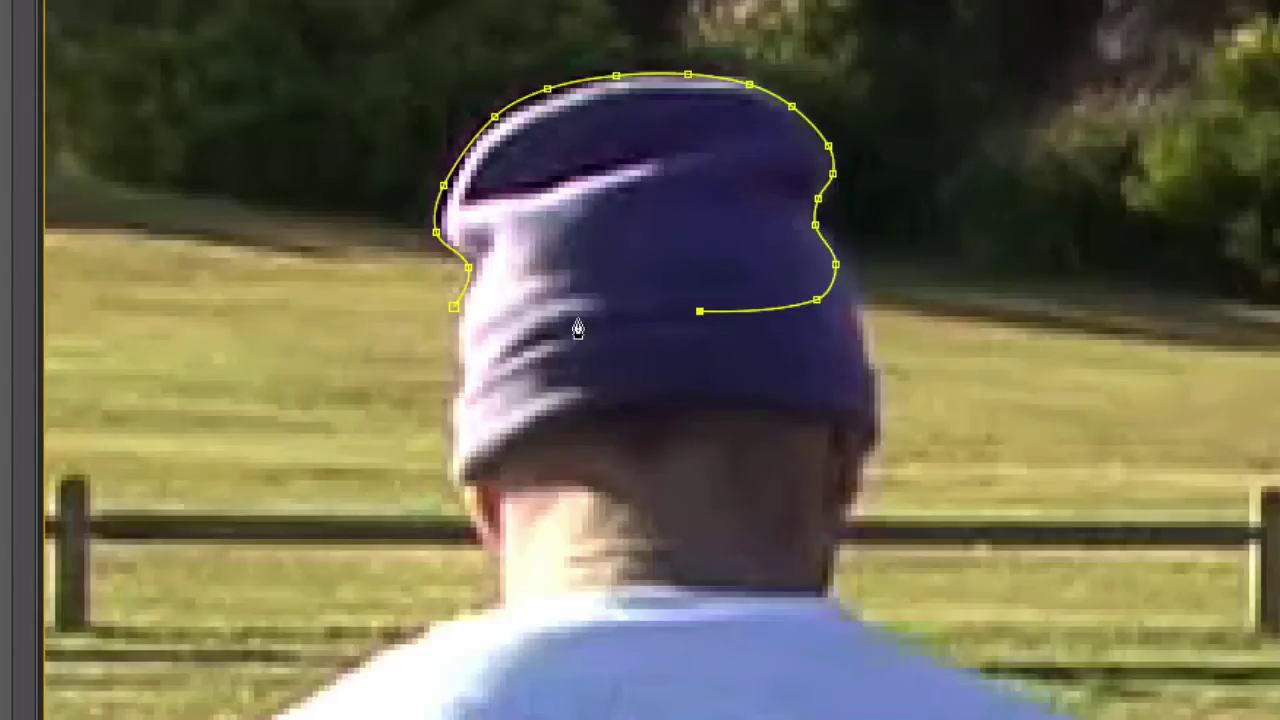
{"action": "left_click", "coordinate": [524, 317]}
{"action": "left_click", "coordinate": [454, 308]}
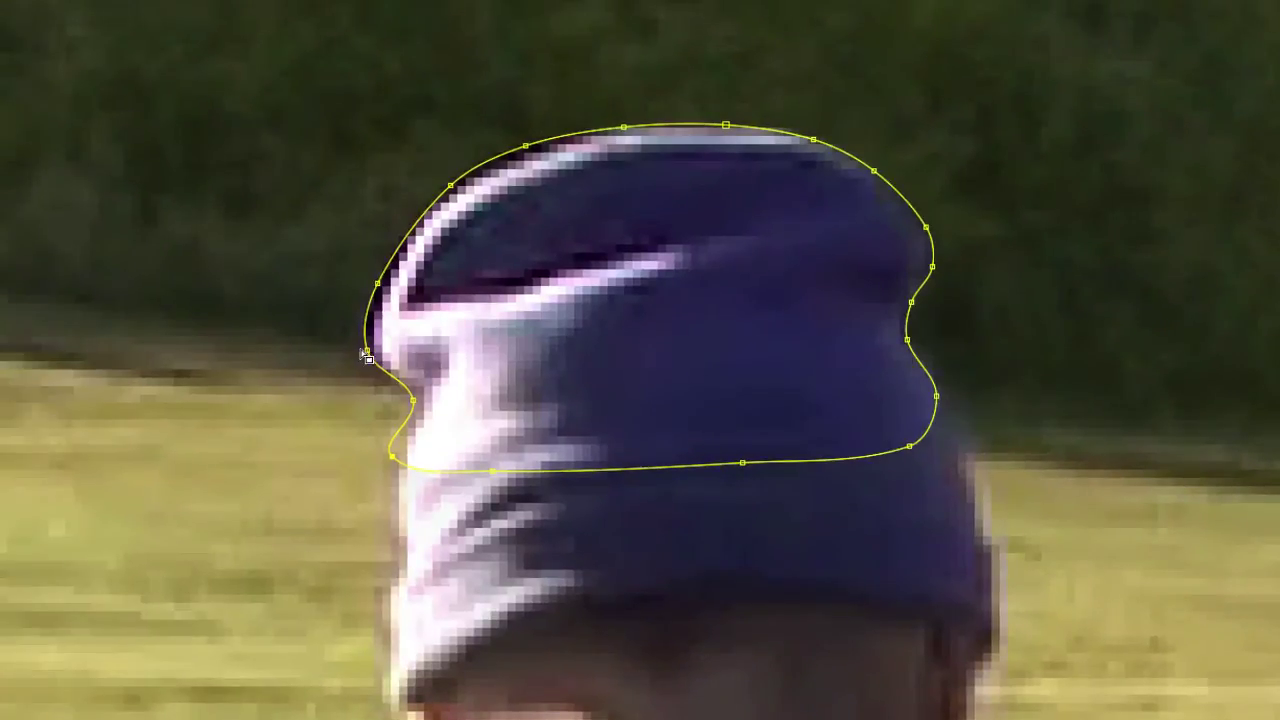
- Tighten the mask points along the beanie's left and upper-left edge, and check the fit without the mask outline
{"action": "left_click_drag", "start_coordinate": [367, 350], "coordinate": [376, 363]}
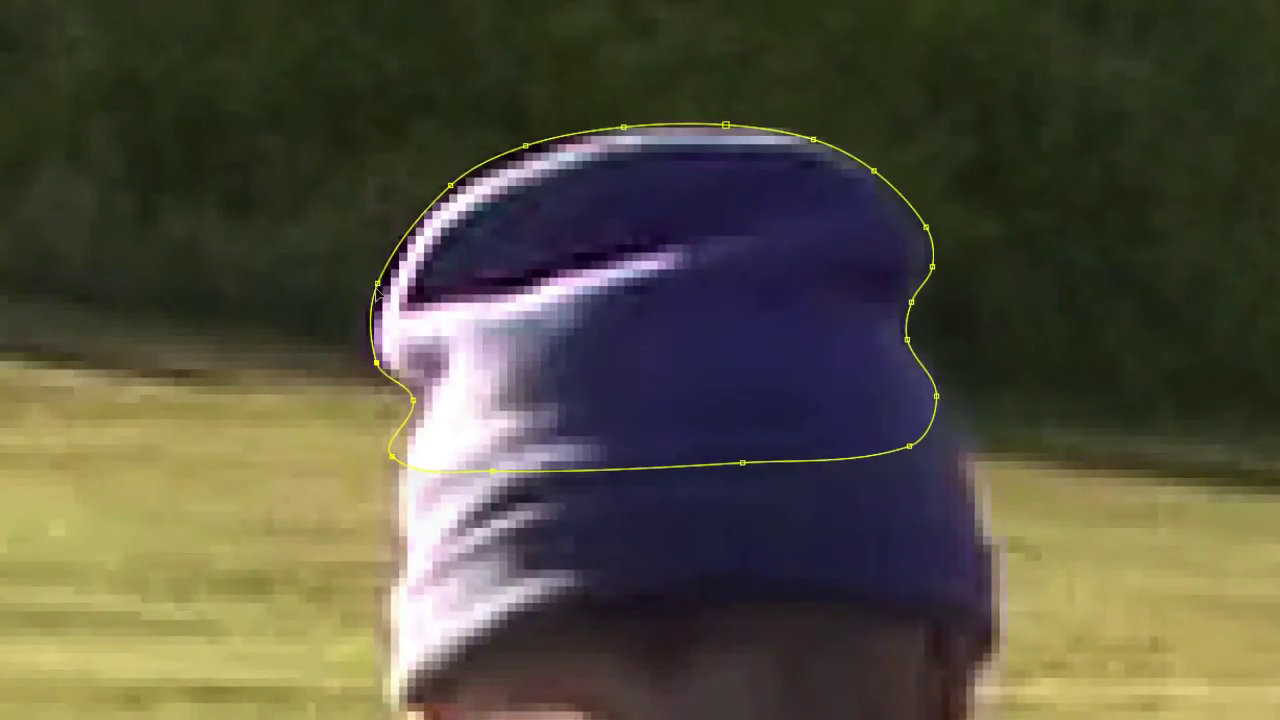
{"action": "left_click_drag", "start_coordinate": [377, 284], "coordinate": [377, 284]}
{"action": "left_click_drag", "start_coordinate": [453, 186], "coordinate": [453, 188]}
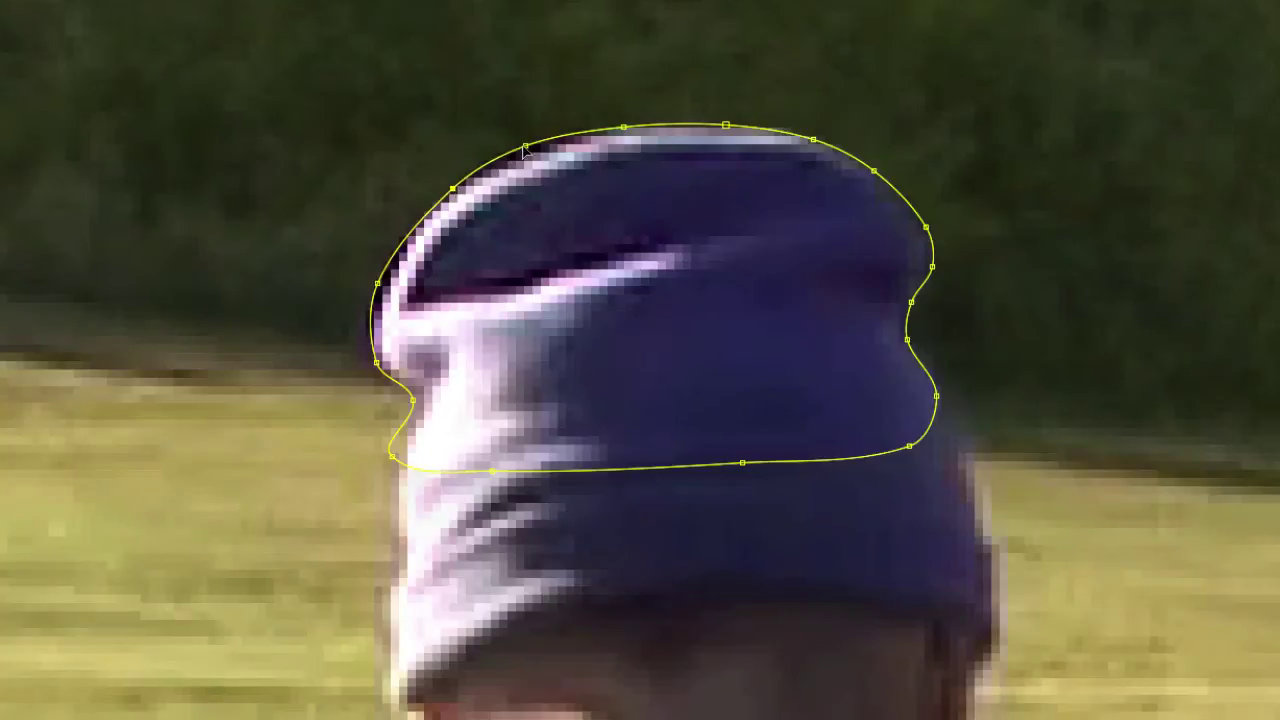
{"action": "left_click_drag", "start_coordinate": [525, 147], "coordinate": [527, 151]}
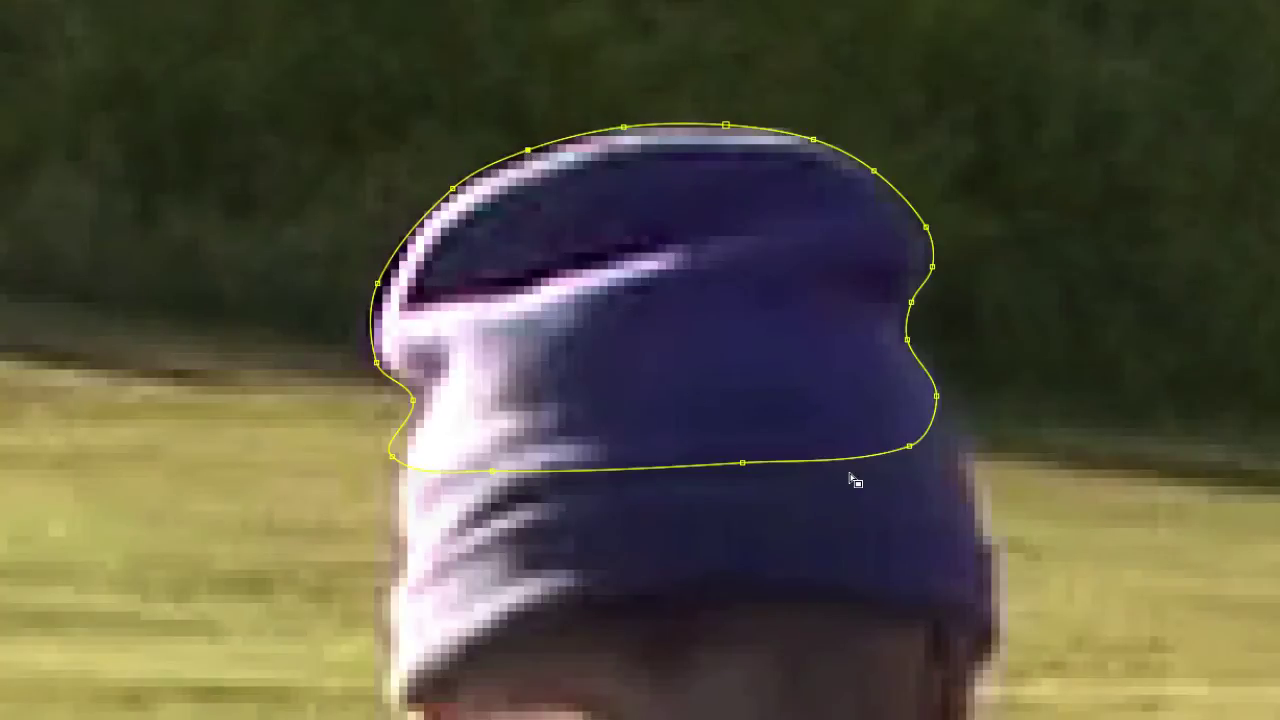
{"action": "key", "text": "ctrl+minus"}
{"action": "key", "text": "ctrl+minus"}
{"action": "left_click_drag", "start_coordinate": [1040, 331], "coordinate": [490, 332]}
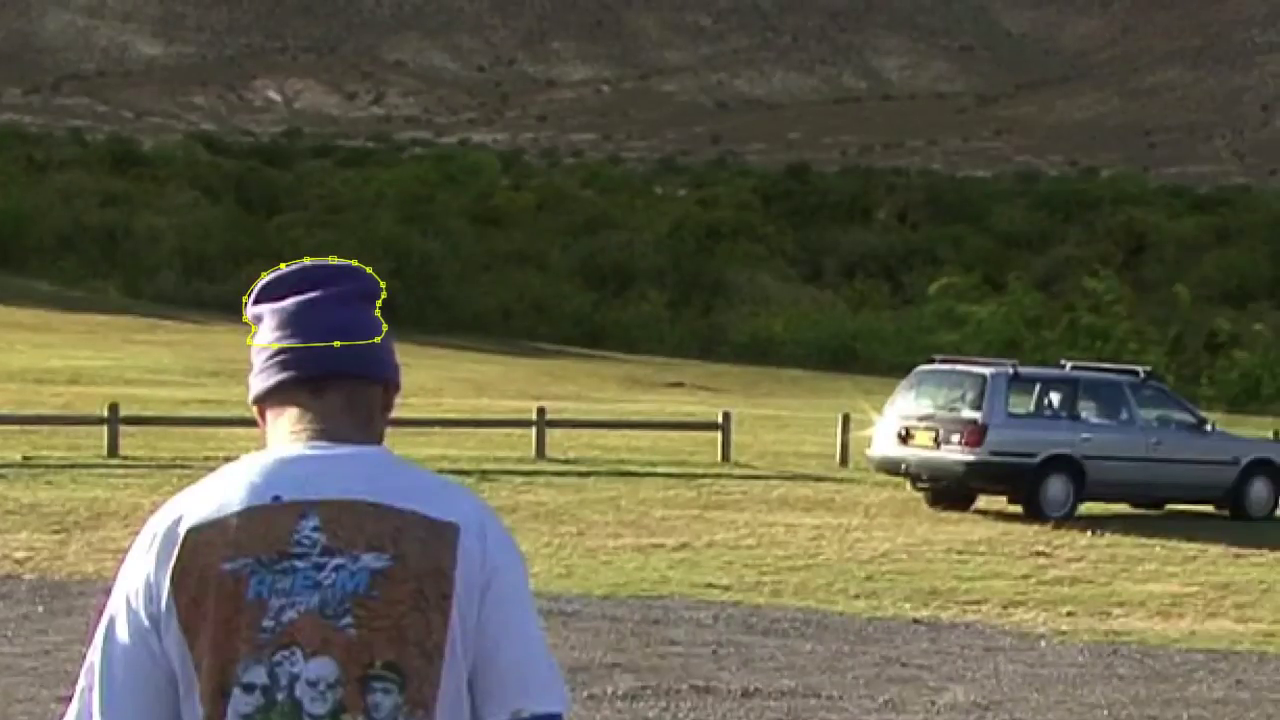
{"action": "key", "text": "ctrl+shift+h"}
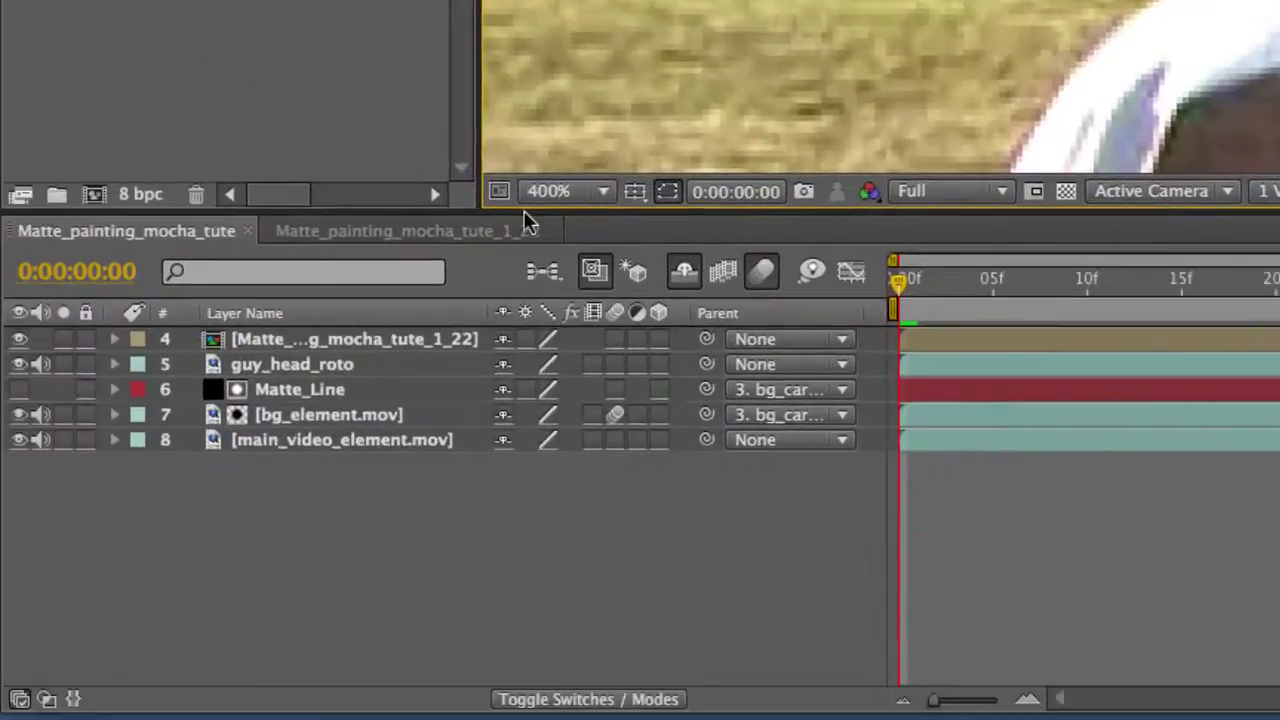
- Reveal Mask 1 of guy_head_roto and set the first Mask Path keyframe at 0:00:00:00
{"action": "left_click", "coordinate": [316, 370]}
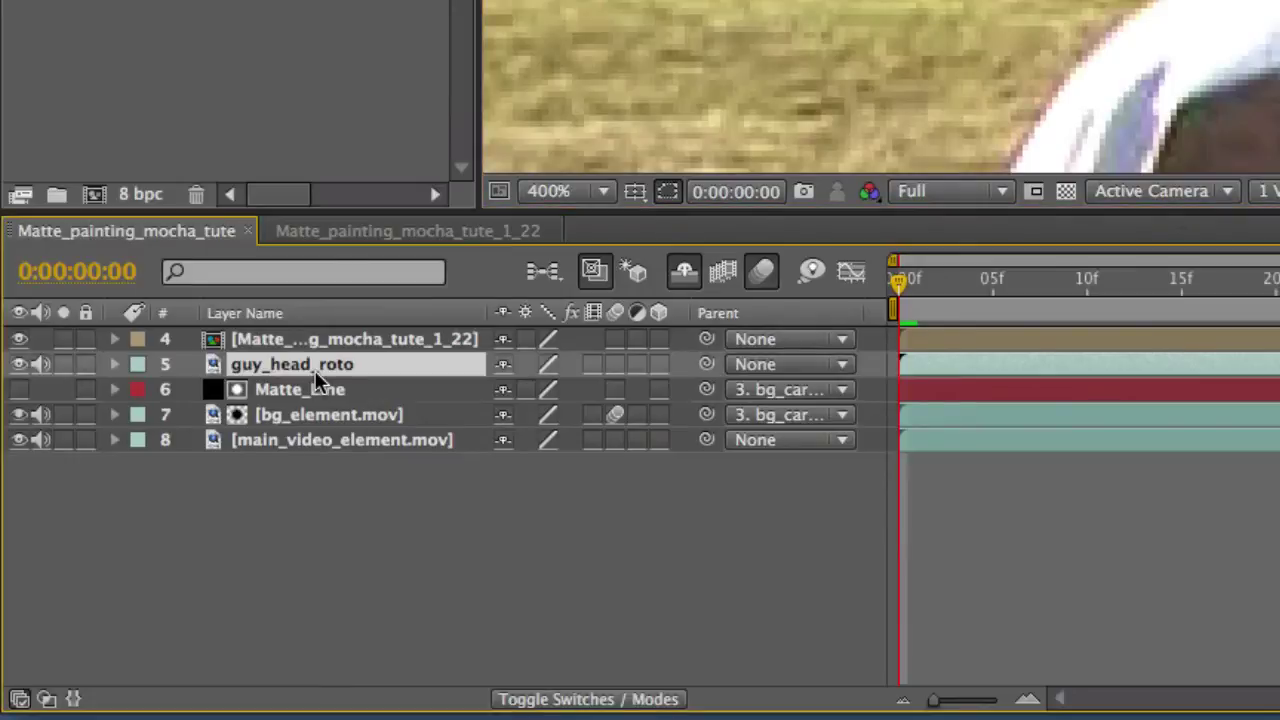
{"action": "key", "text": "m"}
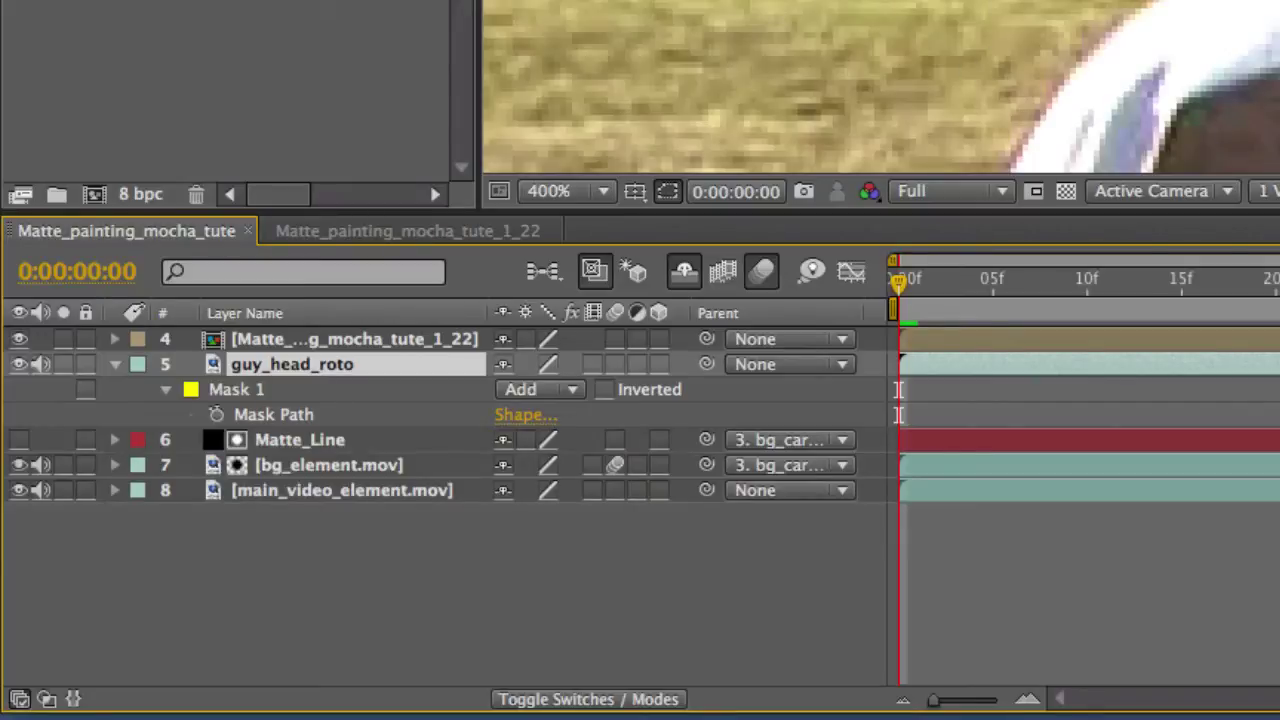
{"action": "key", "text": "Return"}
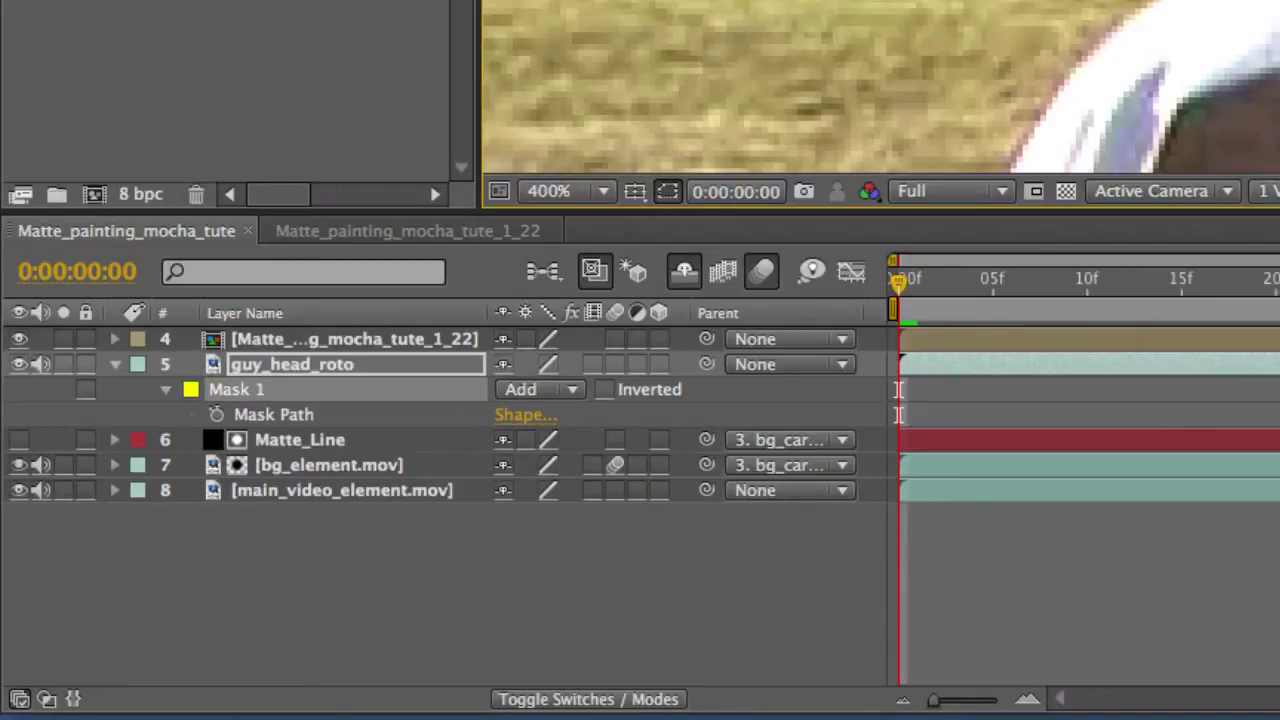
{"action": "left_click", "coordinate": [217, 410]}
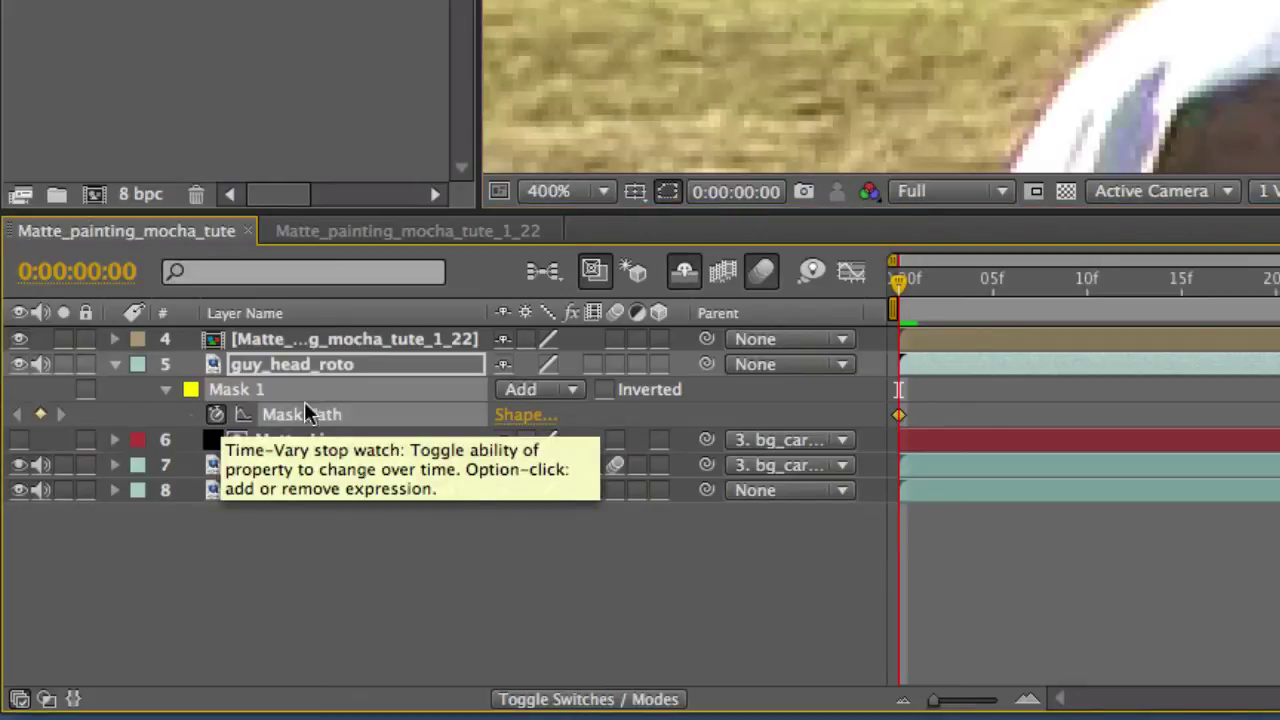
- Move the whole Mask 1 shape of guy_head_roto onto the man's beanie at 0:00:00:05
{"action": "key", "text": "Page_Down"}
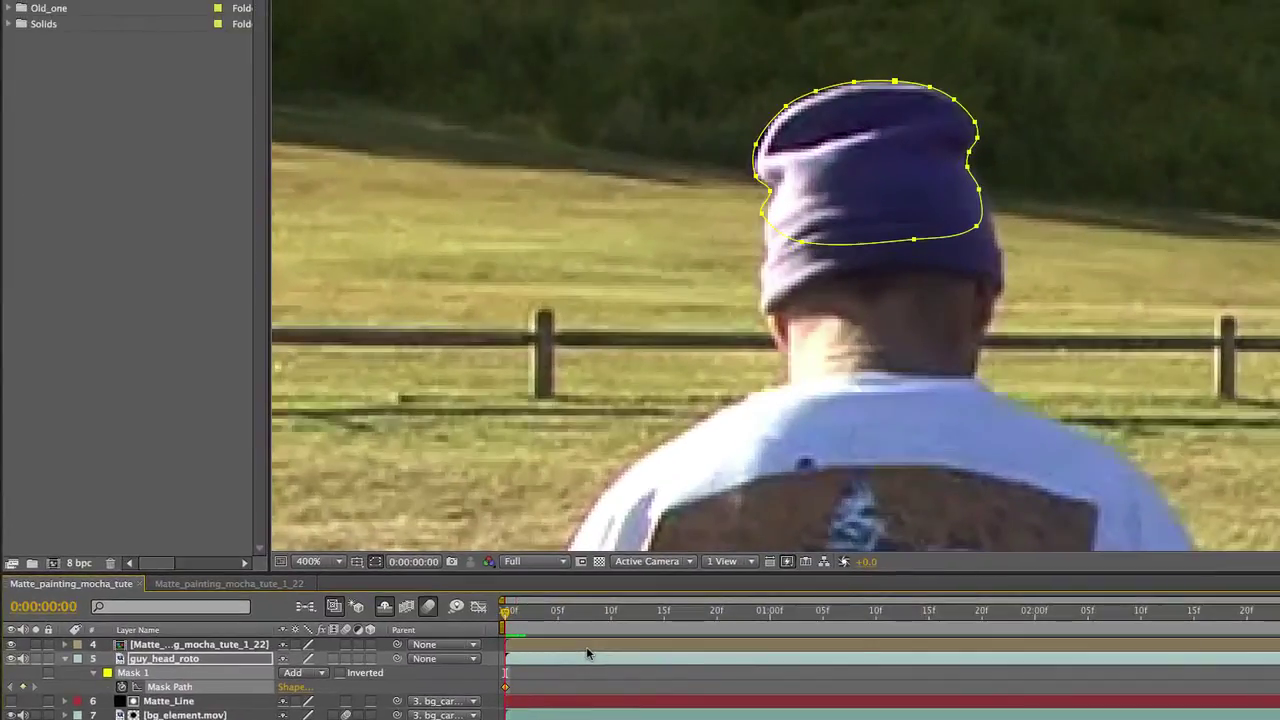
{"action": "key", "text": "Page_Down"}
{"action": "key", "text": "Page_Down"}
{"action": "key", "text": "Page_Down"}
{"action": "key", "text": "Page_Down"}
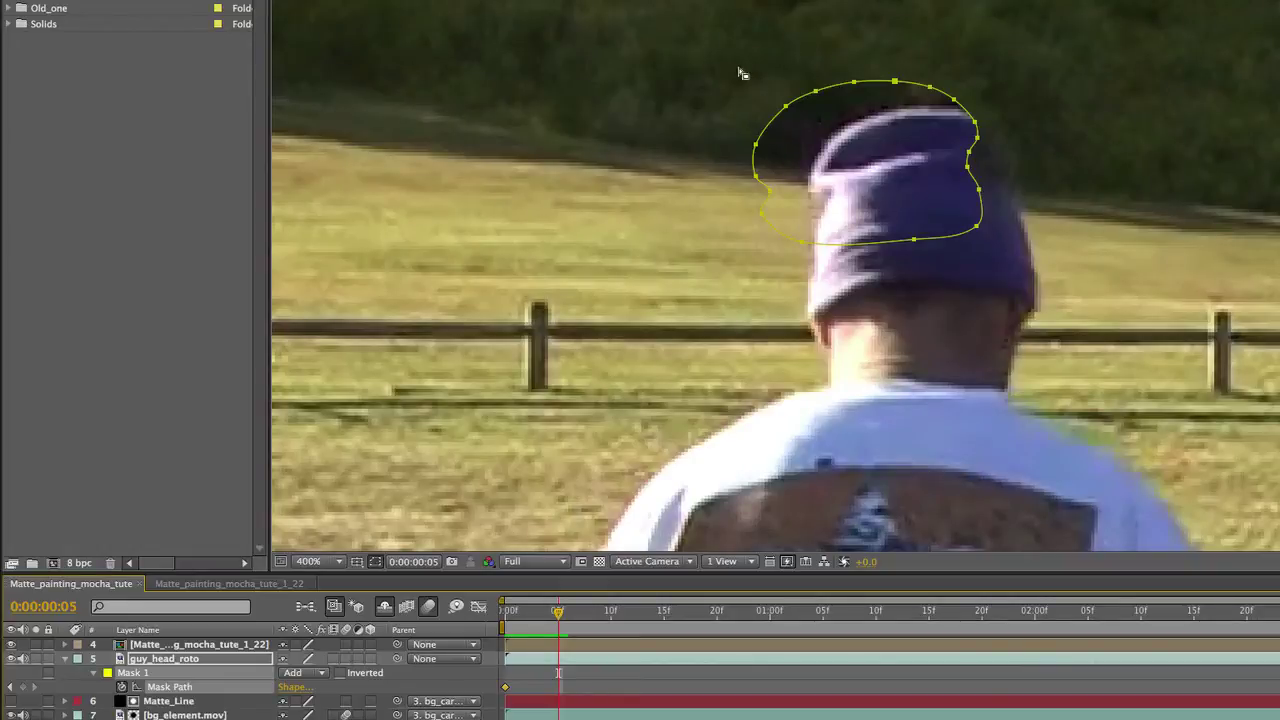
{"action": "left_click_drag", "start_coordinate": [727, 61], "coordinate": [1038, 320]}
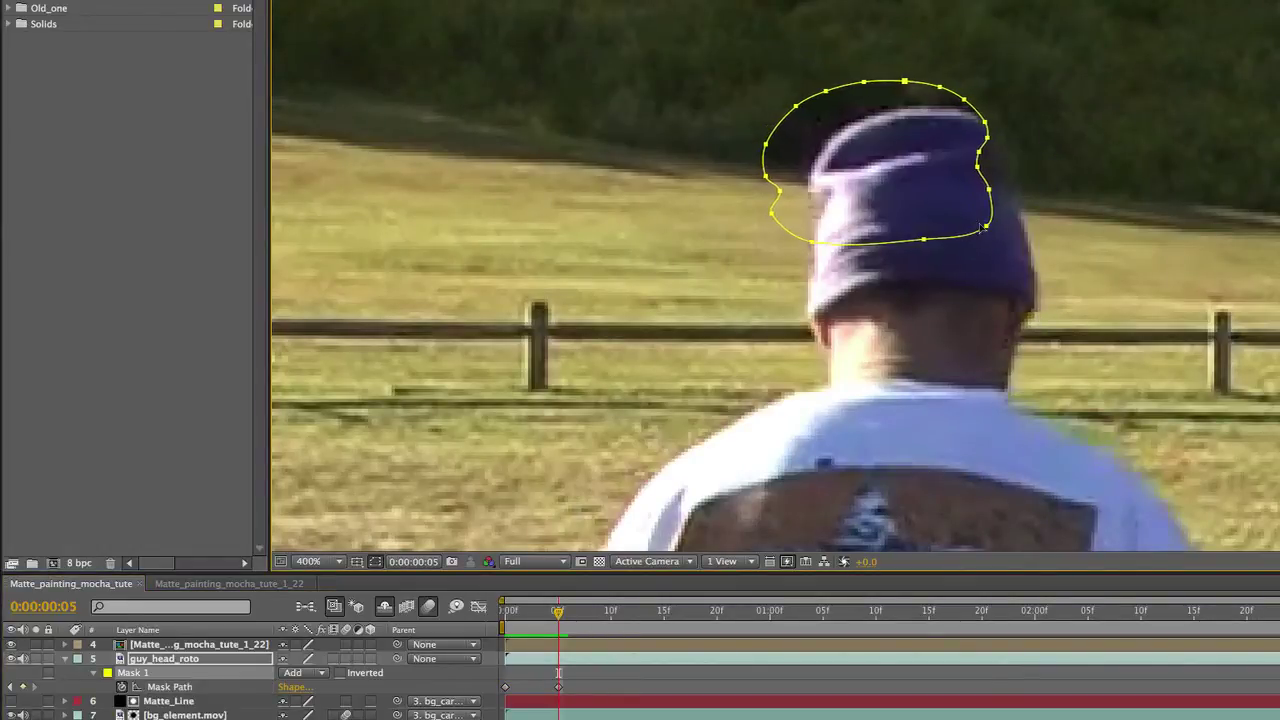
{"action": "key", "text": "ctrl+t"}
{"action": "key", "text": "Return"}
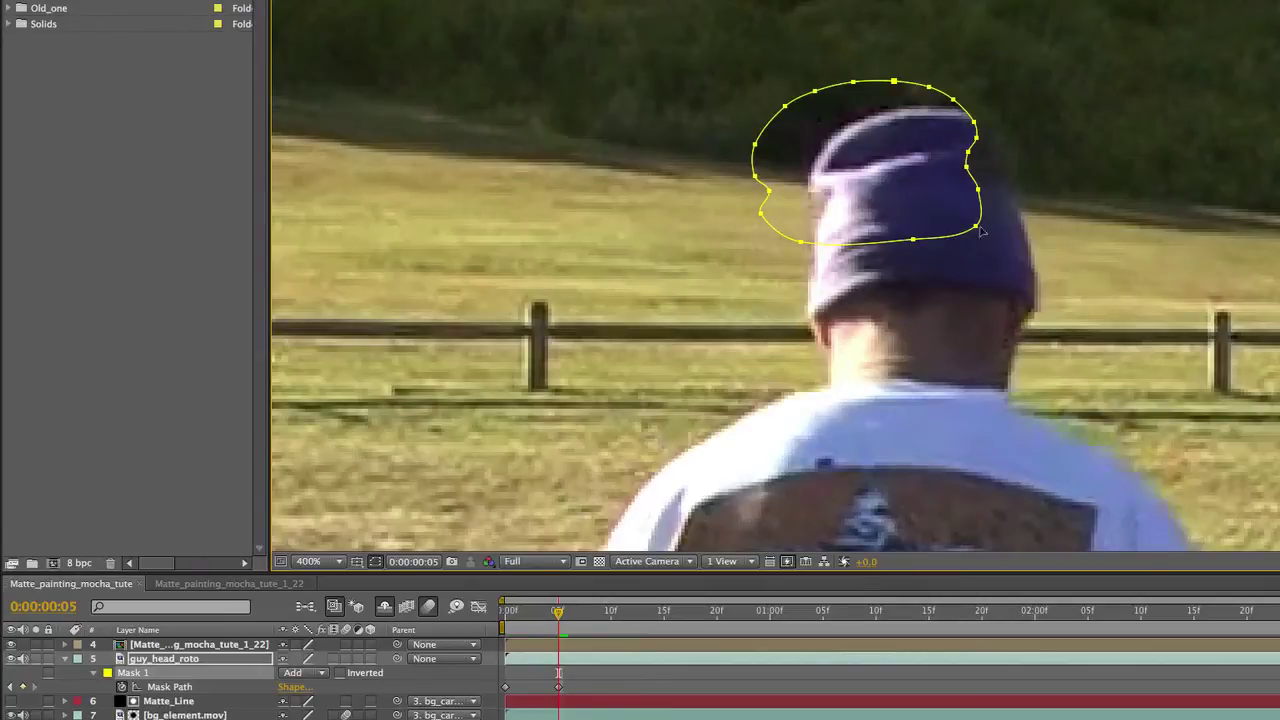
{"action": "left_click_drag", "start_coordinate": [985, 233], "coordinate": [1018, 252]}
{"action": "key", "text": "ctrl+t"}
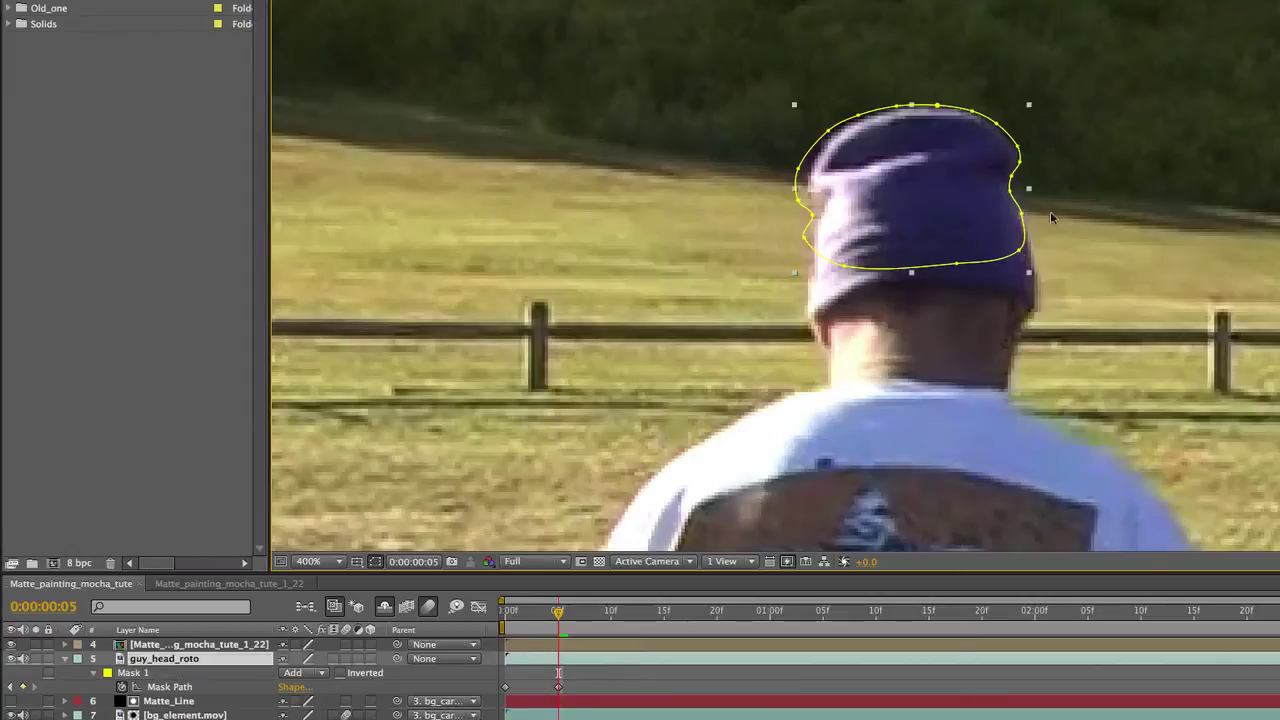
{"action": "key", "text": "Return"}
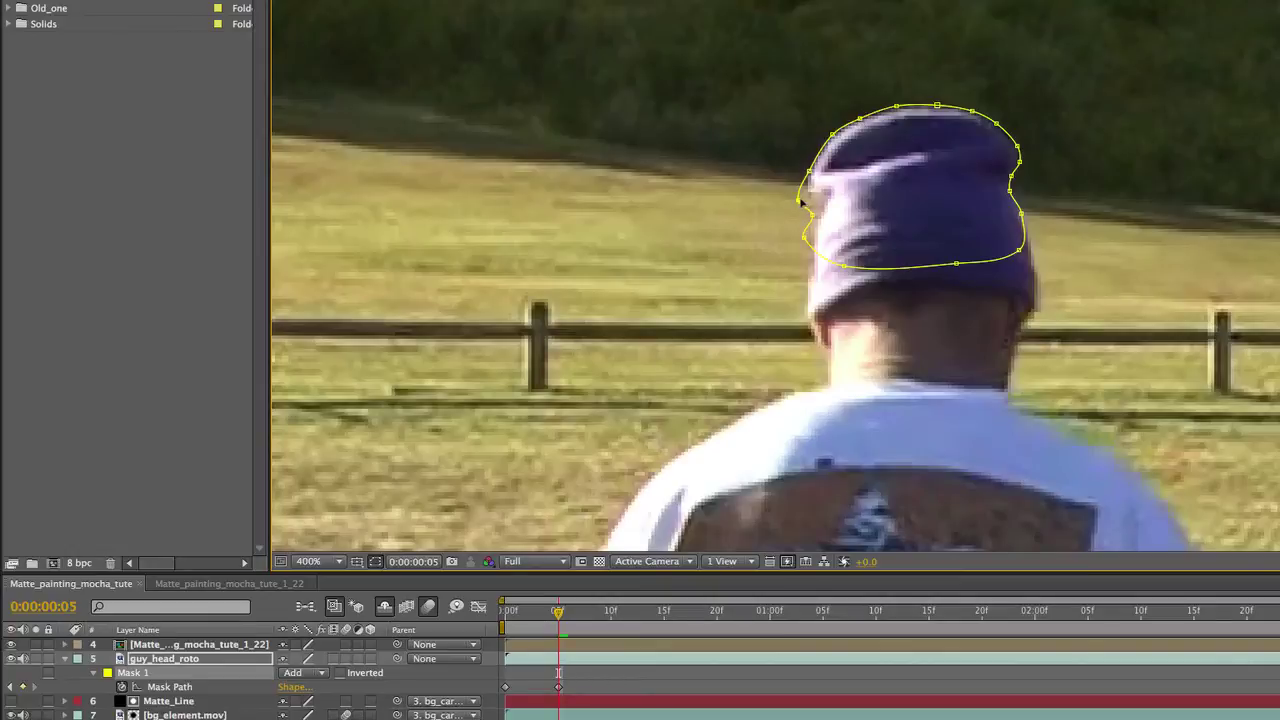
- Fit the mask points to the beanie's edge at 0:00:00:05 and 0:00:03:10, and preview the animated mask
{"action": "left_click_drag", "start_coordinate": [799, 199], "coordinate": [815, 258]}
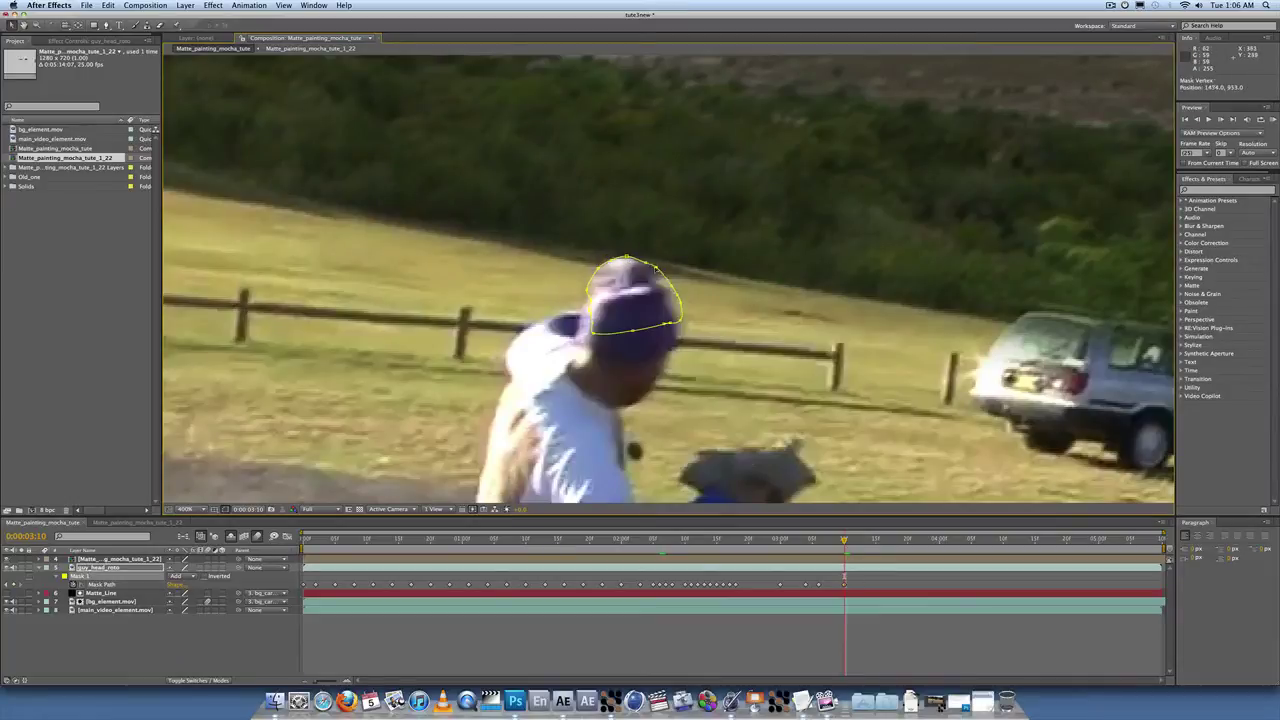
{"action": "left_click_drag", "start_coordinate": [655, 268], "coordinate": [681, 305]}
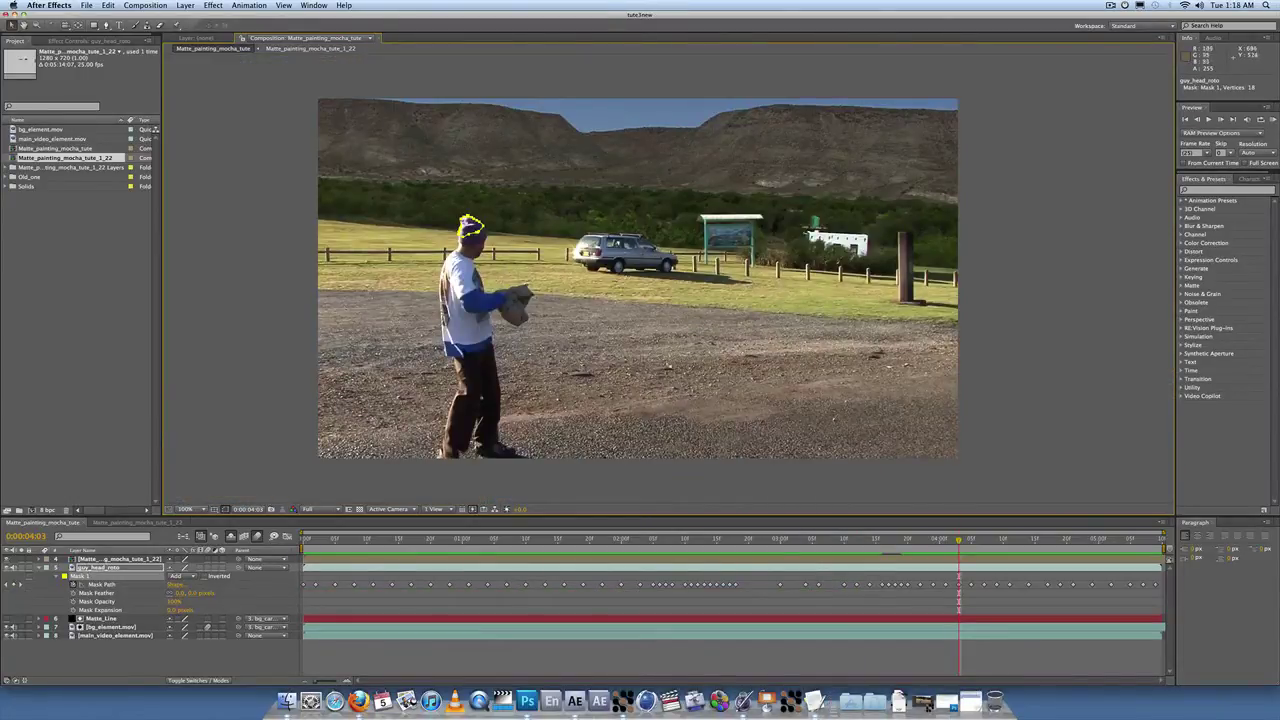
{"action": "key", "text": "KP_0"}
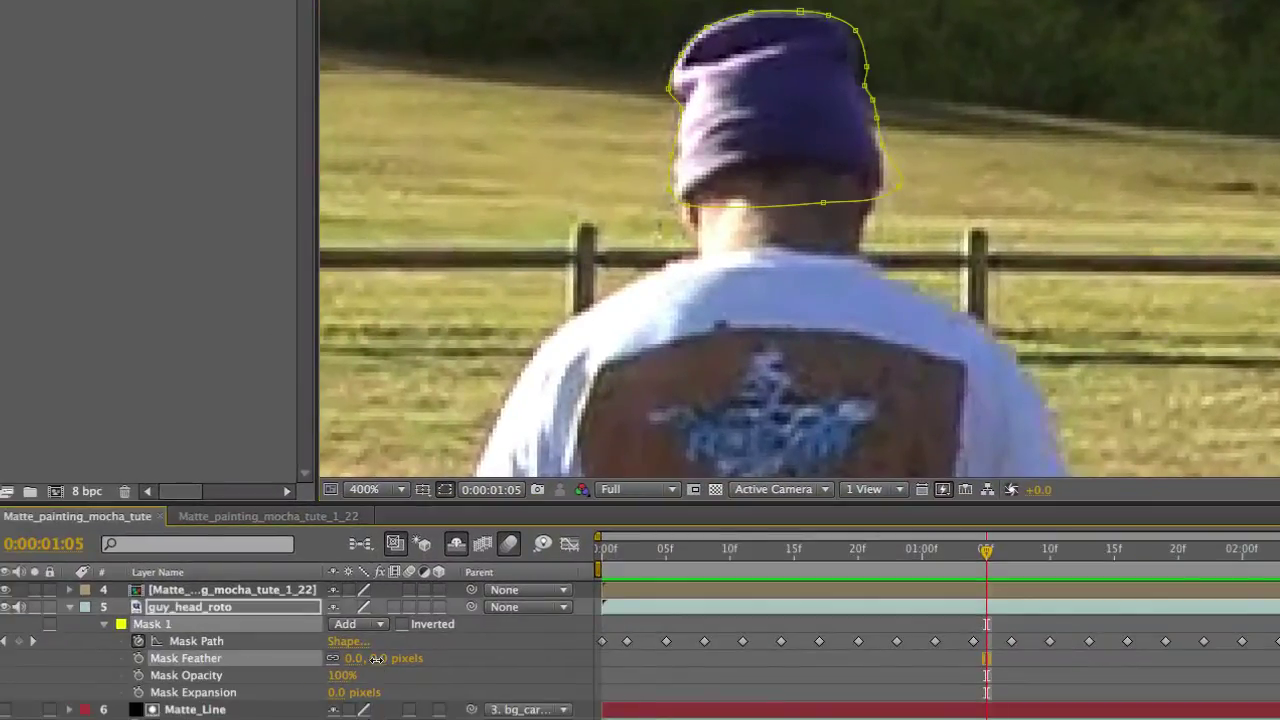
- Hide the mask outline and soften Mask 1 with a Mask Feather of 6 pixels and a Mask Expansion of 0 pixels
{"action": "left_click_drag", "start_coordinate": [384, 658], "coordinate": [385, 658]}
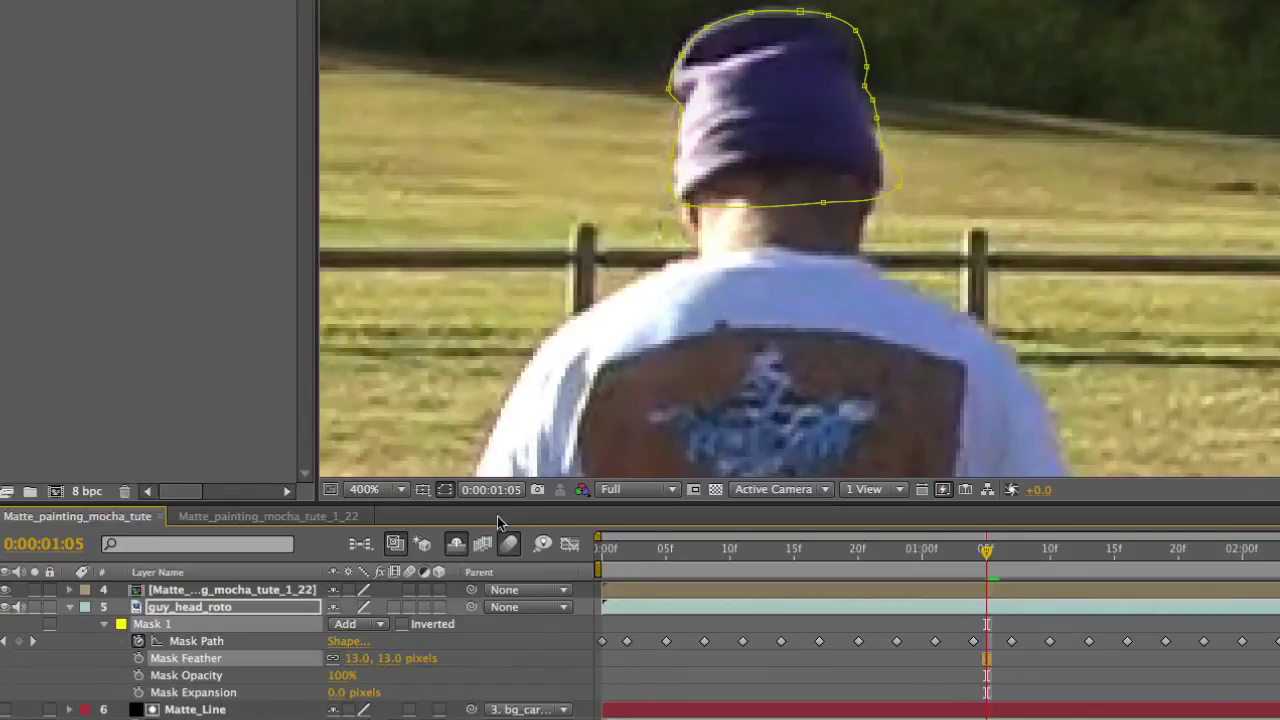
{"action": "left_click", "coordinate": [446, 490]}
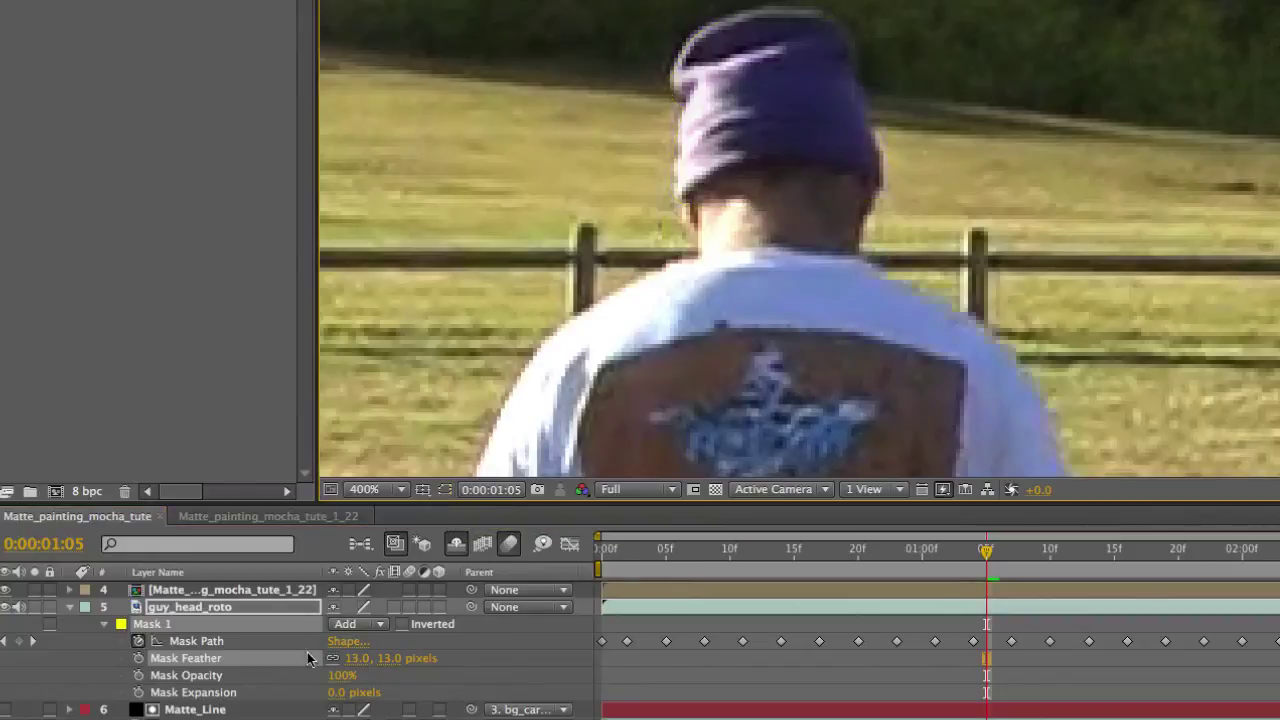
{"action": "left_click_drag", "start_coordinate": [398, 660], "coordinate": [380, 662]}
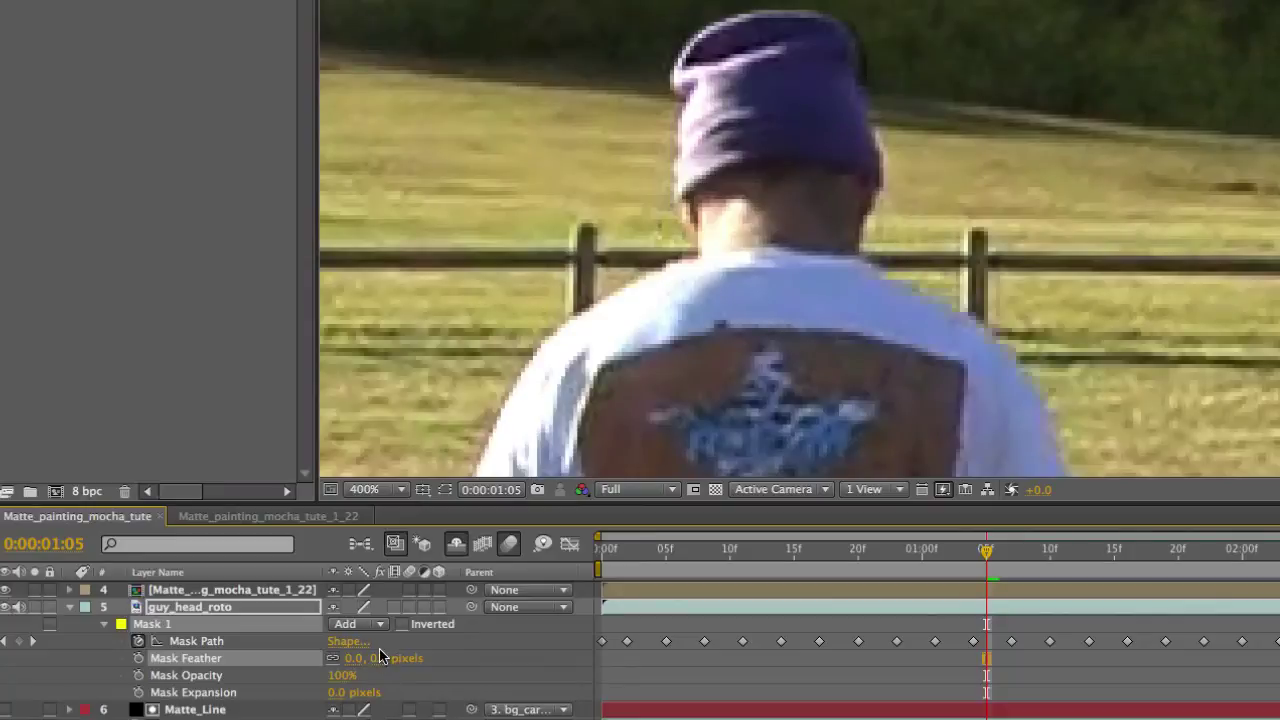
{"action": "left_click_drag", "start_coordinate": [380, 657], "coordinate": [392, 662]}
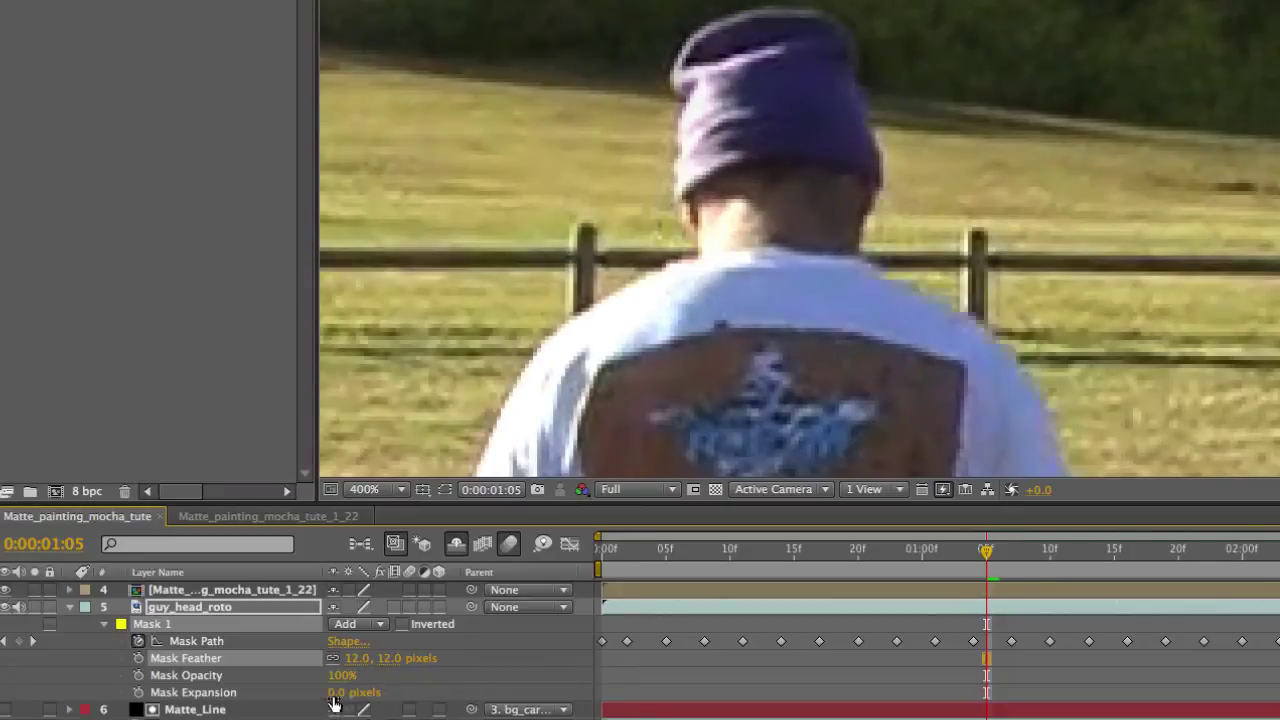
{"action": "mouse_move", "coordinate": [331, 695]}
{"action": "left_mouse_down"}
{"action": "mouse_move", "coordinate": [345, 692]}
{"action": "mouse_move", "coordinate": [325, 692]}
{"action": "left_mouse_up"}
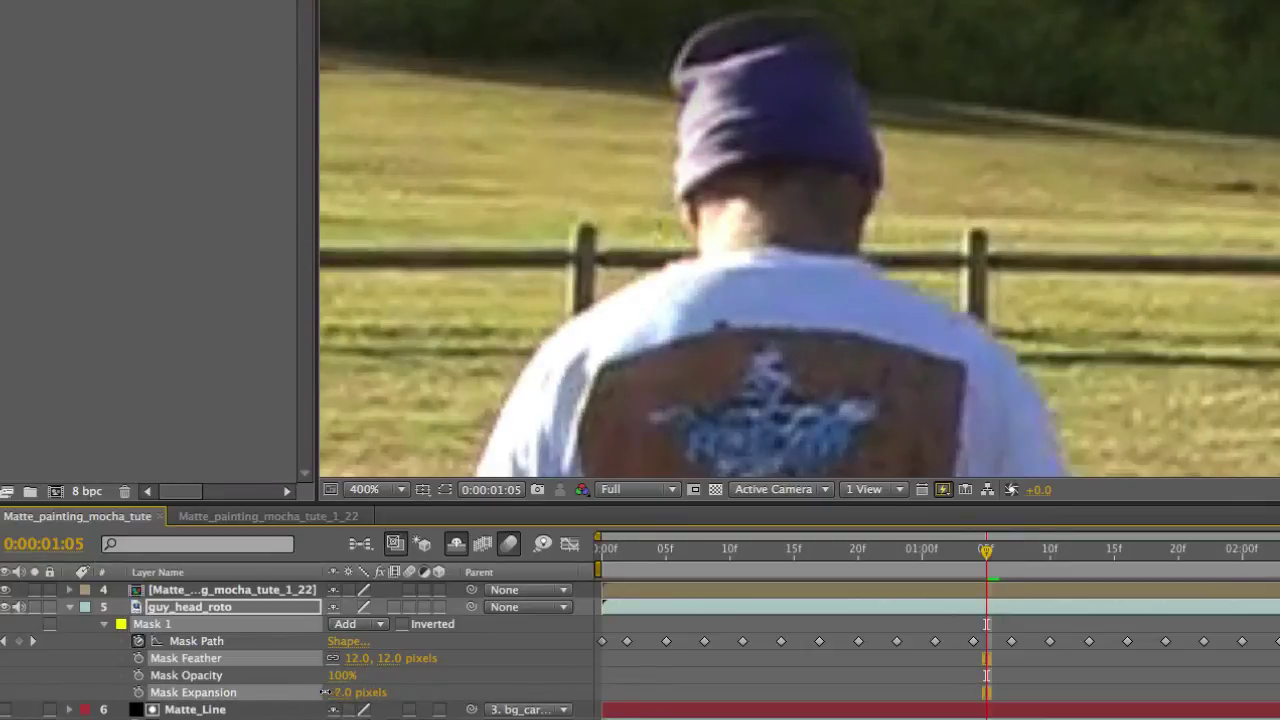
{"action": "left_click_drag", "start_coordinate": [390, 659], "coordinate": [350, 690]}
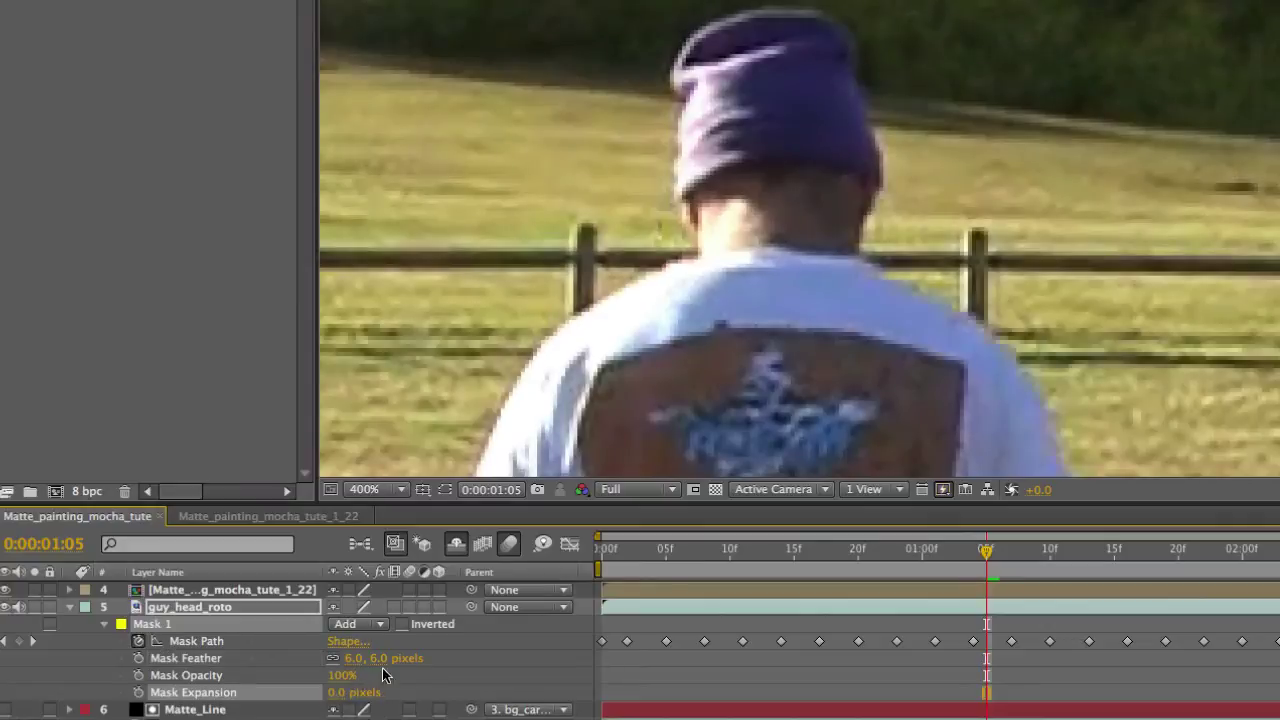
{"action": "left_click", "coordinate": [380, 659]}
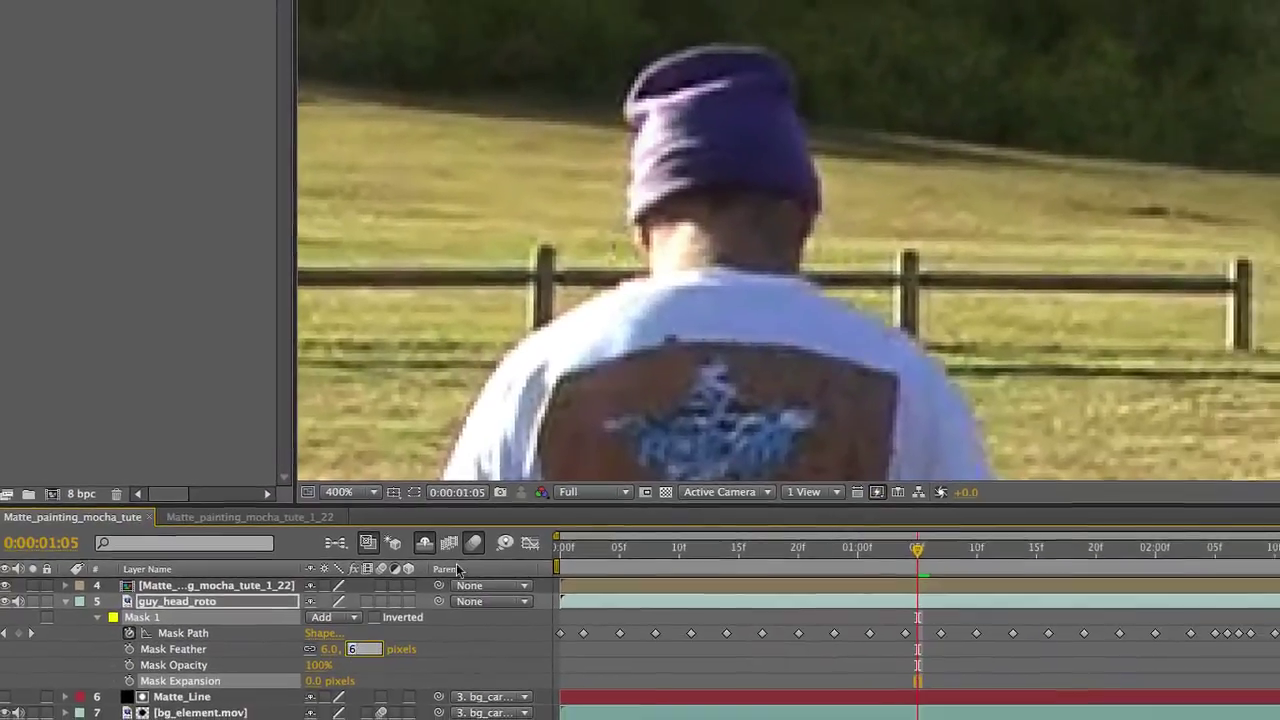
- Preview the full composite, and review Sequence 2-Apple ProRes 422.mov in QuickTime Player up to its closing title
{"action": "scroll", "coordinate": [1044, 223], "scroll_direction": "down", "scroll_amount": 1}
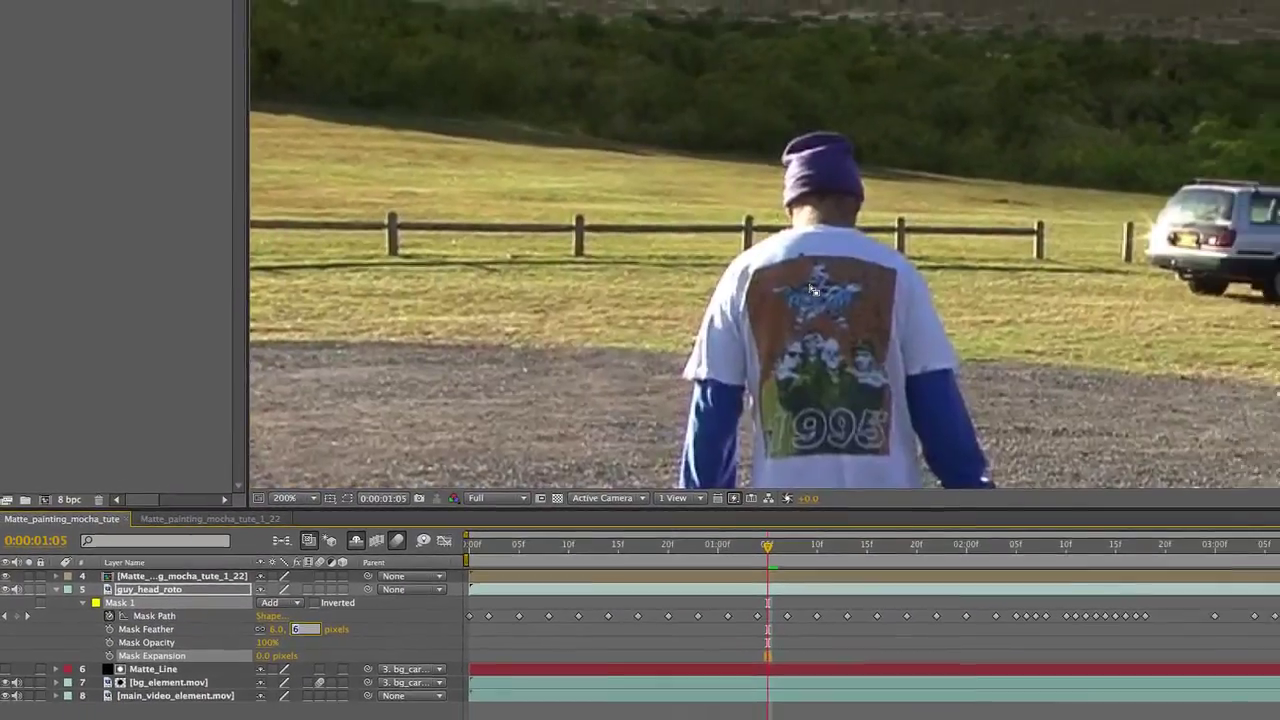
{"action": "scroll", "coordinate": [813, 289], "scroll_direction": "down", "scroll_amount": 1}
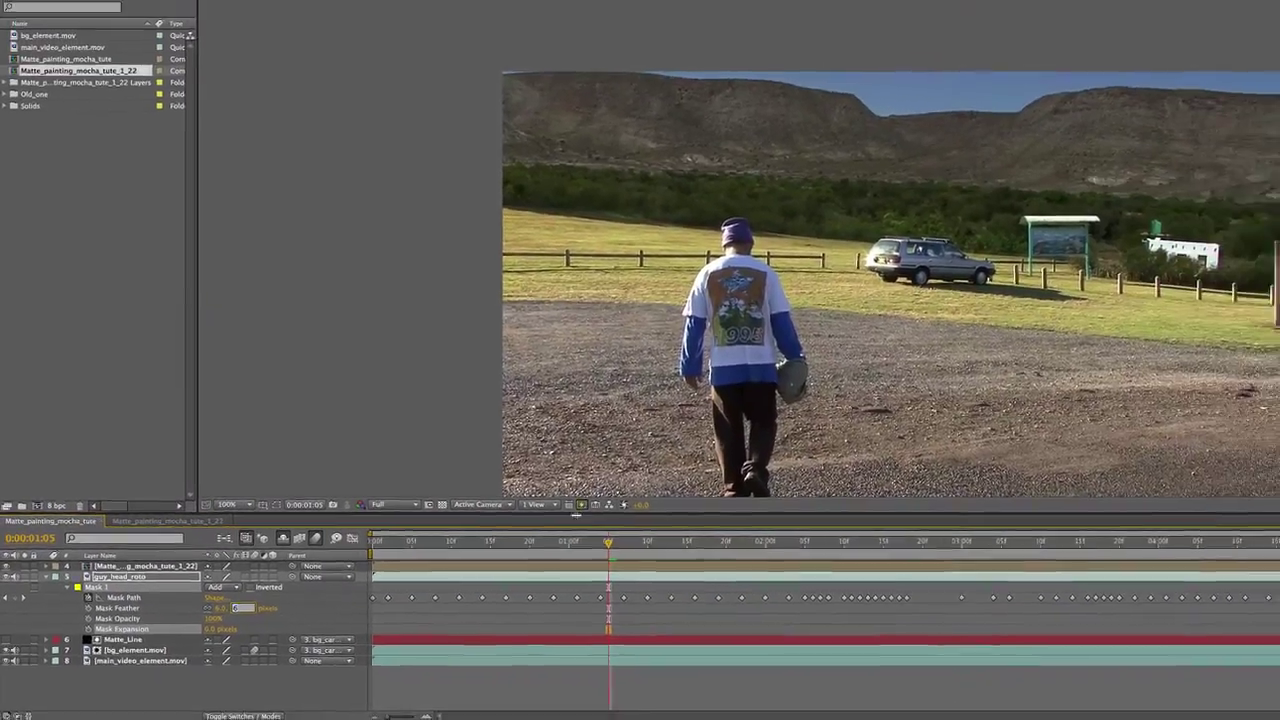
{"action": "key", "text": "space"}
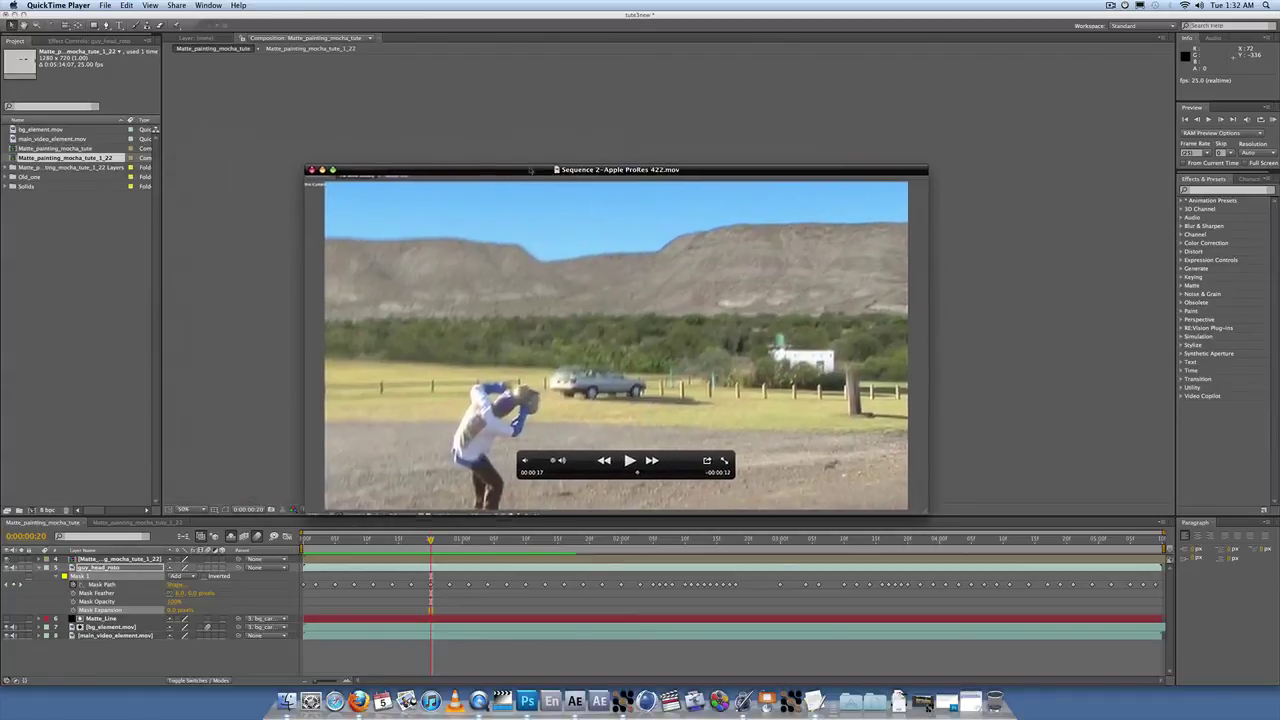
{"action": "left_click_drag", "start_coordinate": [638, 474], "coordinate": [691, 475]}
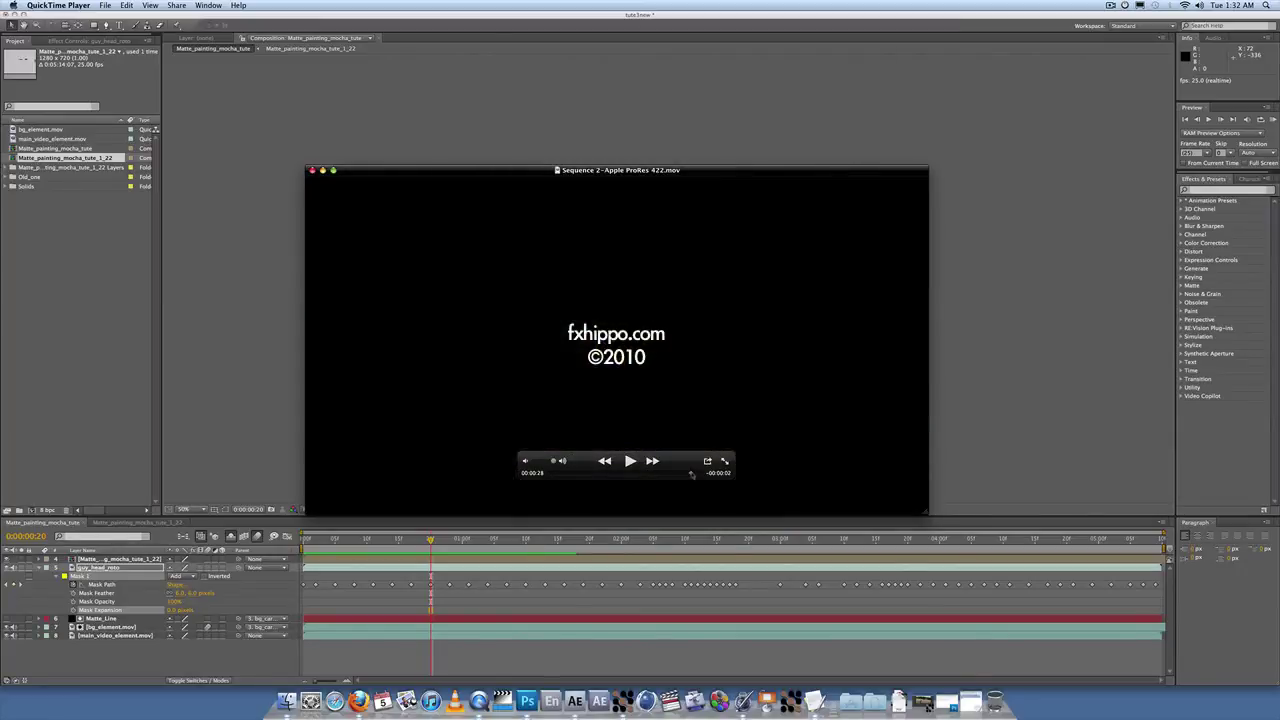